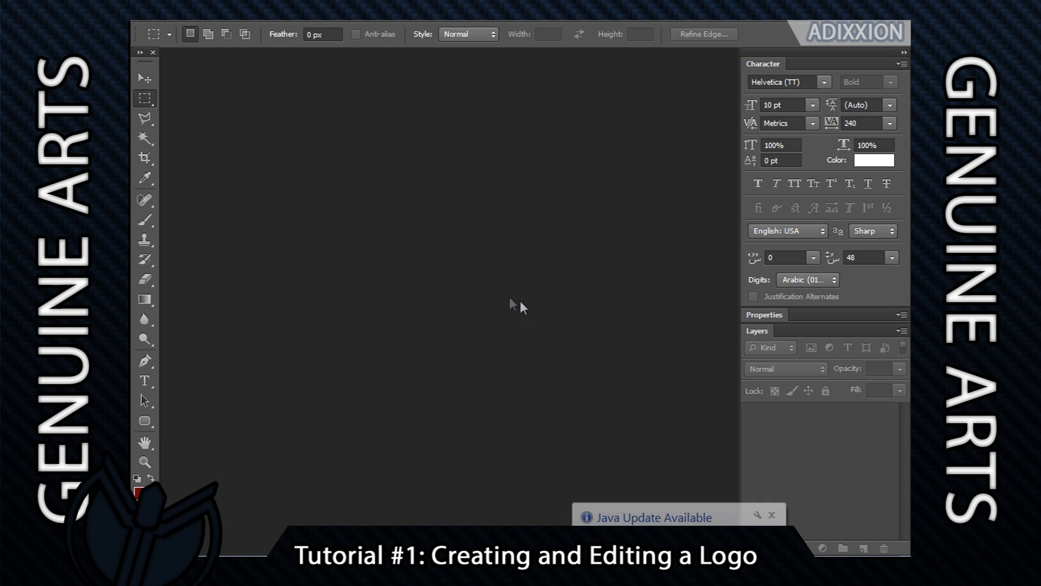
- Start a new document with a width and height of 1000 pixels and a resolution of 150 pixels/inch
{"action": "left_click", "coordinate": [771, 514]}
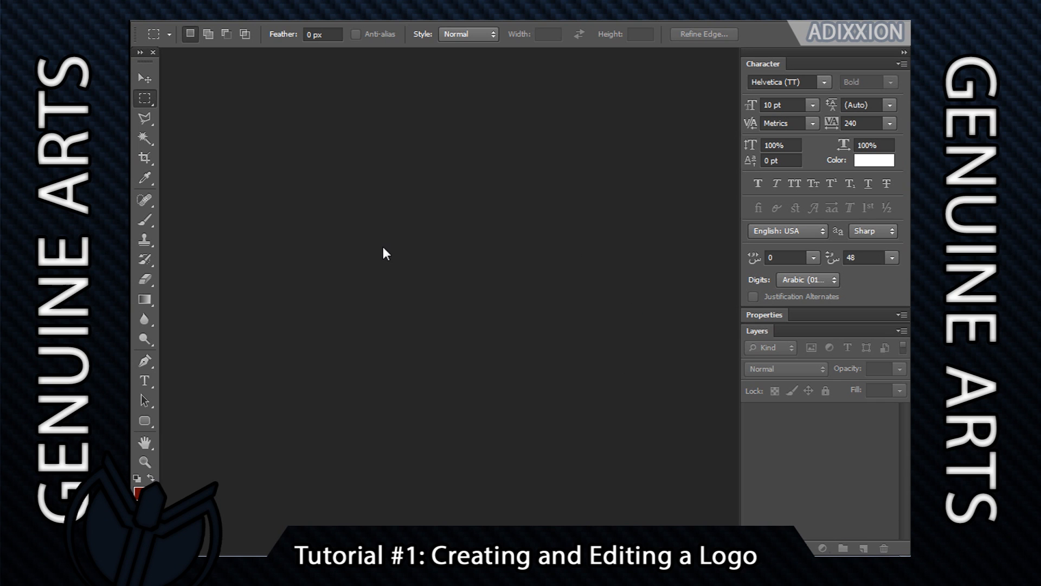
{"action": "left_click", "coordinate": [171, 14]}
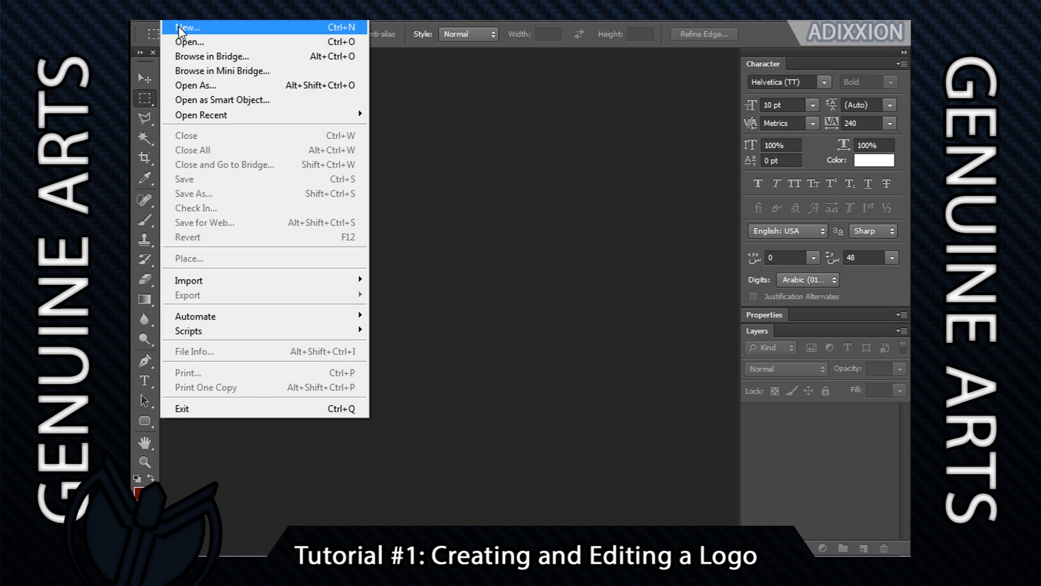
{"action": "left_click", "coordinate": [183, 27]}
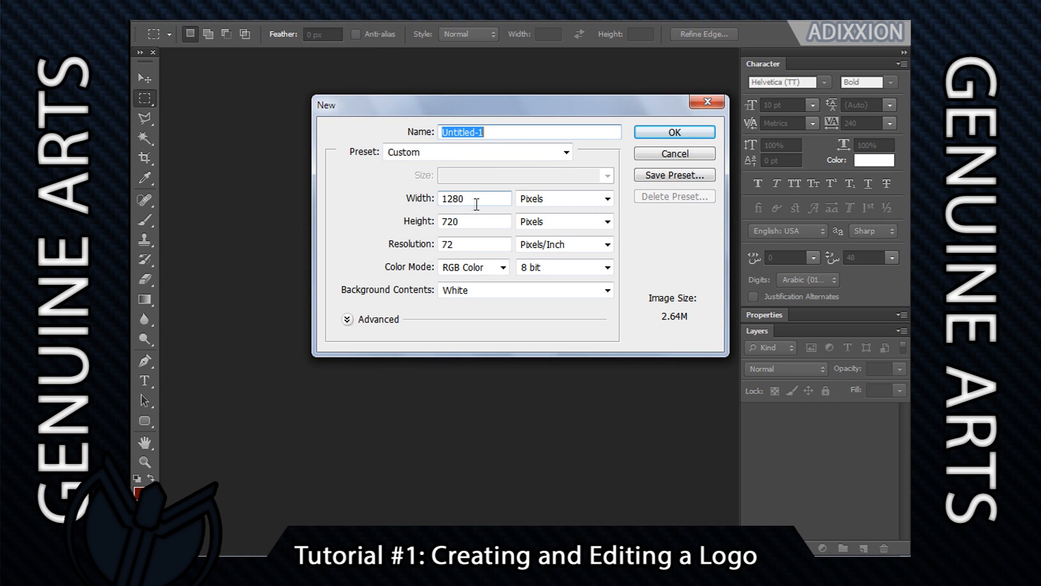
{"action": "double_click", "coordinate": [476, 200]}
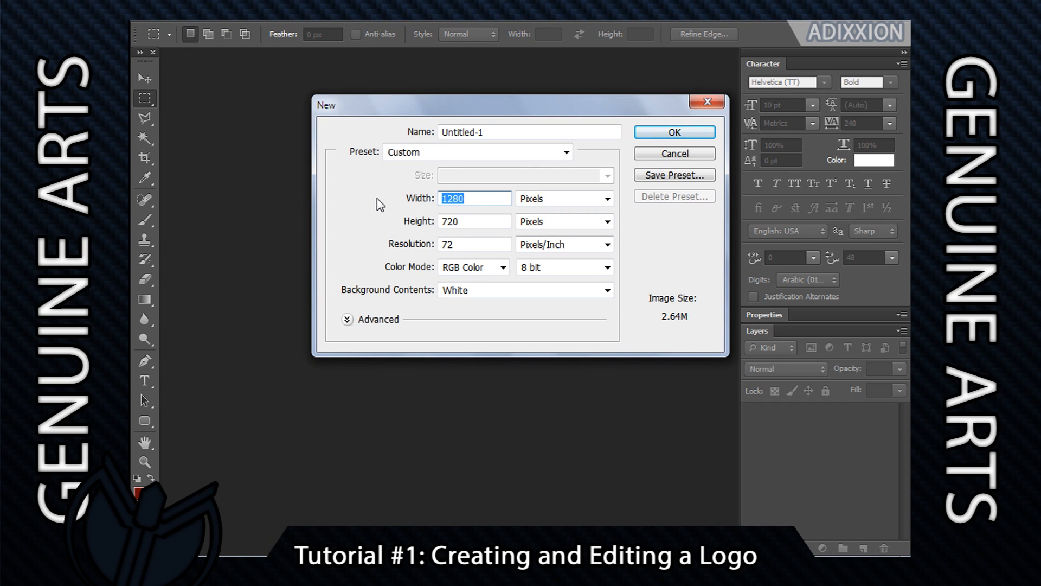
{"action": "type", "text": "1000"}
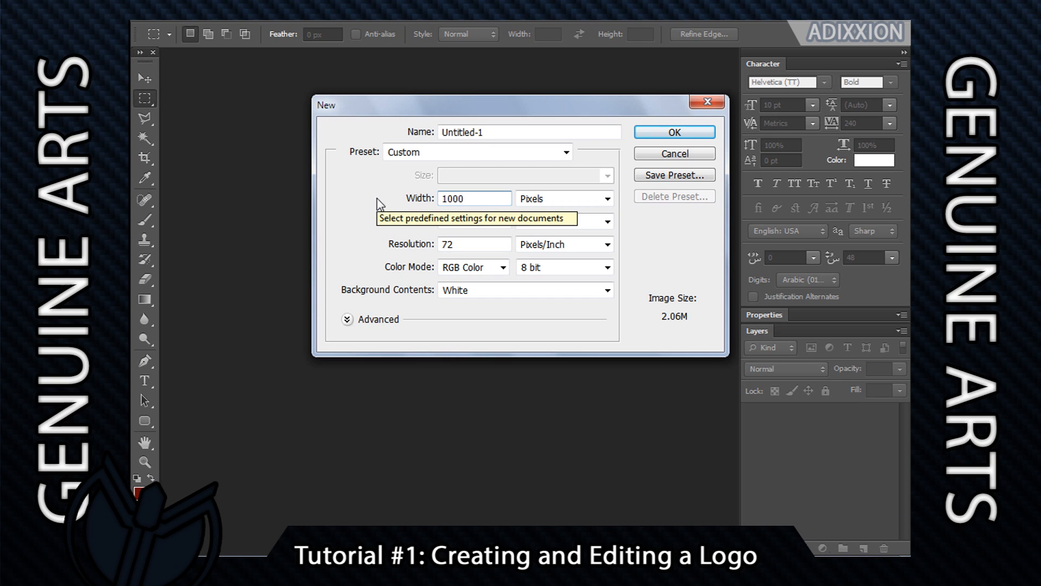
{"action": "double_click", "coordinate": [460, 221]}
{"action": "type", "text": "1000"}
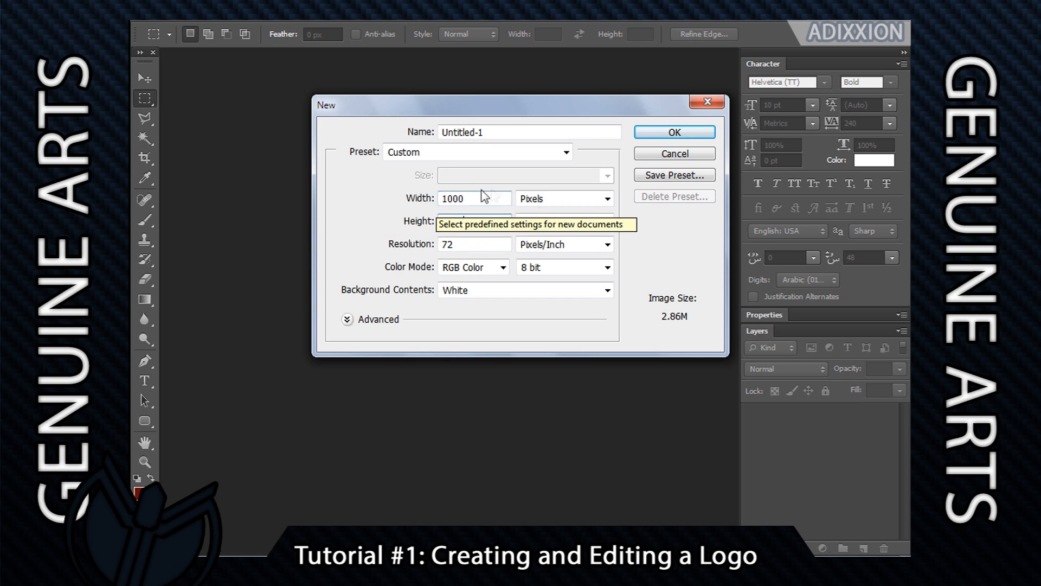
{"action": "key", "text": "Tab"}
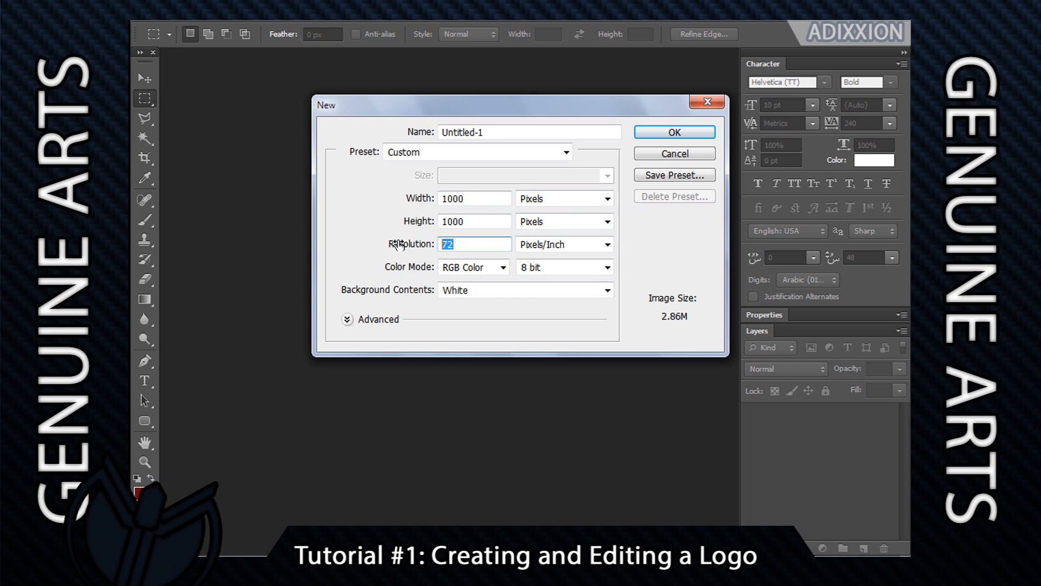
{"action": "type", "text": "150"}
{"action": "left_click", "coordinate": [349, 194]}
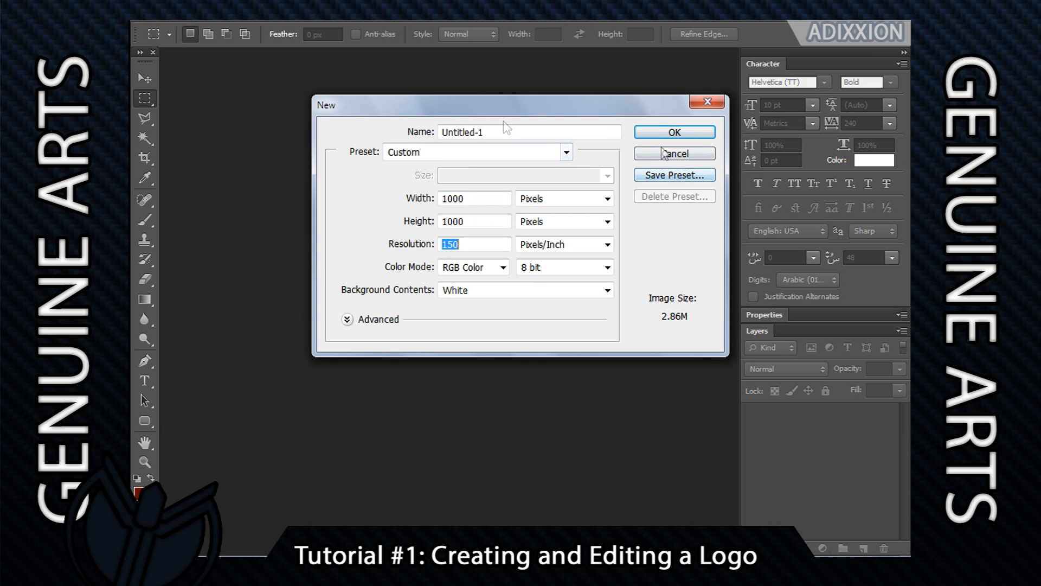
- Save the document settings as a preset named Logo and create the document
{"action": "left_click", "coordinate": [675, 175]}
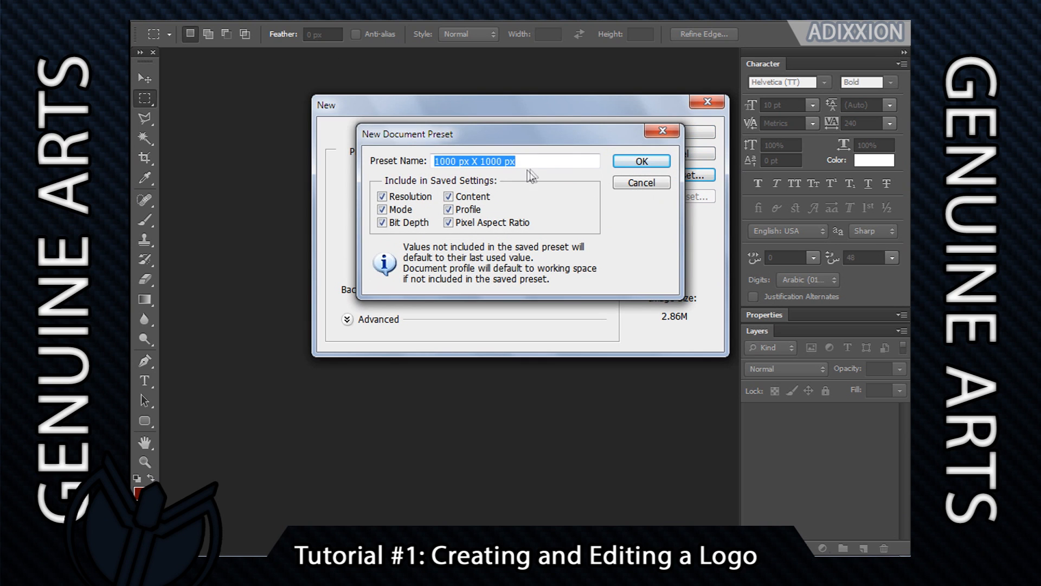
{"action": "type", "text": "Logo"}
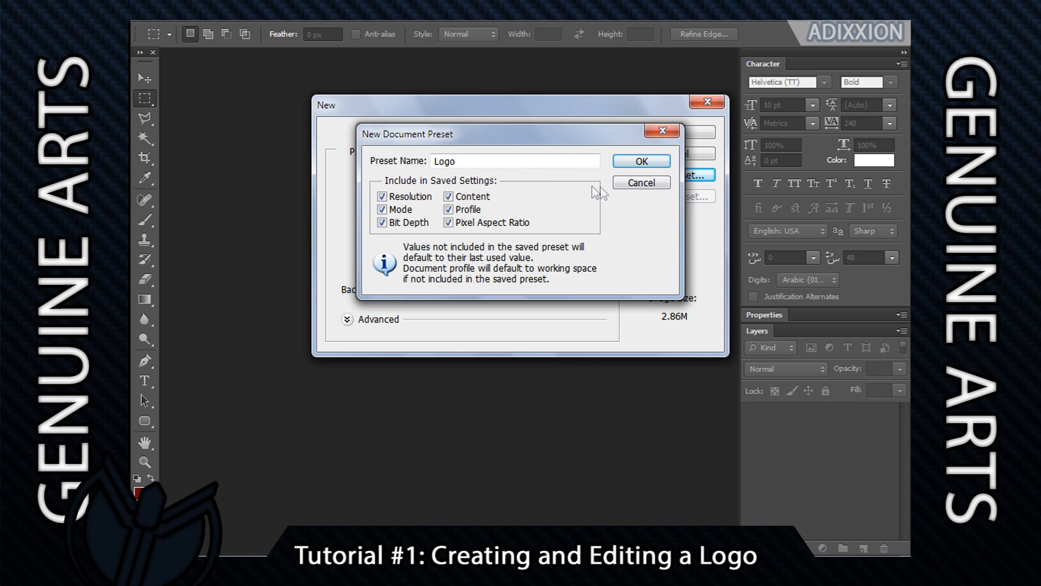
{"action": "left_click", "coordinate": [642, 161]}
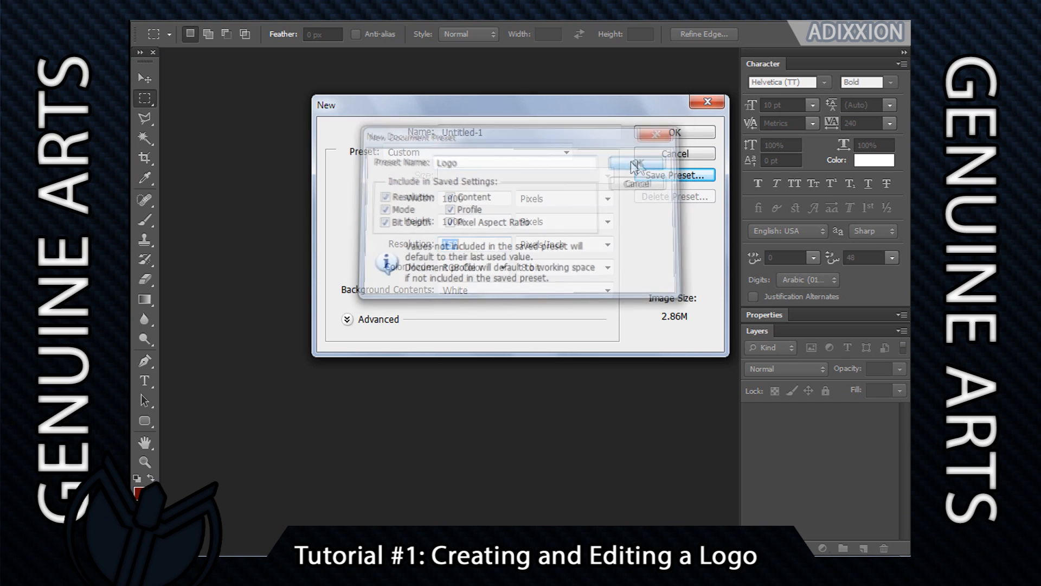
{"action": "left_click", "coordinate": [674, 134]}
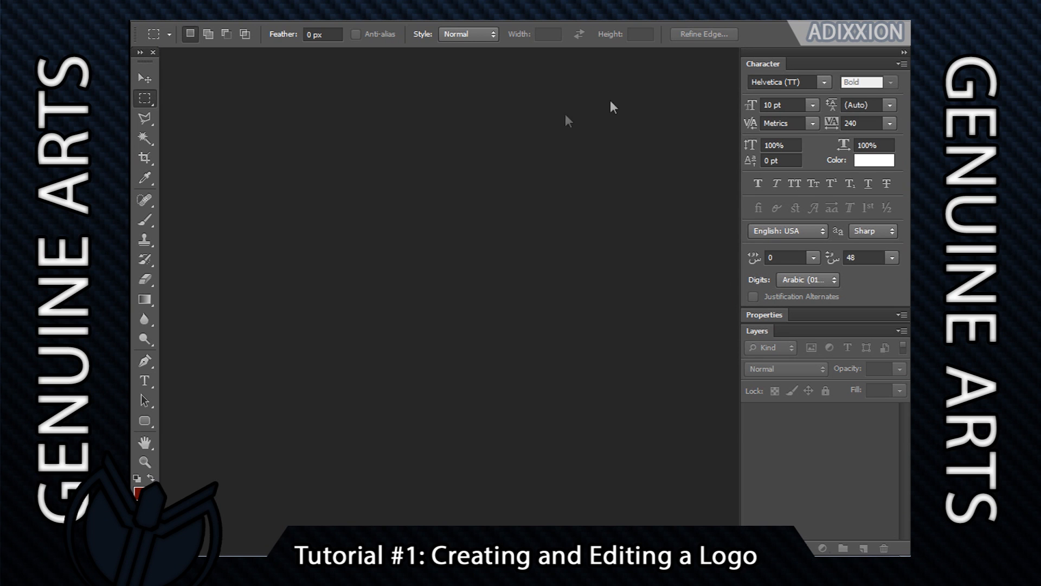
- Create another document from the Logo preset and close the first untitled document
{"action": "left_click", "coordinate": [168, 16]}
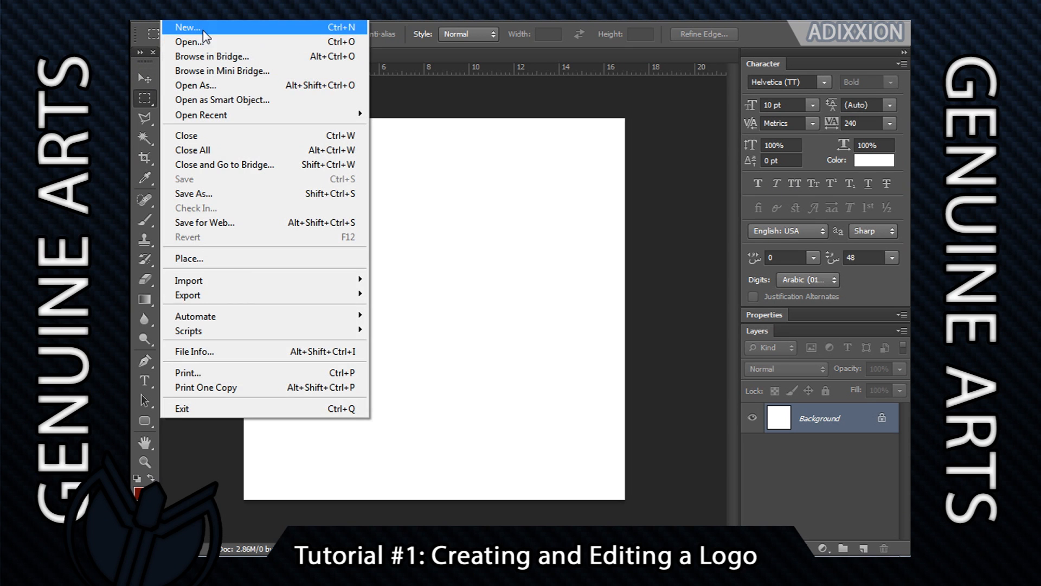
{"action": "left_click", "coordinate": [203, 30]}
{"action": "left_click", "coordinate": [471, 153]}
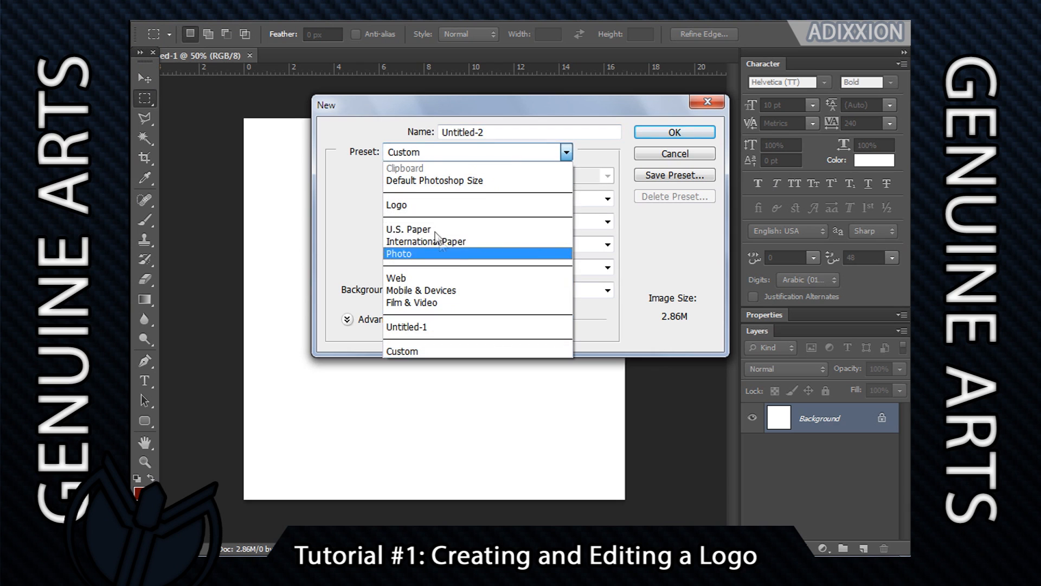
{"action": "left_click", "coordinate": [434, 210]}
{"action": "left_click", "coordinate": [674, 133]}
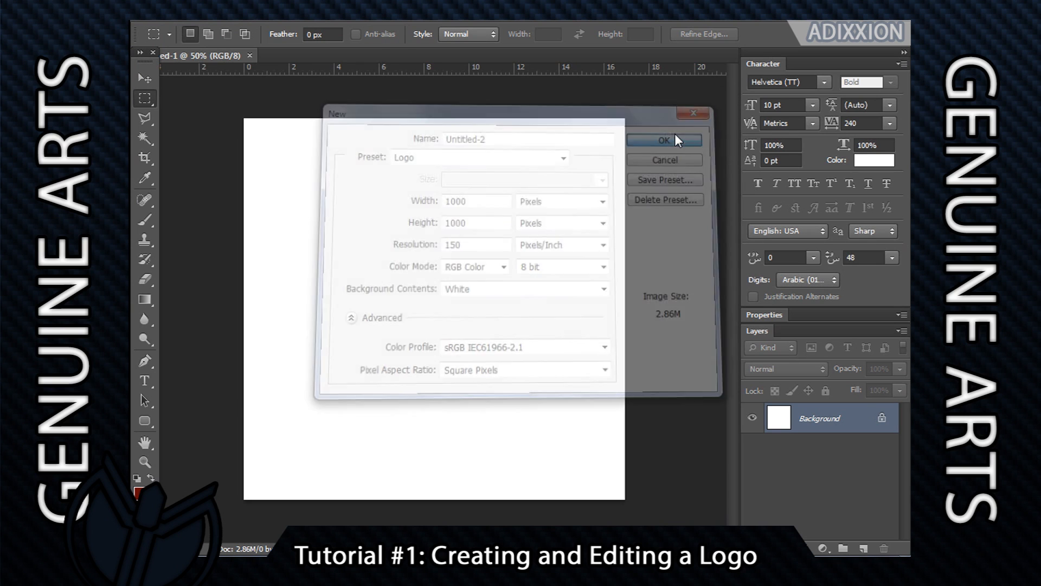
{"action": "left_click", "coordinate": [250, 55]}
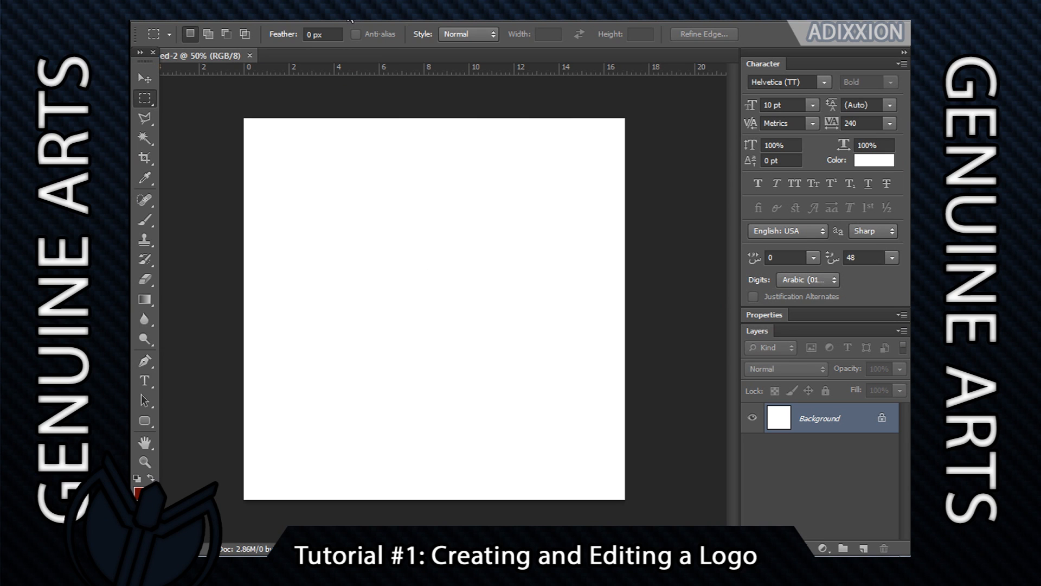
- Hide the rulers and show them again
{"action": "left_click", "coordinate": [410, 19]}
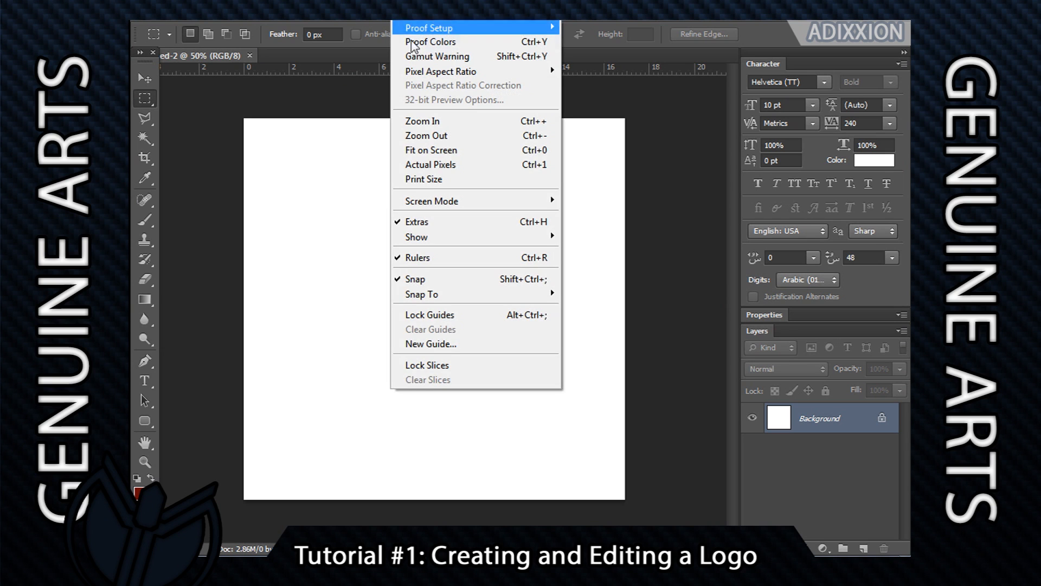
{"action": "left_click", "coordinate": [455, 265]}
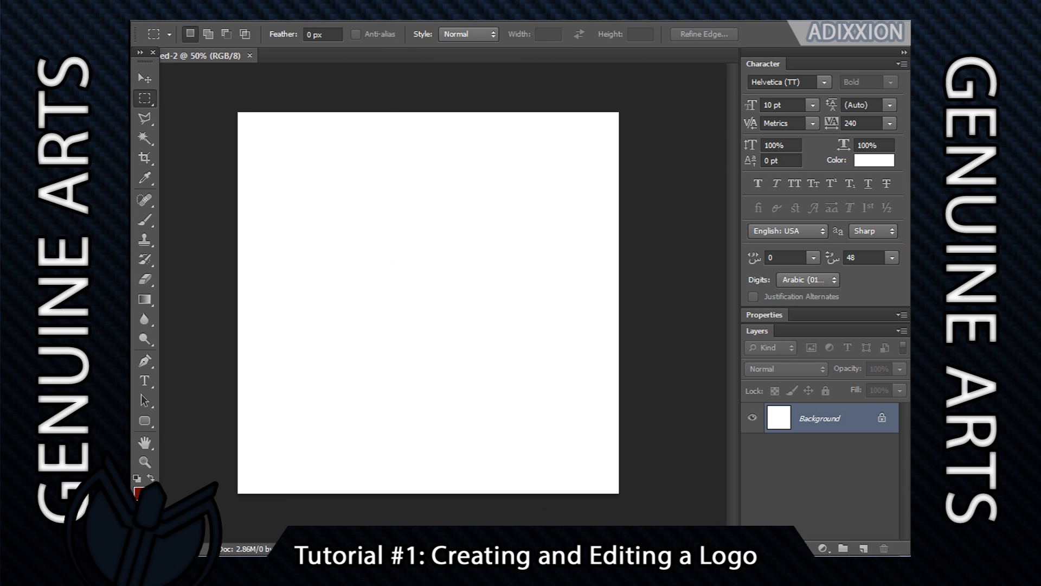
{"action": "left_click", "coordinate": [410, 19]}
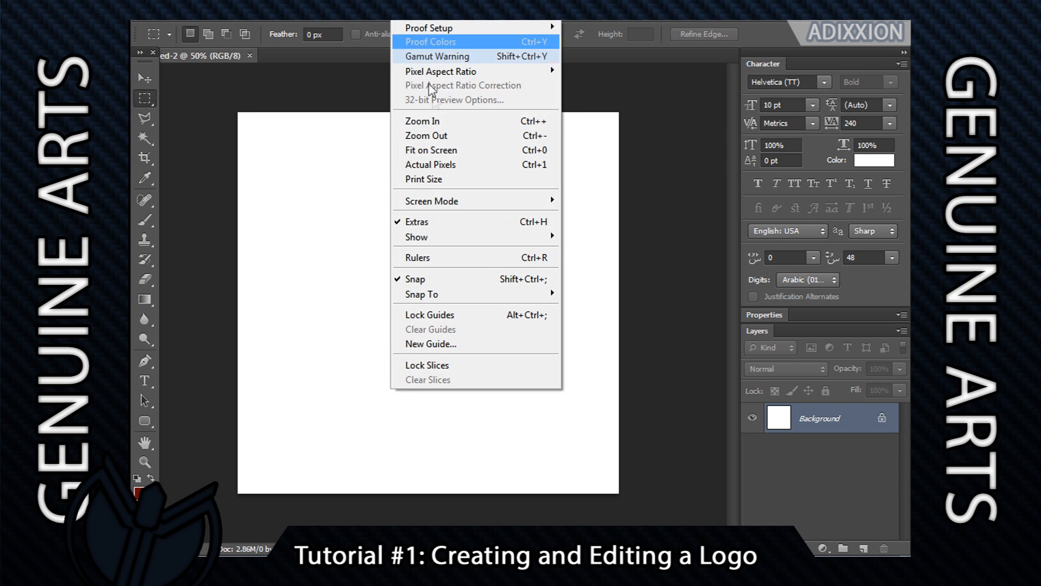
{"action": "left_click", "coordinate": [428, 259]}
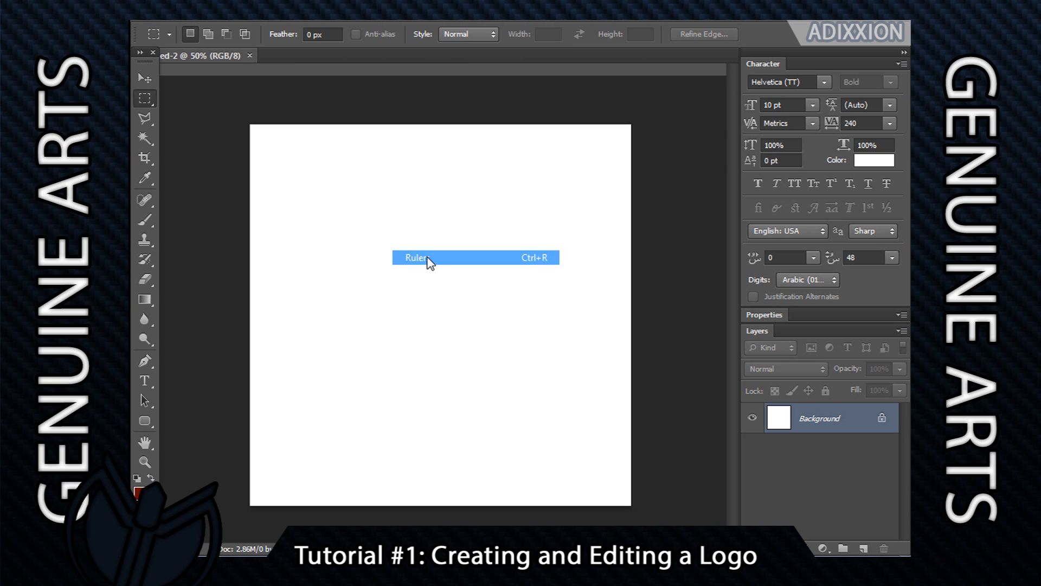
- Place one vertical and one horizontal guide from the rulers so they cross at the centre of the canvas
{"action": "left_click", "coordinate": [145, 79]}
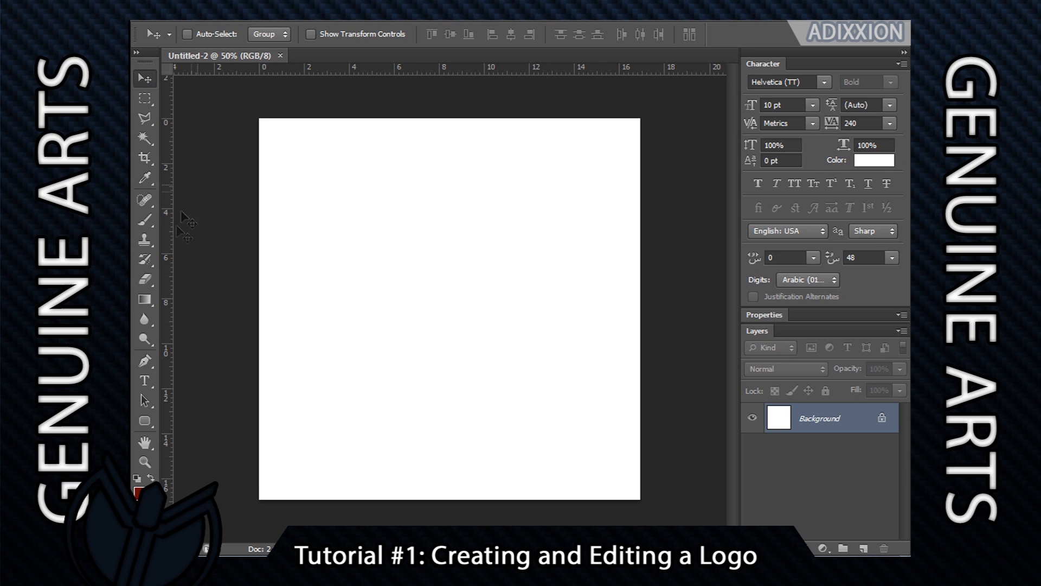
{"action": "left_click_drag", "start_coordinate": [166, 279], "coordinate": [449, 302]}
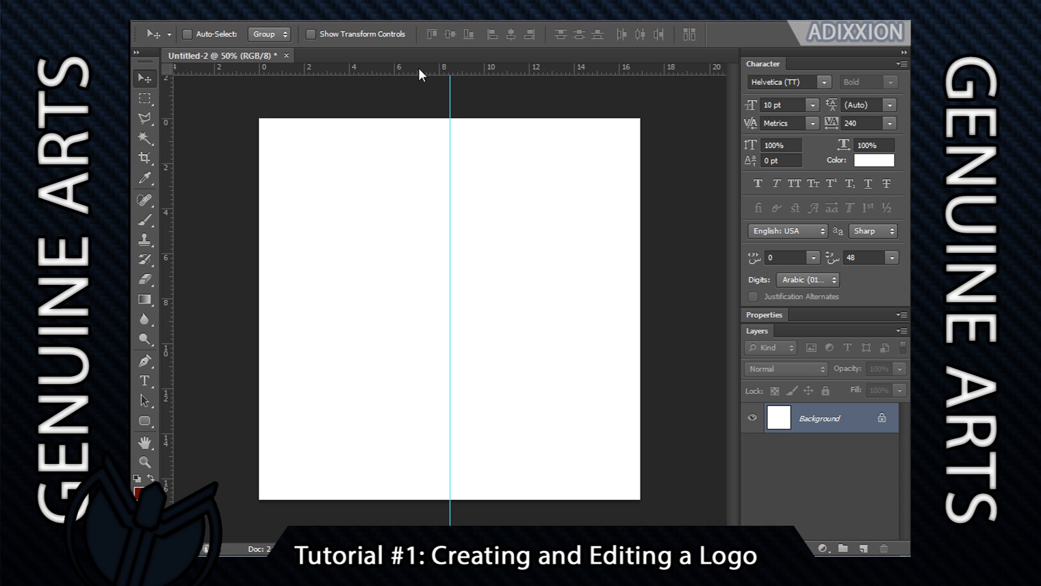
{"action": "left_click_drag", "start_coordinate": [419, 69], "coordinate": [447, 311]}
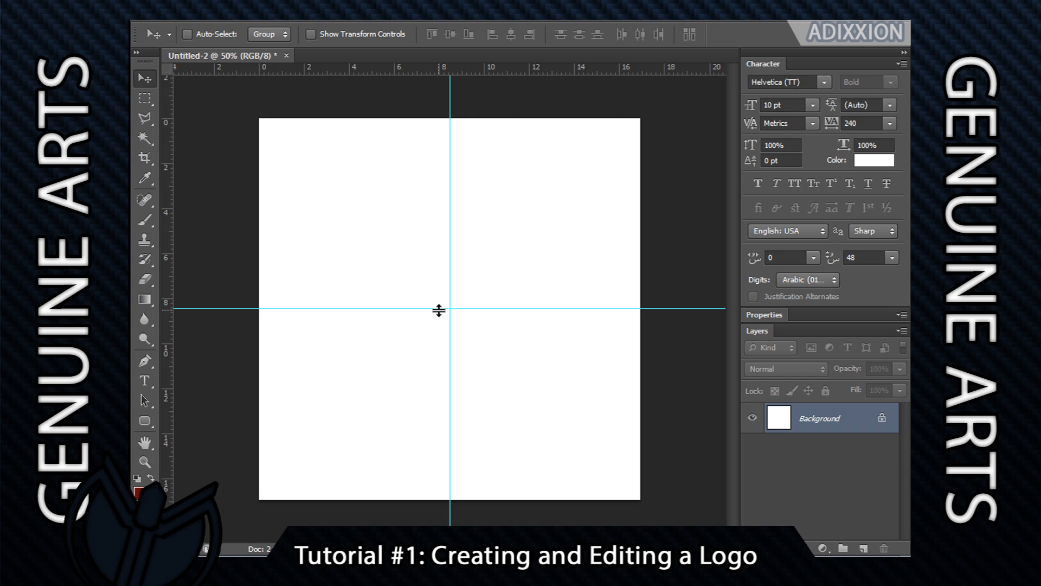
- Toggle the guides' visibility off and on again
{"action": "key", "text": "ctrl+semicolon"}
{"action": "key", "text": "ctrl+semicolon"}
{"action": "key", "text": "ctrl+semicolon"}
{"action": "key", "text": "ctrl+semicolon"}
- Set the foreground colour to grey RGB 176, 176, 176 and the background colour to a slightly lighter grey
{"action": "left_click", "coordinate": [139, 493]}
{"action": "left_click_drag", "start_coordinate": [515, 428], "coordinate": [414, 376]}
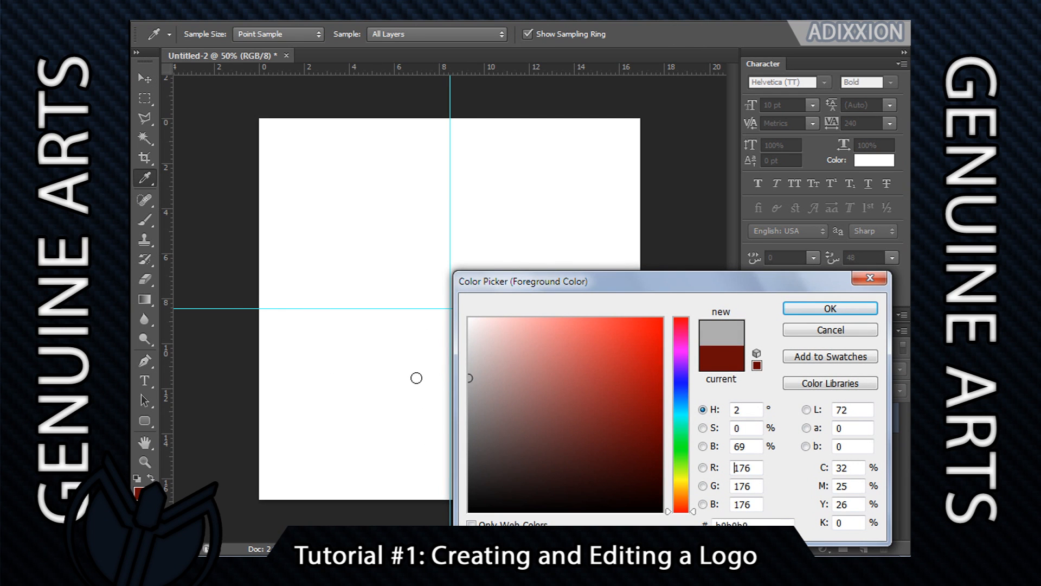
{"action": "left_click", "coordinate": [830, 308]}
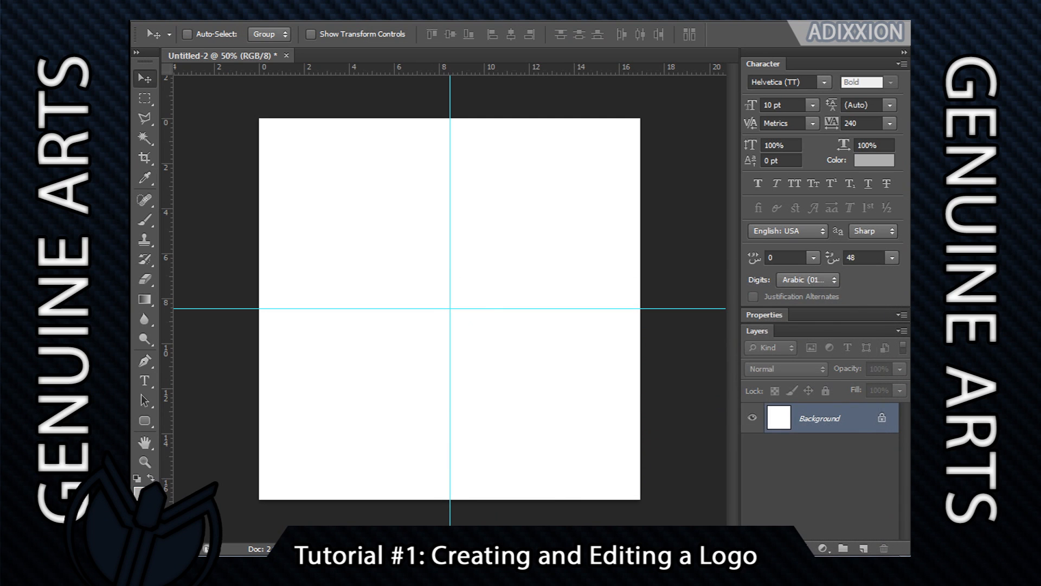
{"action": "left_click", "coordinate": [150, 502]}
{"action": "left_click_drag", "start_coordinate": [516, 394], "coordinate": [454, 360]}
{"action": "left_click", "coordinate": [830, 308]}
- Set up the Gradient tool as radial with the Foreground to Background preset, undoing one trial fill from the canvas centre
{"action": "left_click", "coordinate": [145, 300]}
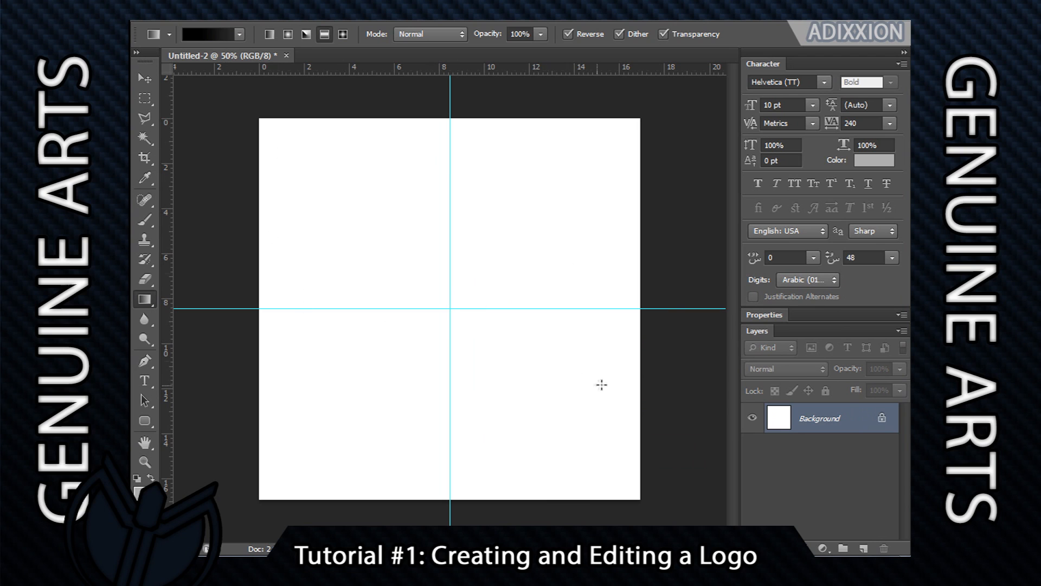
{"action": "left_click", "coordinate": [286, 35]}
{"action": "left_click_drag", "start_coordinate": [449, 308], "coordinate": [197, 305]}
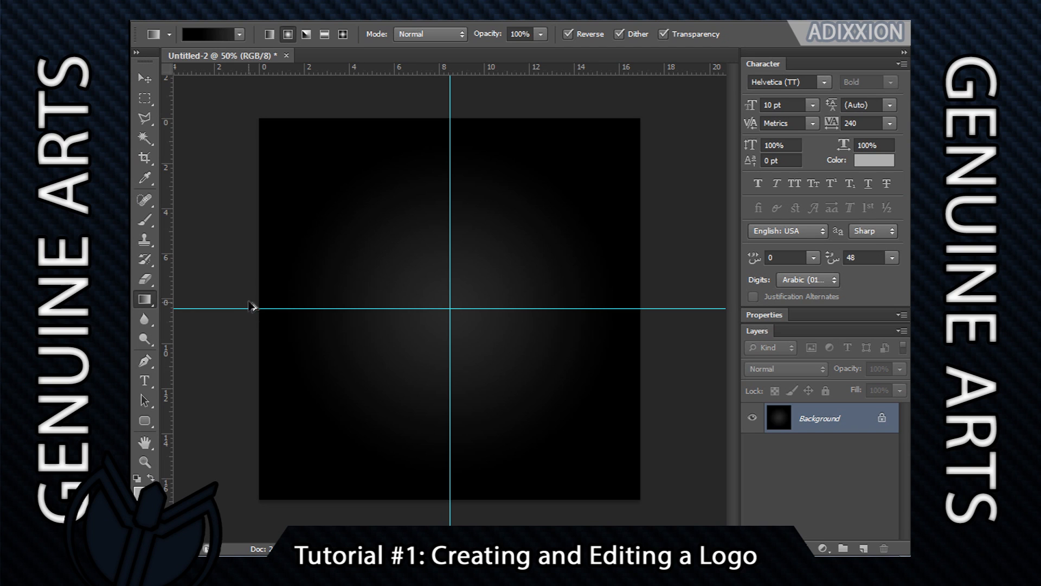
{"action": "key", "text": "ctrl+z"}
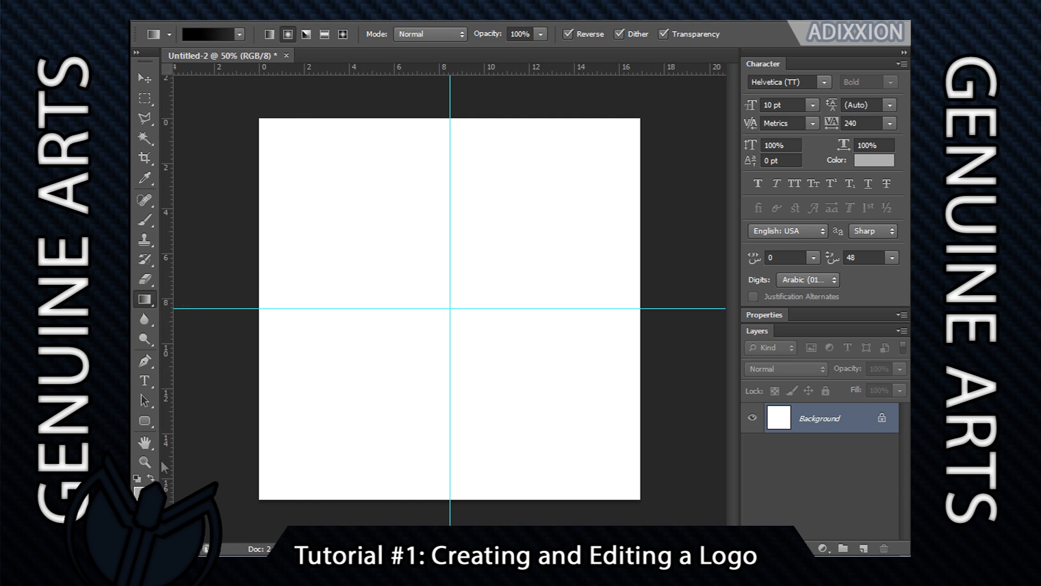
{"action": "left_click", "coordinate": [209, 35]}
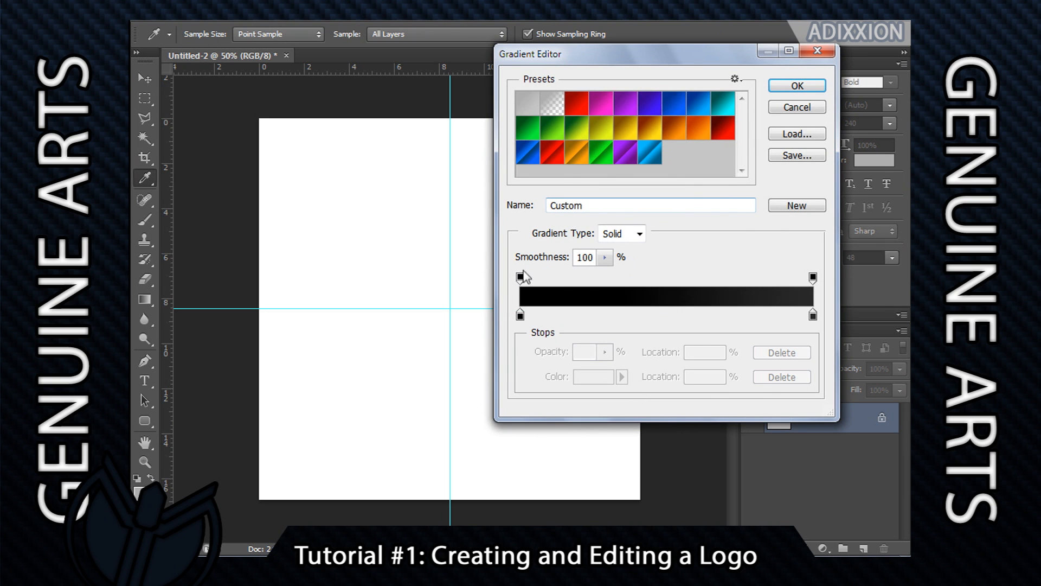
{"action": "left_click", "coordinate": [529, 104]}
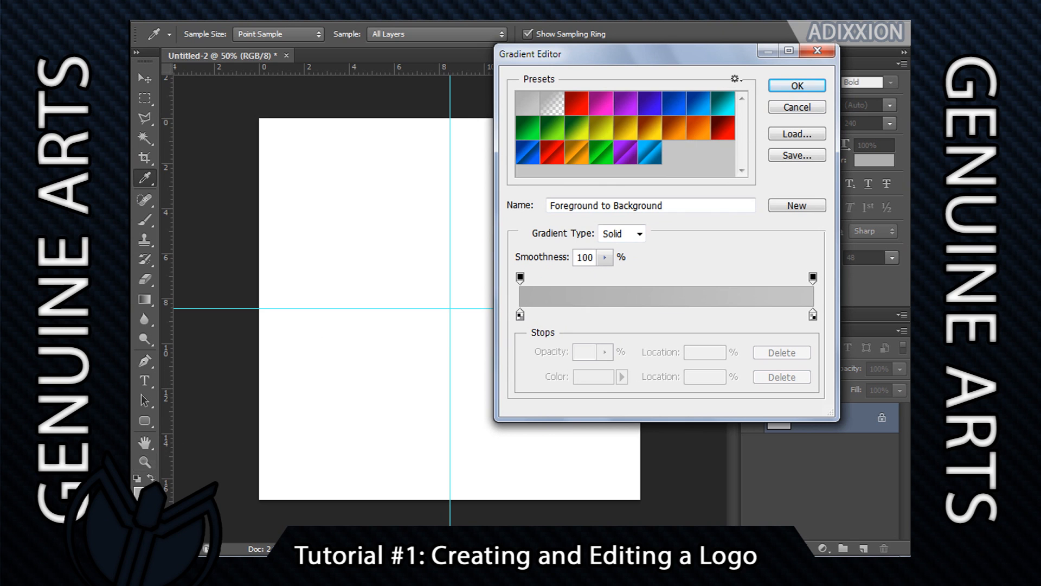
{"action": "left_click", "coordinate": [797, 86]}
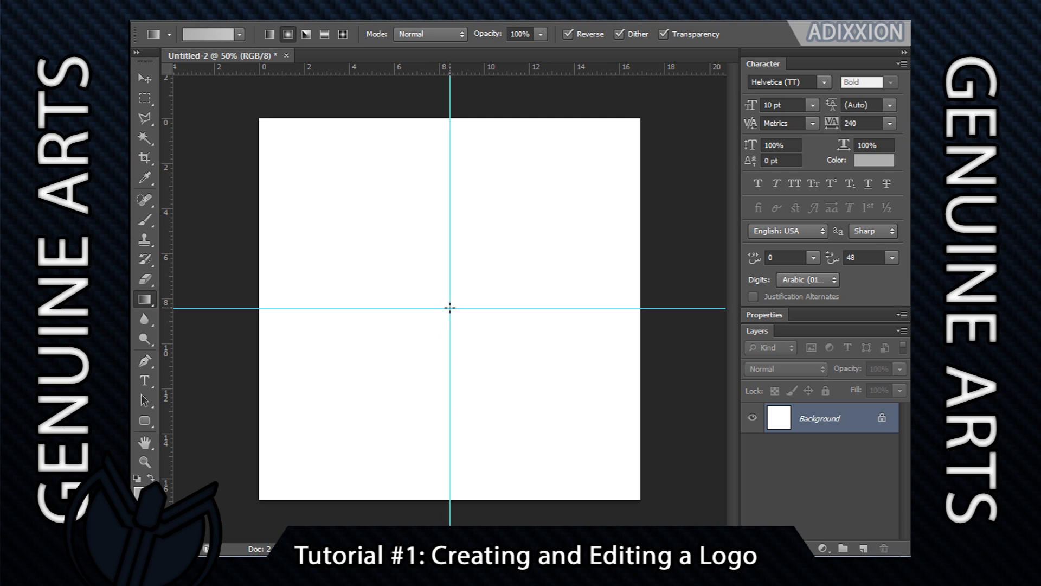
- Try a grey radial gradient from the canvas centre horizontally past the canvas's right edge and undo it
{"action": "left_click_drag", "start_coordinate": [449, 316], "coordinate": [724, 311]}
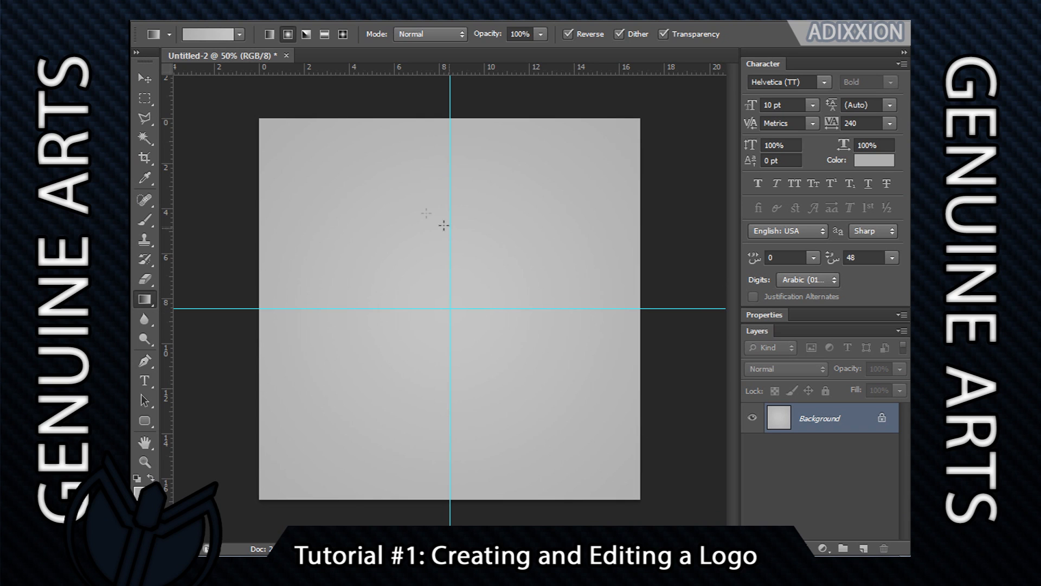
{"action": "key", "text": "ctrl+z"}
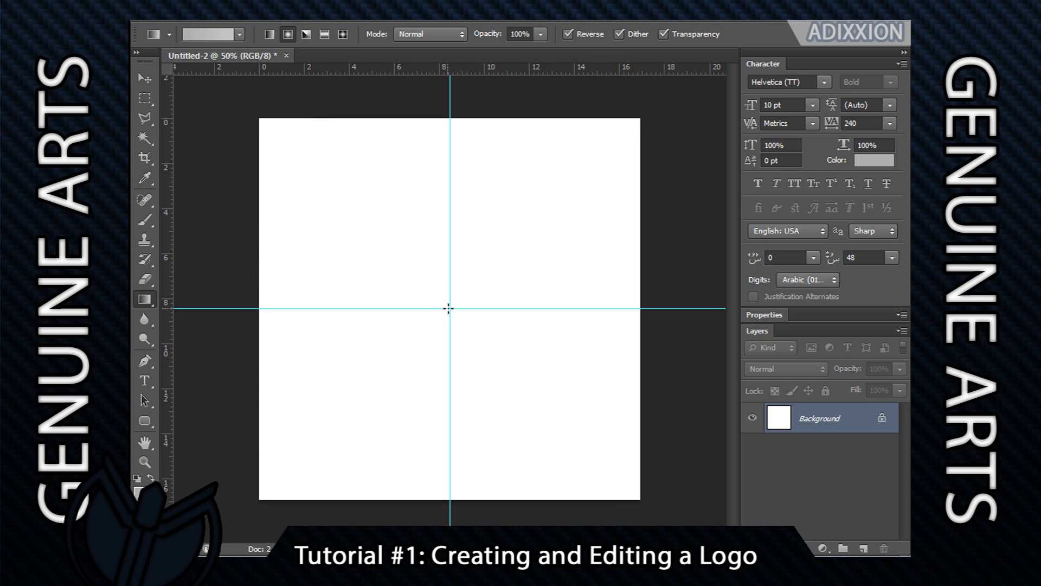
- Fill the Background layer with the grey radial gradient from the guides' intersection to beyond the canvas's upper-left corner, and hide the guides
{"action": "left_click_drag", "start_coordinate": [449, 310], "coordinate": [494, 132]}
{"action": "left_click_drag", "start_coordinate": [371, 133], "coordinate": [191, 56]}
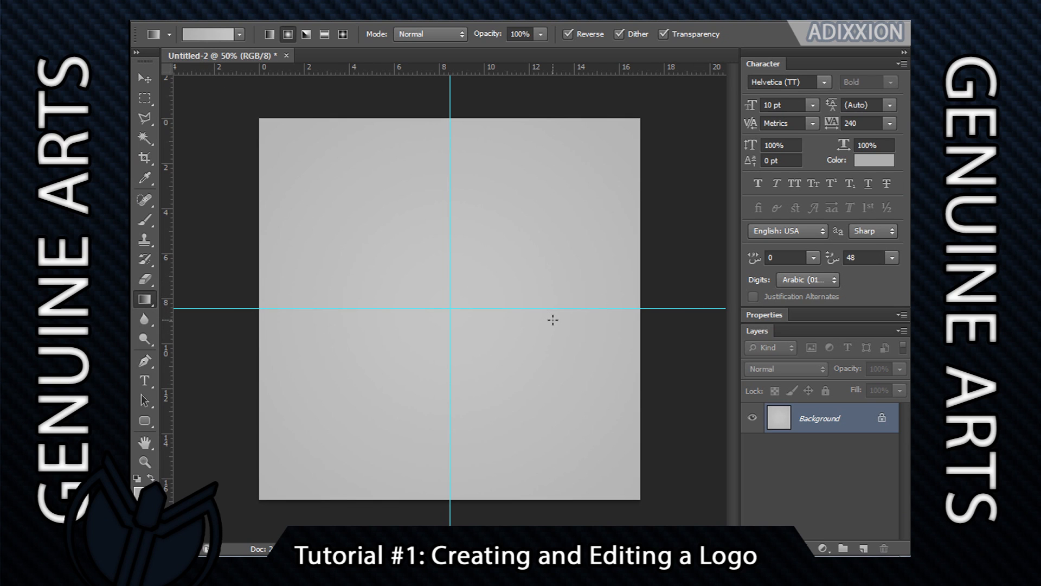
{"action": "key", "text": "ctrl+semicolon"}
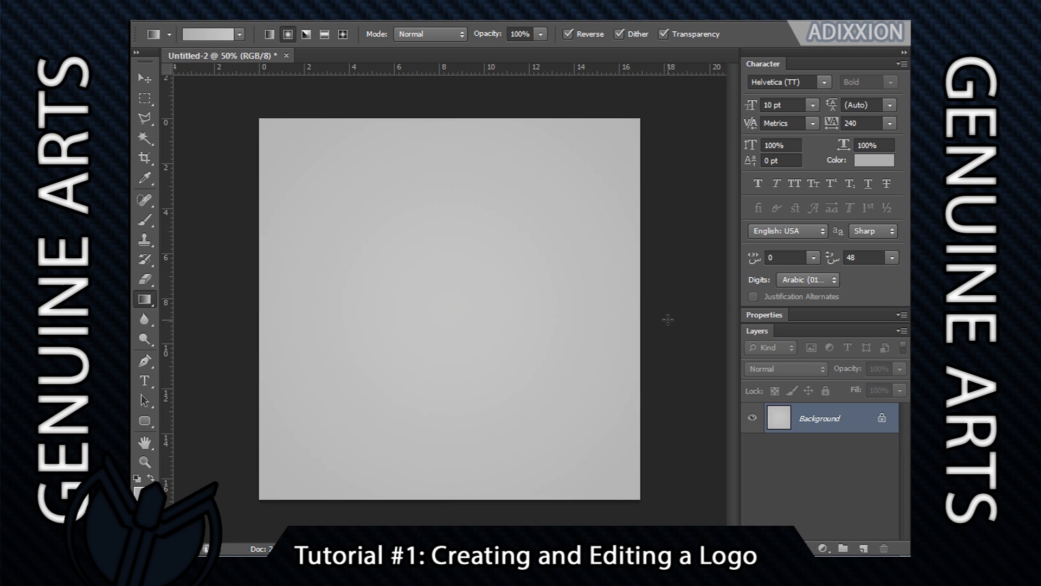
- Activate the Custom Shape tool and keep its drawing mode set to Shape
{"action": "left_click", "coordinate": [146, 416]}
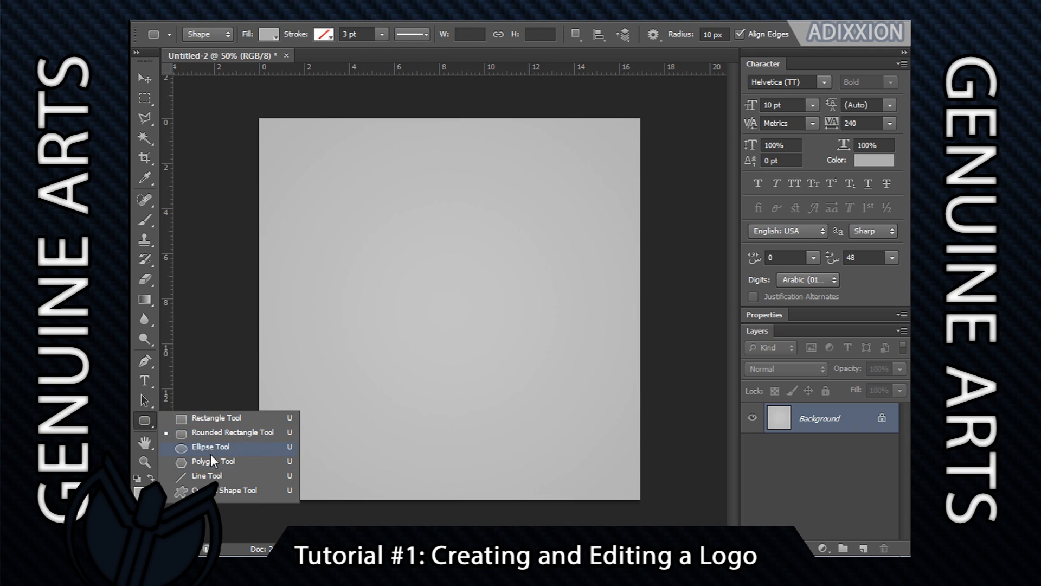
{"action": "left_click", "coordinate": [216, 491]}
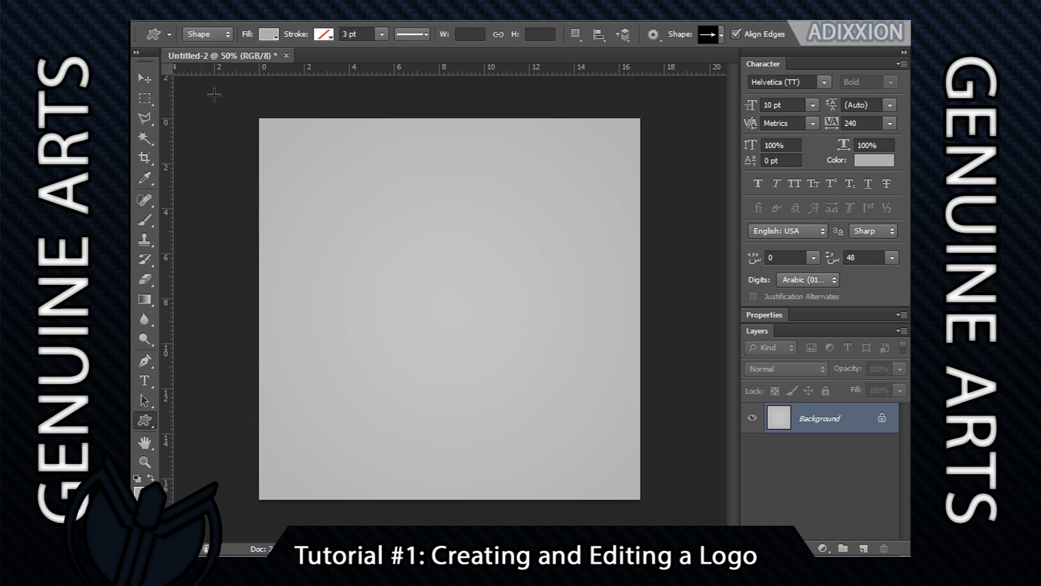
{"action": "left_click", "coordinate": [155, 421]}
{"action": "left_click", "coordinate": [217, 491]}
{"action": "left_click", "coordinate": [212, 34]}
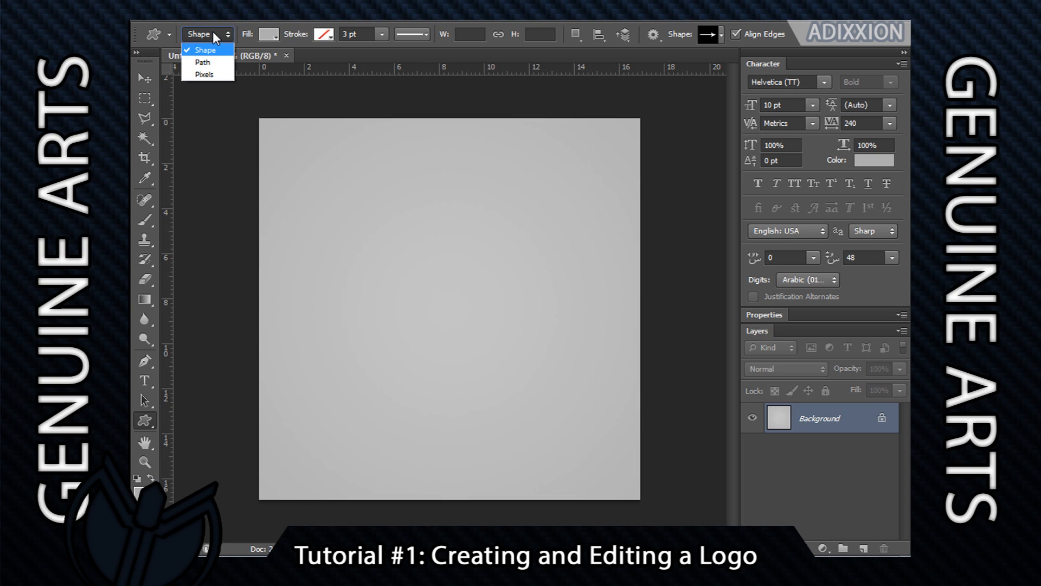
{"action": "left_click", "coordinate": [213, 31]}
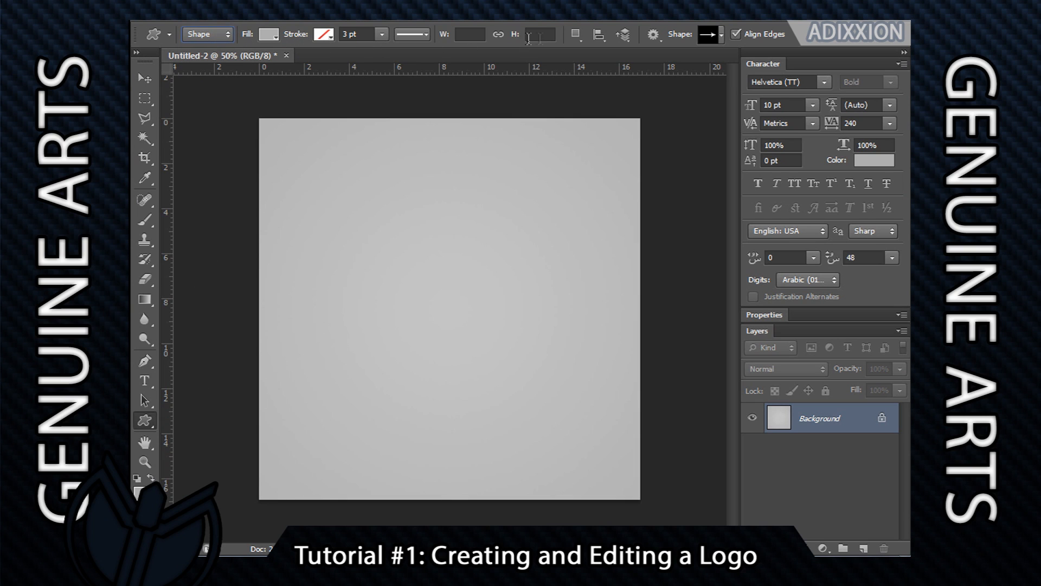
{"action": "left_click", "coordinate": [418, 39]}
{"action": "left_click", "coordinate": [419, 38]}
- Choose the thin circle frame as the custom shape and draw a ring about 694 x 694 px around the canvas centre
{"action": "right_click", "coordinate": [384, 250]}
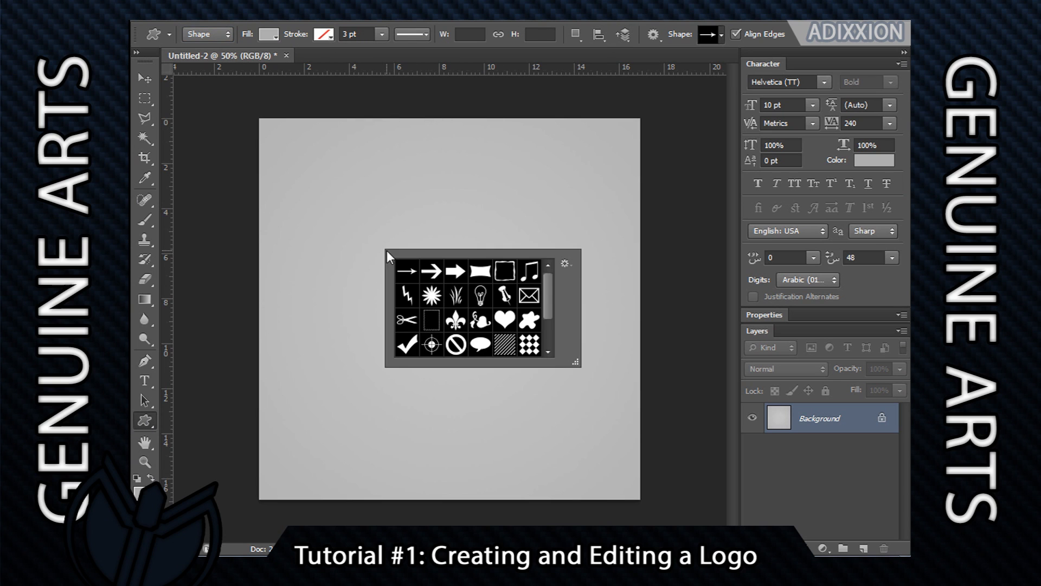
{"action": "right_click", "coordinate": [408, 210]}
{"action": "left_click_drag", "start_coordinate": [567, 258], "coordinate": [569, 296]}
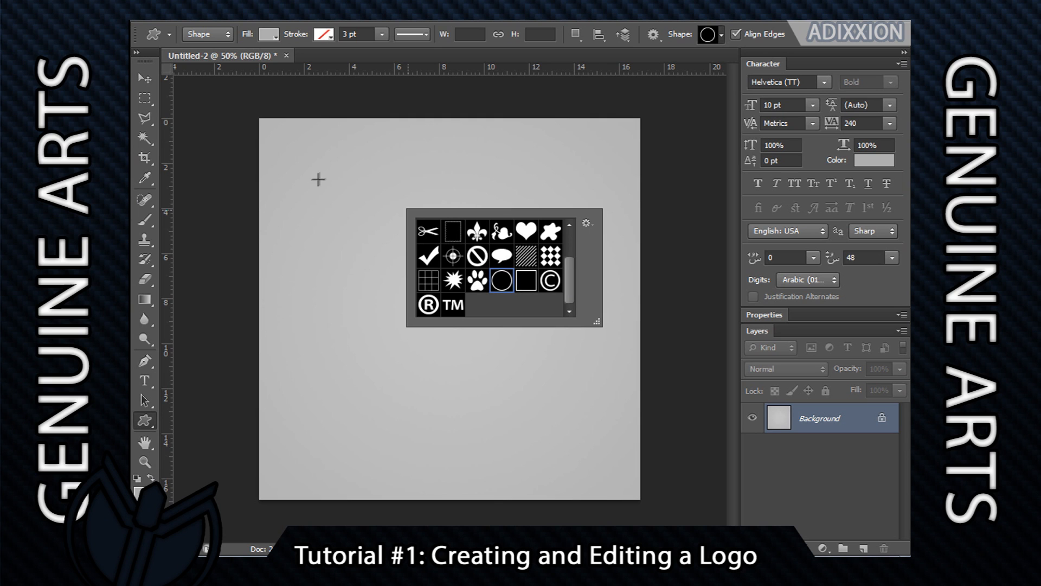
{"action": "left_click_drag", "start_coordinate": [313, 182], "coordinate": [578, 446]}
{"action": "key", "text": "m"}
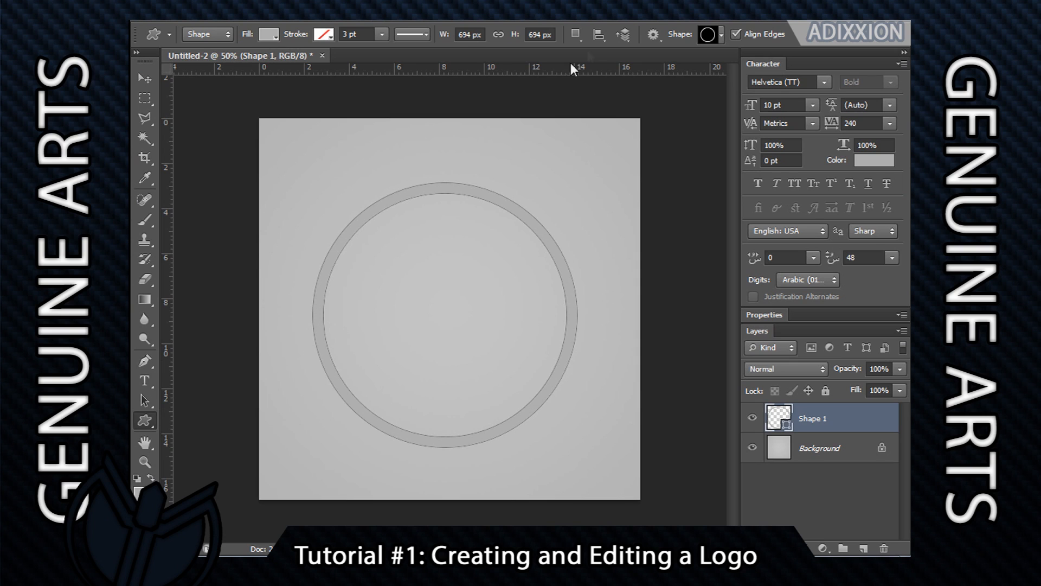
- Set the ring's fill to black and give it a black stroke of 0.98 pt
{"action": "left_click", "coordinate": [269, 36]}
{"action": "left_click", "coordinate": [332, 132]}
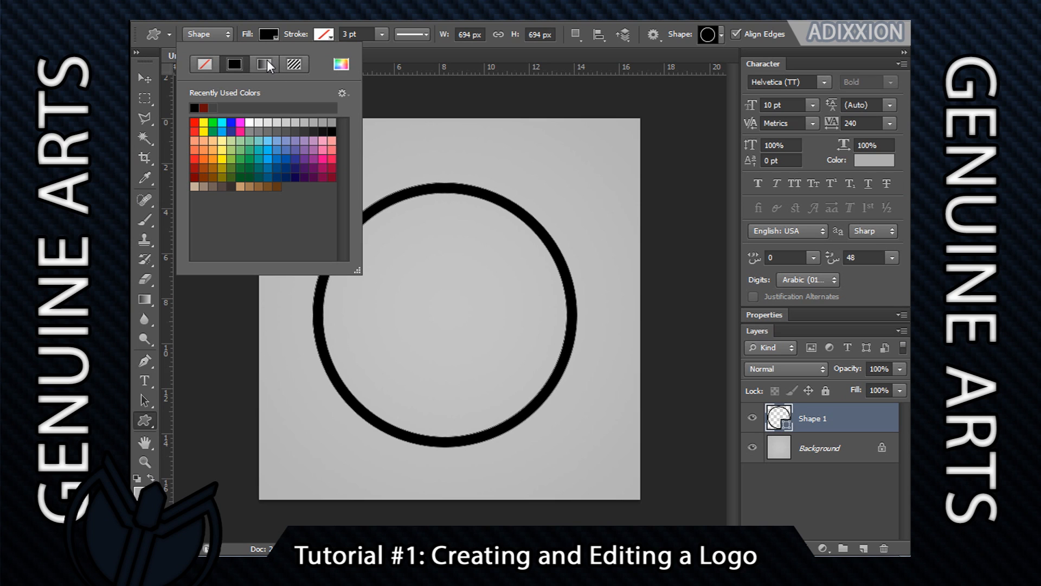
{"action": "left_click", "coordinate": [325, 35]}
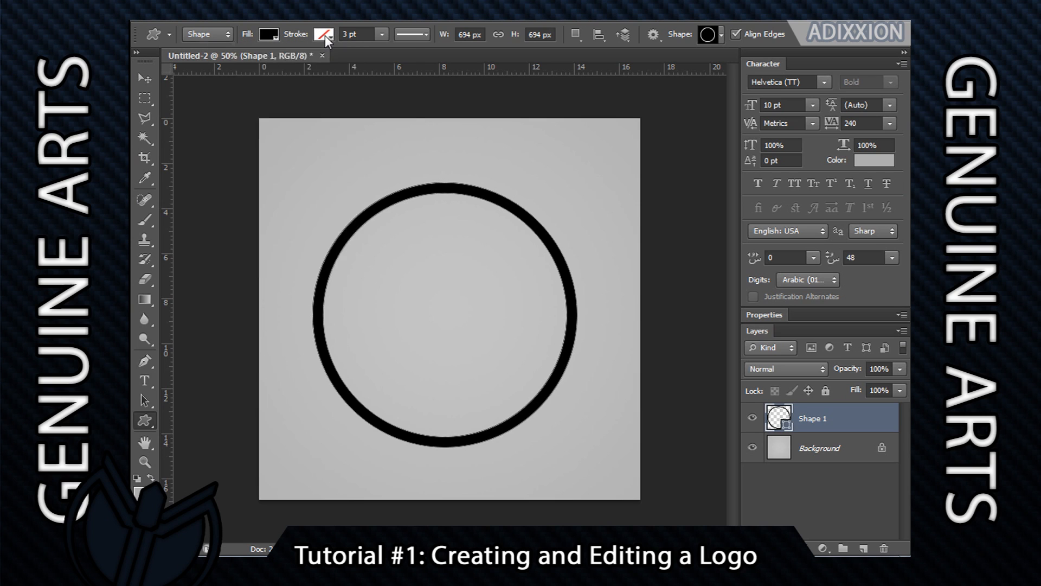
{"action": "left_click", "coordinate": [324, 35]}
{"action": "left_click", "coordinate": [382, 34]}
{"action": "mouse_move", "coordinate": [381, 53]}
{"action": "left_mouse_down"}
{"action": "mouse_move", "coordinate": [409, 49]}
{"action": "mouse_move", "coordinate": [381, 55]}
{"action": "left_mouse_up"}
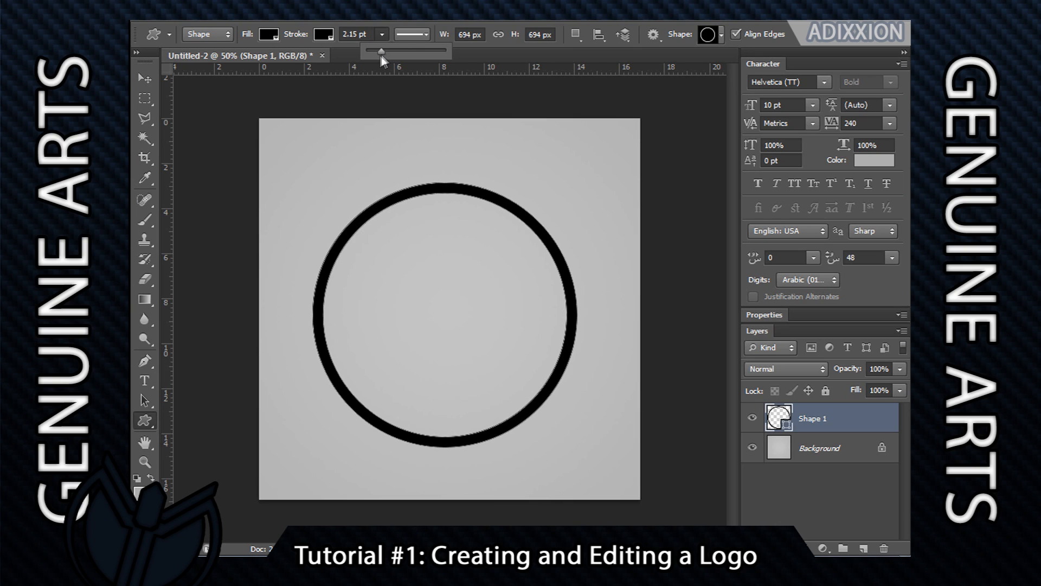
- Reselect the solid line type for the ring's stroke, then switch the stroke to the dashed type
{"action": "left_click", "coordinate": [410, 34]}
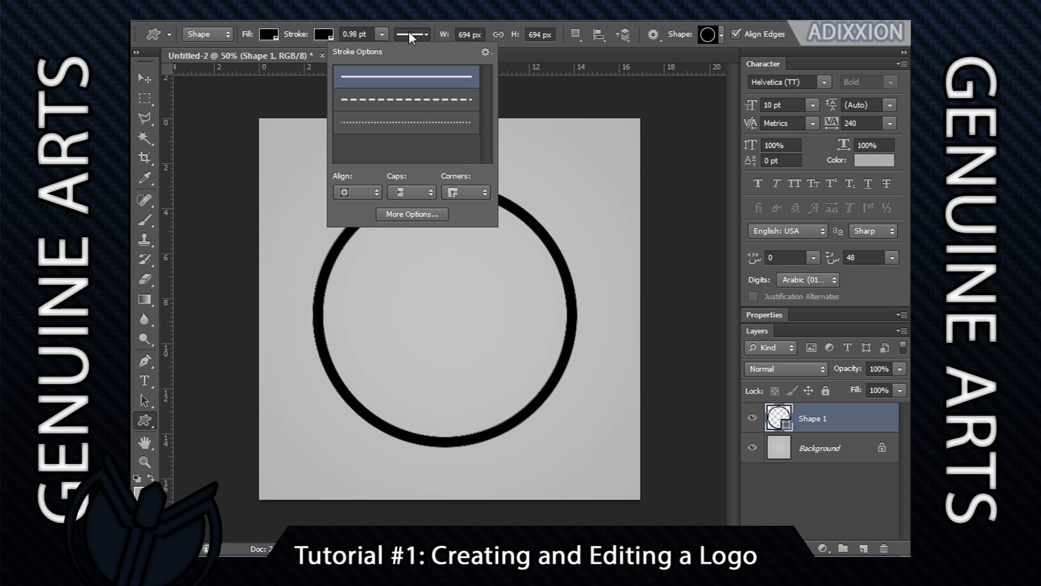
{"action": "left_click", "coordinate": [400, 79]}
{"action": "left_click", "coordinate": [827, 418]}
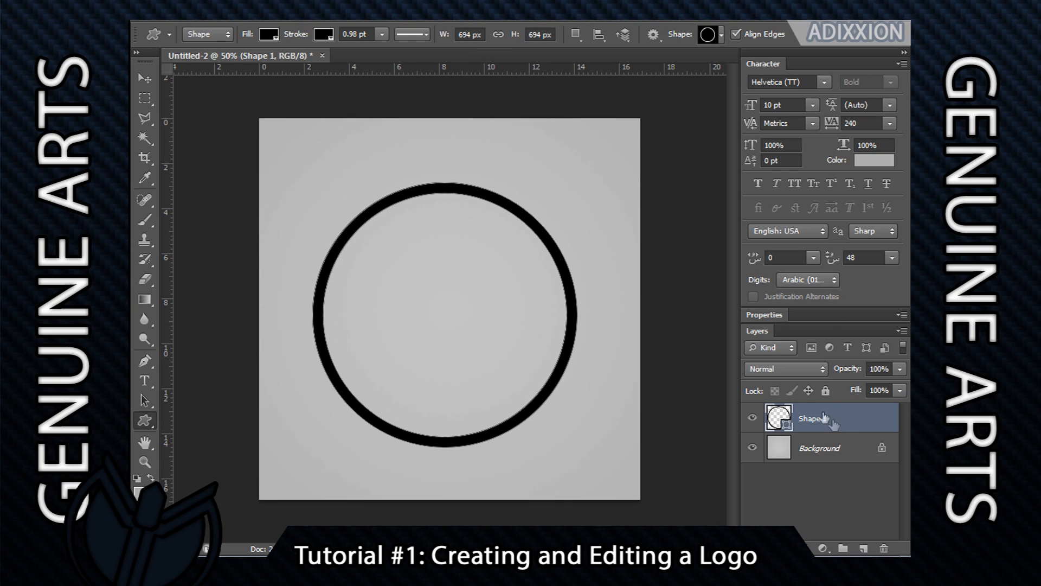
{"action": "left_click", "coordinate": [421, 34]}
{"action": "left_click", "coordinate": [415, 100]}
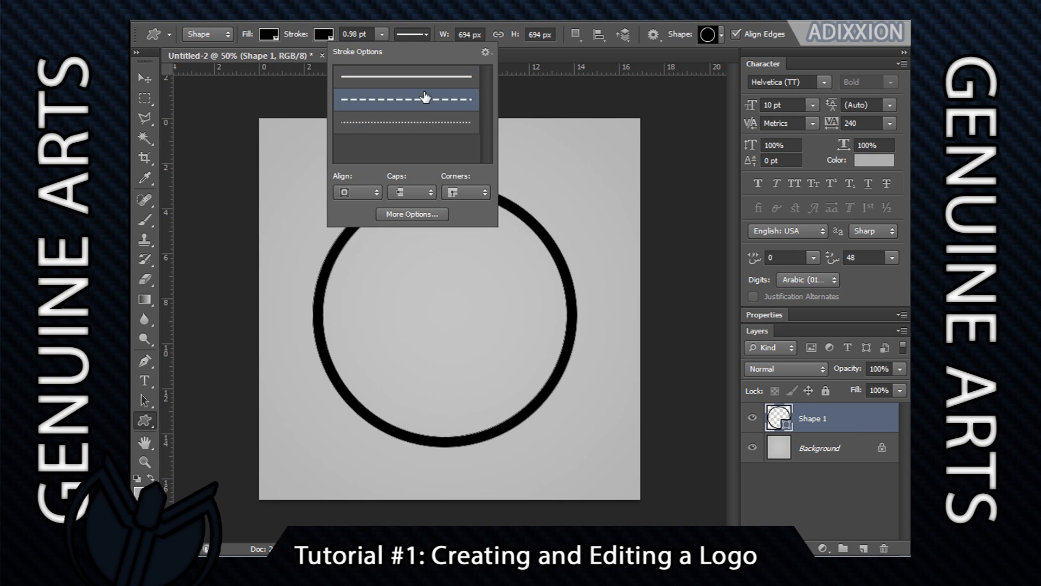
{"action": "left_click", "coordinate": [425, 35]}
- Move the ring off centre, align it vertically and horizontally to the centre of a full-canvas selection, and deselect
{"action": "key", "text": "v"}
{"action": "mouse_move", "coordinate": [459, 329]}
{"action": "left_mouse_down"}
{"action": "mouse_move", "coordinate": [465, 312]}
{"action": "mouse_move", "coordinate": [465, 360]}
{"action": "mouse_move", "coordinate": [451, 344]}
{"action": "mouse_move", "coordinate": [450, 356]}
{"action": "mouse_move", "coordinate": [453, 339]}
{"action": "mouse_move", "coordinate": [454, 349]}
{"action": "mouse_move", "coordinate": [498, 346]}
{"action": "mouse_move", "coordinate": [443, 384]}
{"action": "left_mouse_up"}
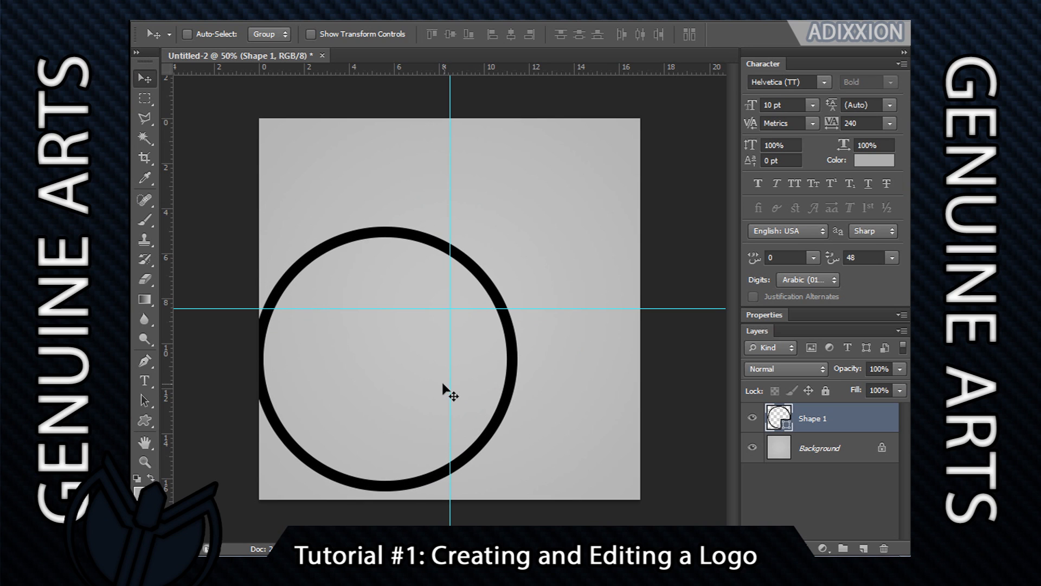
{"action": "key", "text": "ctrl+a"}
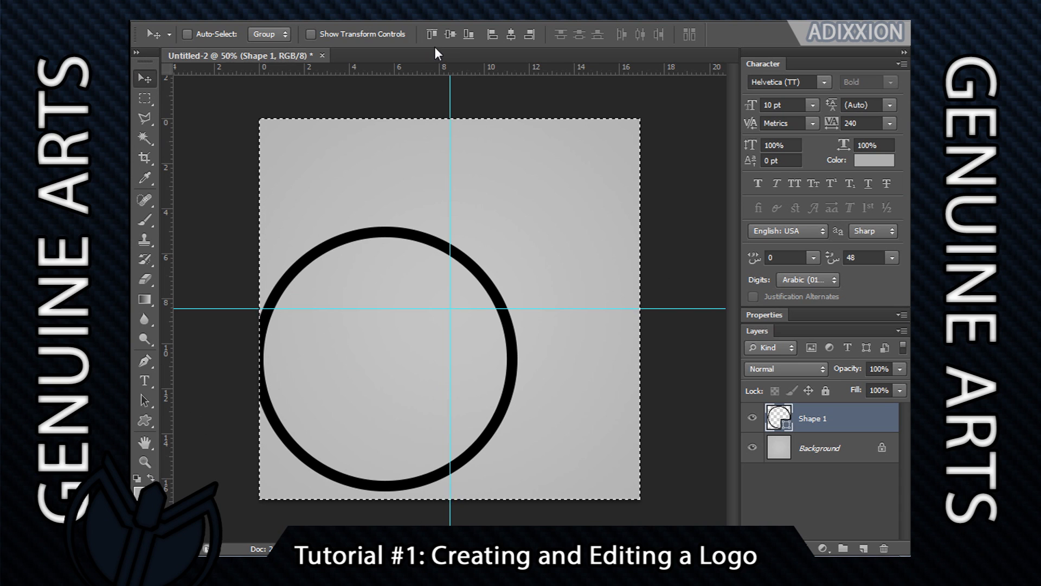
{"action": "left_click", "coordinate": [451, 34]}
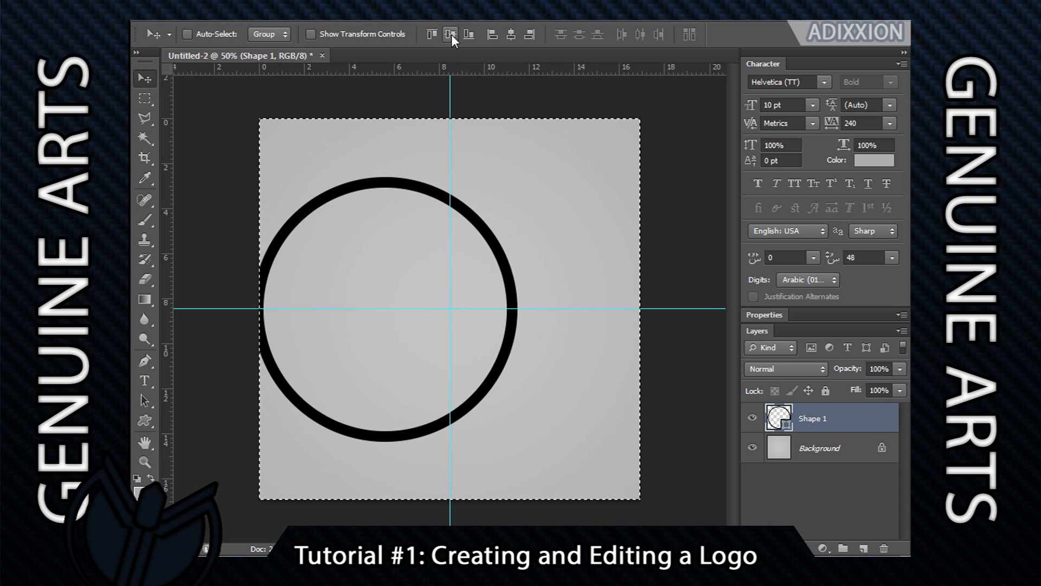
{"action": "left_click", "coordinate": [511, 35]}
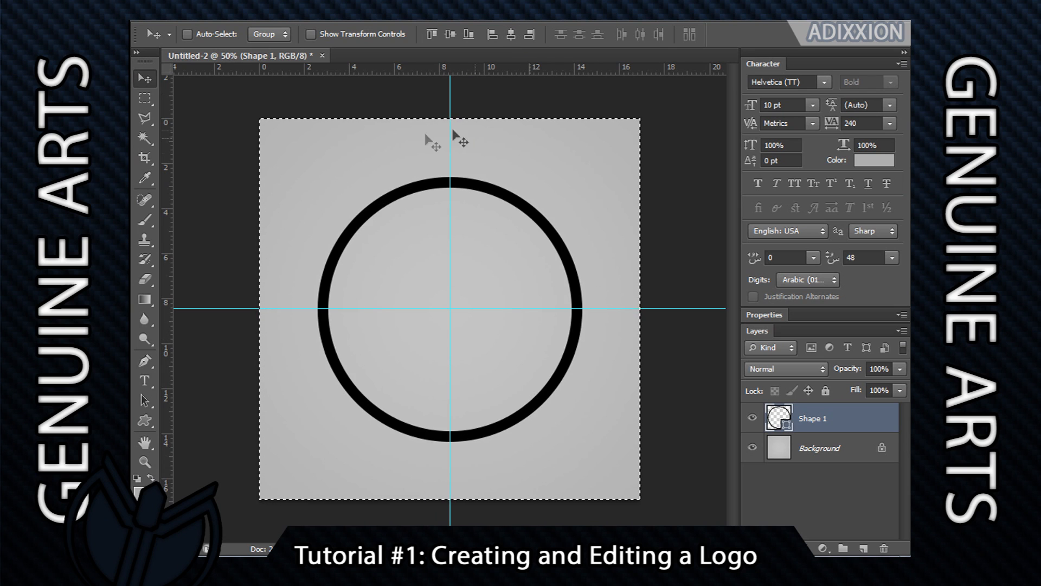
{"action": "left_click", "coordinate": [145, 98]}
{"action": "key", "text": "ctrl+d"}
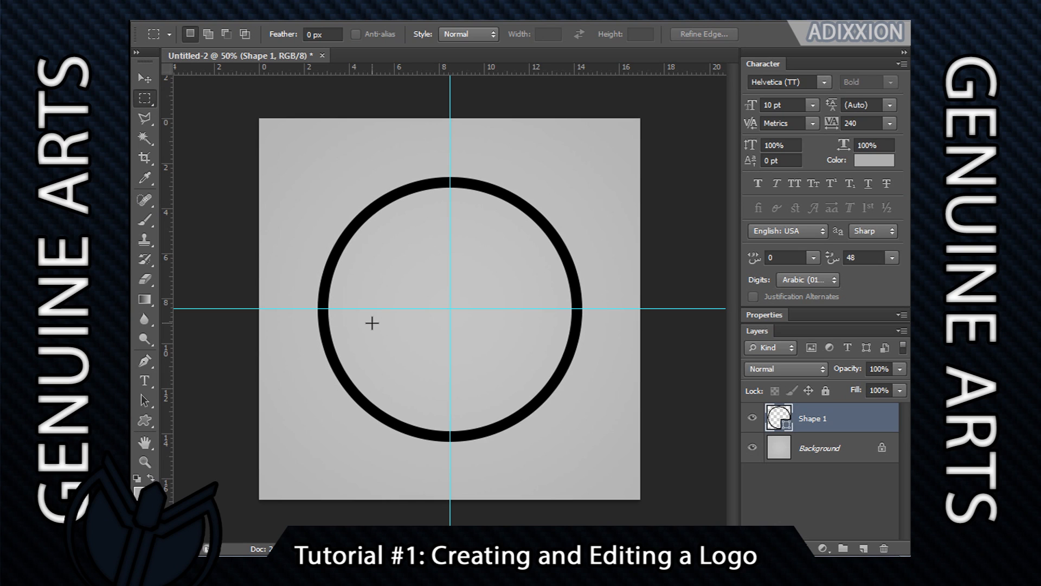
- Choose the Lot font for the Type tool and start a text layer near the ring's centre
{"action": "left_click", "coordinate": [144, 381]}
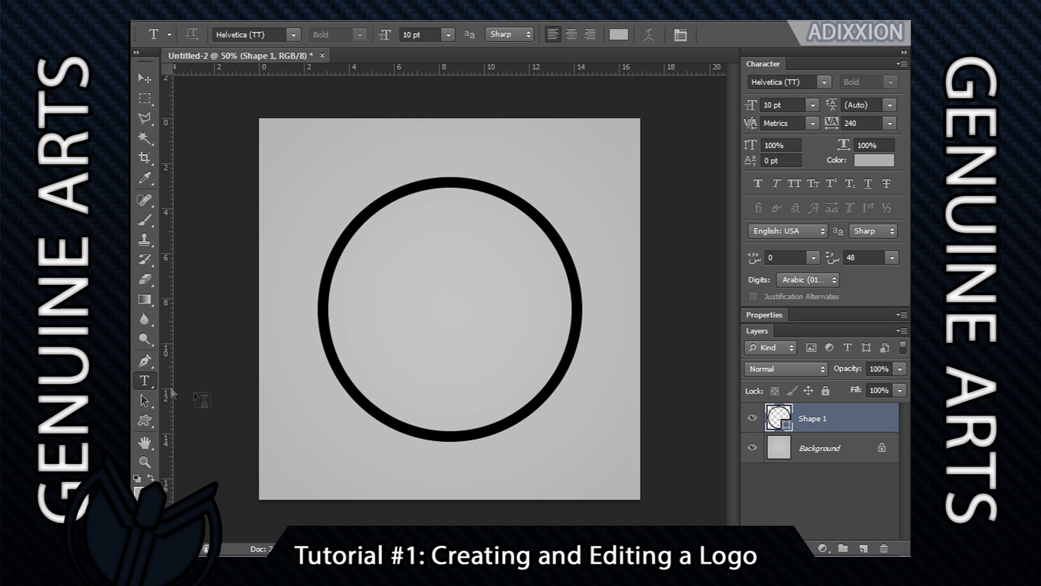
{"action": "left_click", "coordinate": [815, 80]}
{"action": "left_click_drag", "start_coordinate": [910, 296], "coordinate": [909, 321]}
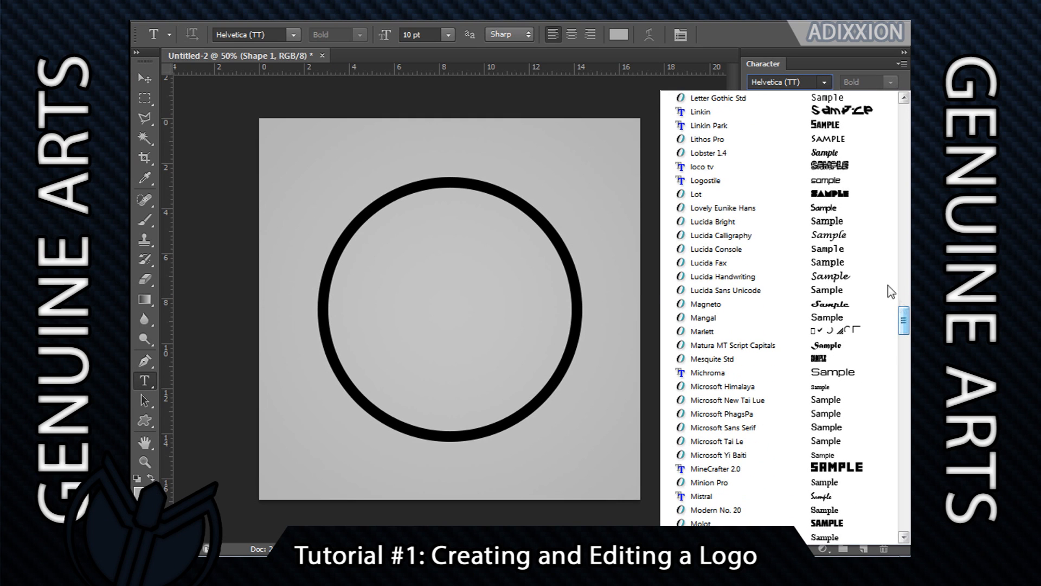
{"action": "left_click", "coordinate": [834, 196]}
{"action": "left_click", "coordinate": [444, 304]}
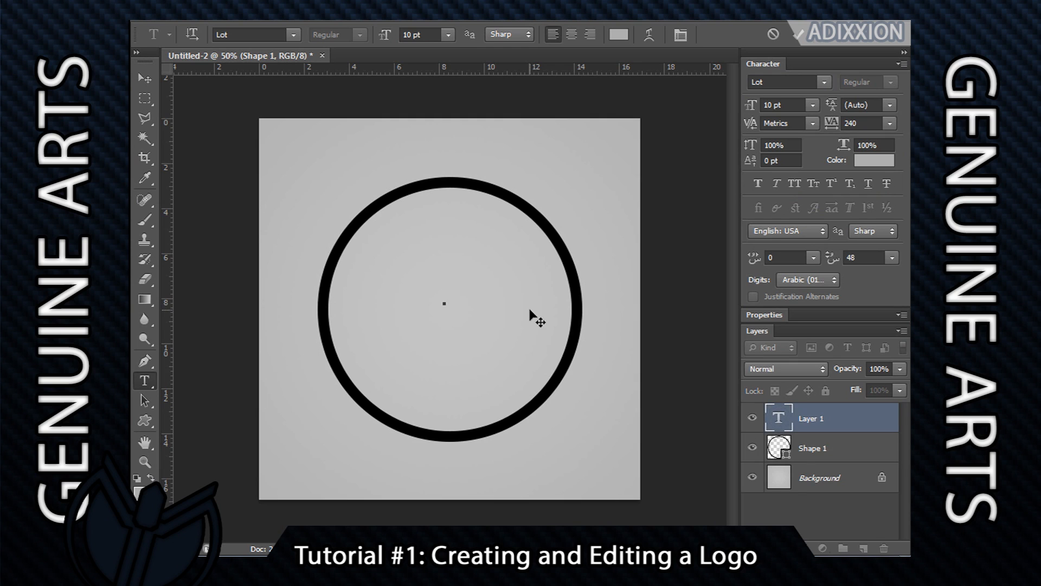
- Set the font size of the new text layer to 400 pt
{"action": "left_click", "coordinate": [813, 106]}
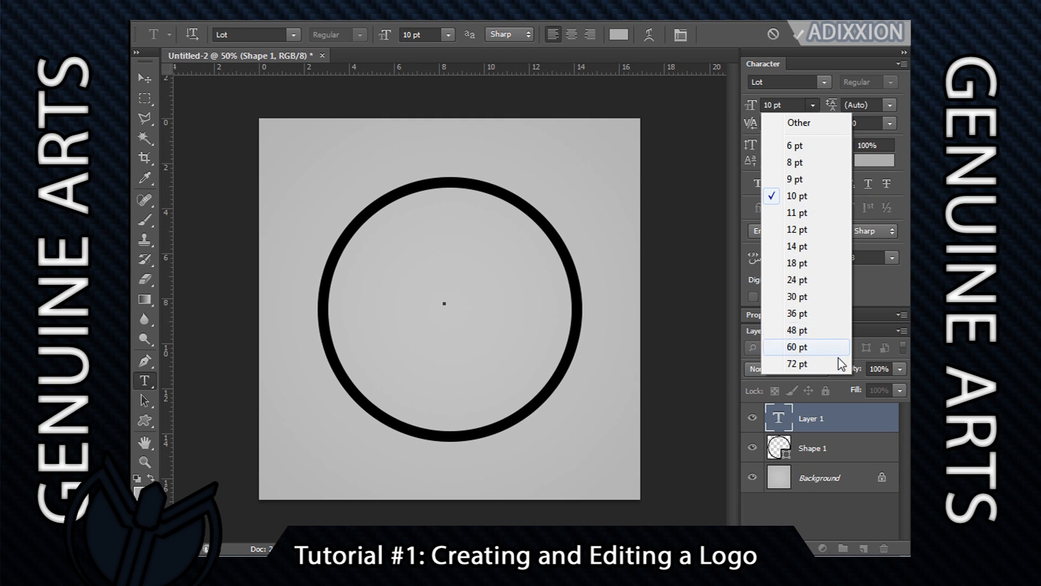
{"action": "left_click", "coordinate": [771, 107]}
{"action": "left_click_drag", "start_coordinate": [772, 103], "coordinate": [765, 104]}
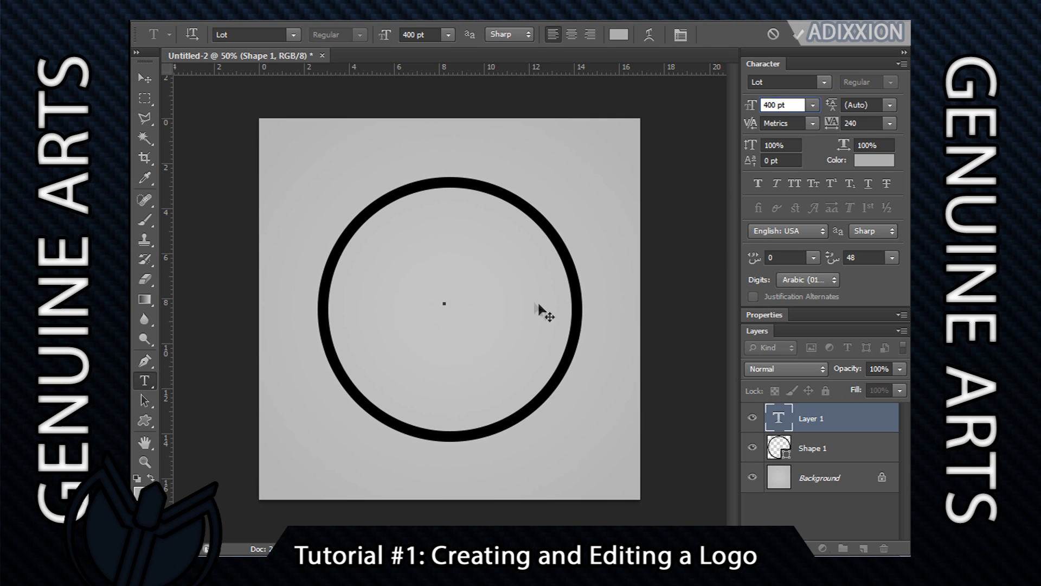
{"action": "key", "text": "Return"}
- Try the letters T and X in the Lot font, removing each from the text layer
{"action": "type", "text": "T"}
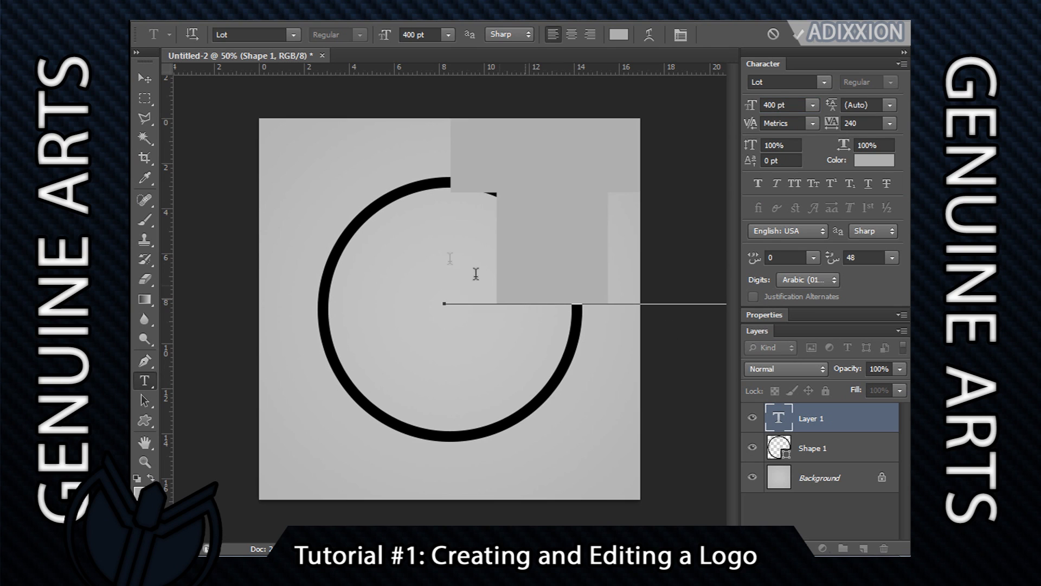
{"action": "key", "text": "Escape"}
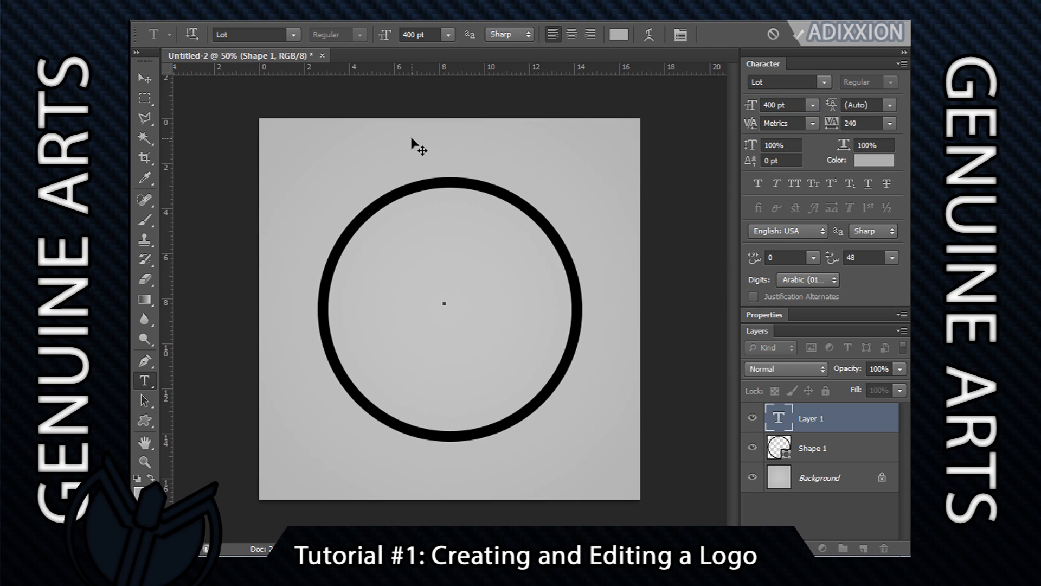
{"action": "type", "text": "T"}
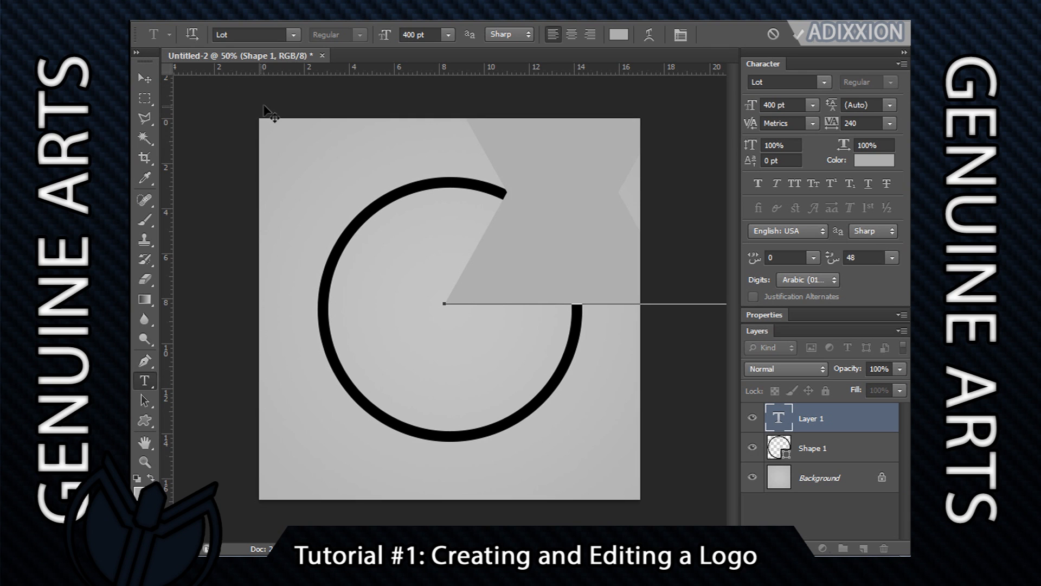
{"action": "key", "text": "BackSpace"}
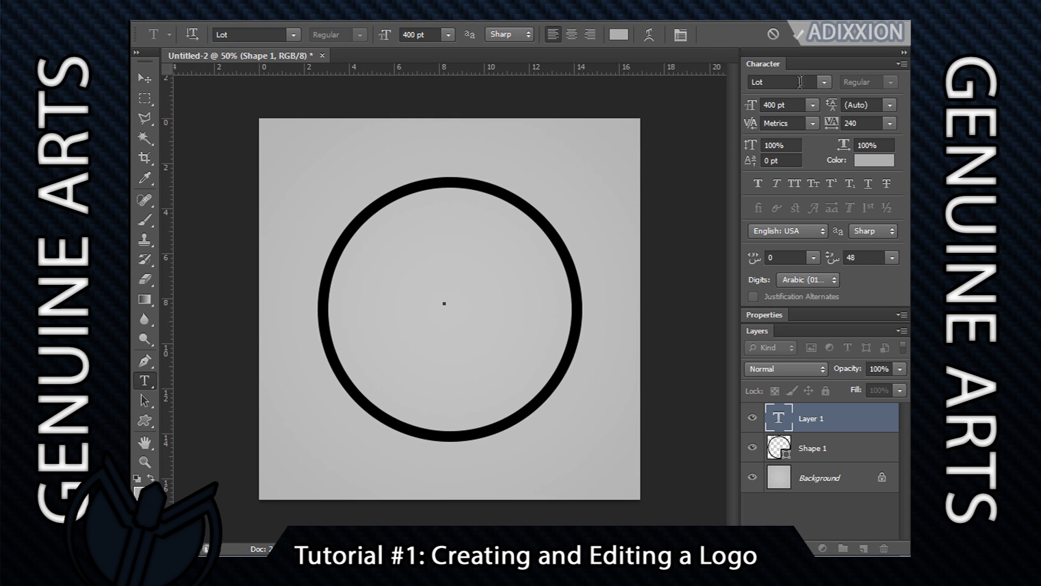
- Change the text layer's font to Tahoma and enter the letter T
{"action": "left_click", "coordinate": [824, 82]}
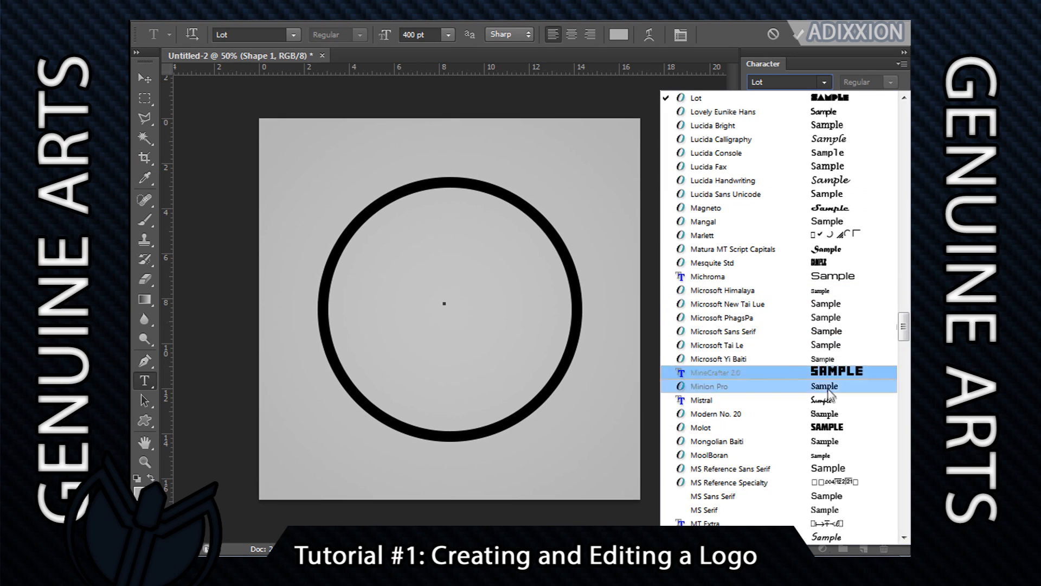
{"action": "scroll", "coordinate": [831, 440], "scroll_direction": "down", "scroll_amount": 2}
{"action": "scroll", "coordinate": [831, 439], "scroll_direction": "down", "scroll_amount": 10}
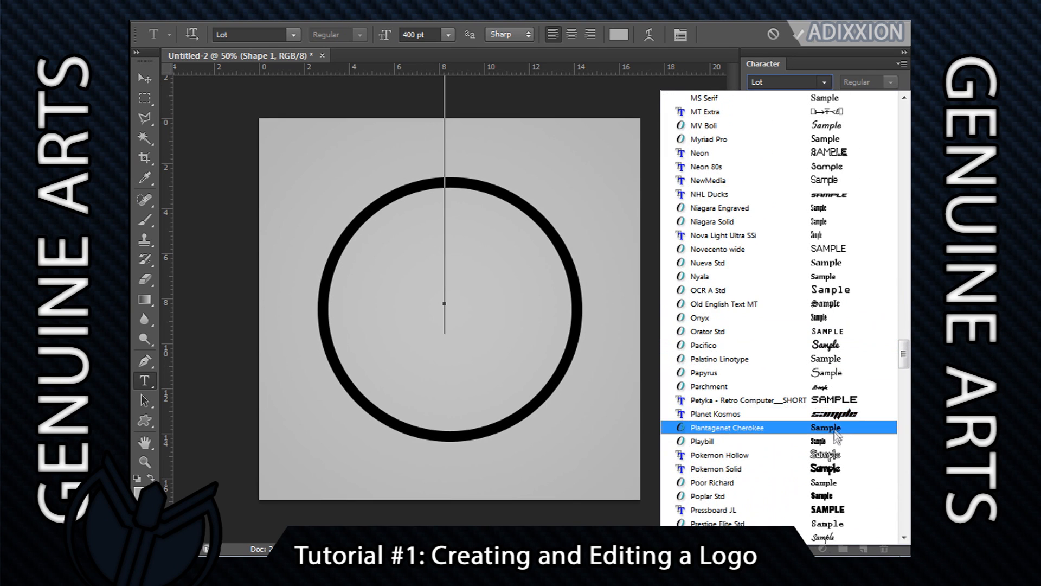
{"action": "scroll", "coordinate": [837, 434], "scroll_direction": "down", "scroll_amount": 2}
{"action": "scroll", "coordinate": [835, 480], "scroll_direction": "down", "scroll_amount": 3}
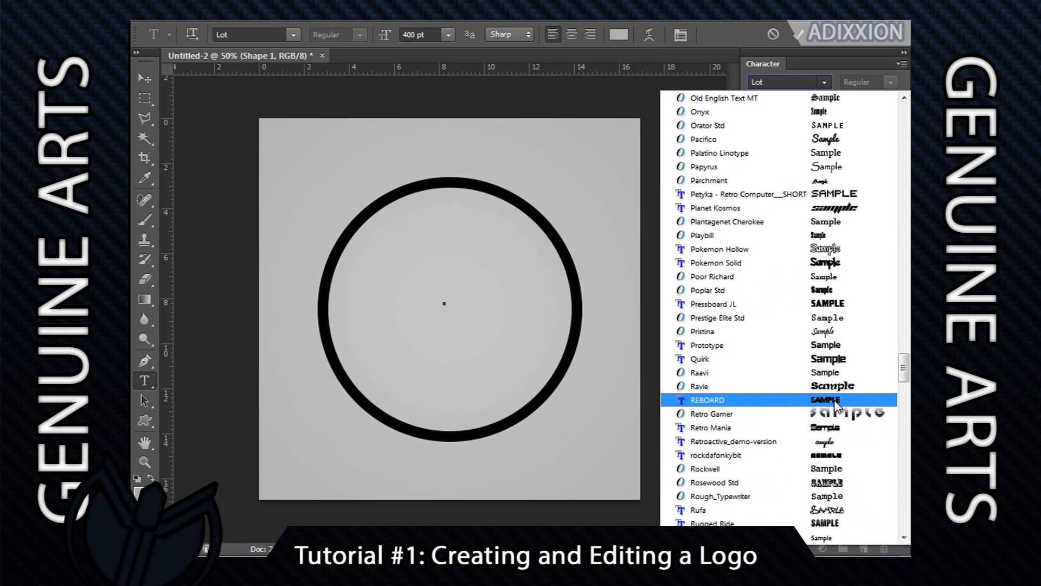
{"action": "scroll", "coordinate": [832, 450], "scroll_direction": "down", "scroll_amount": 5}
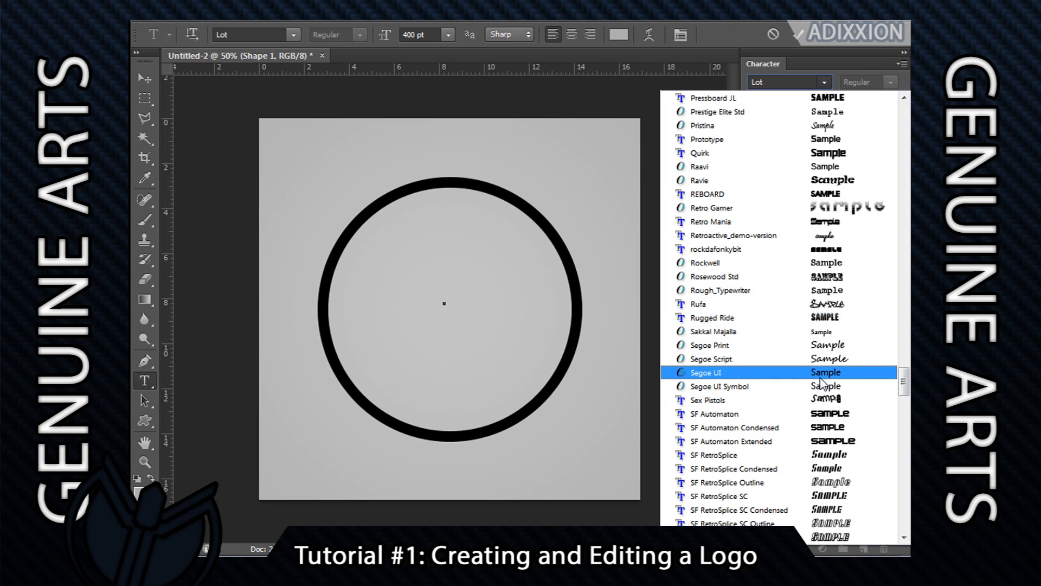
{"action": "scroll", "coordinate": [851, 319], "scroll_direction": "down", "scroll_amount": 8}
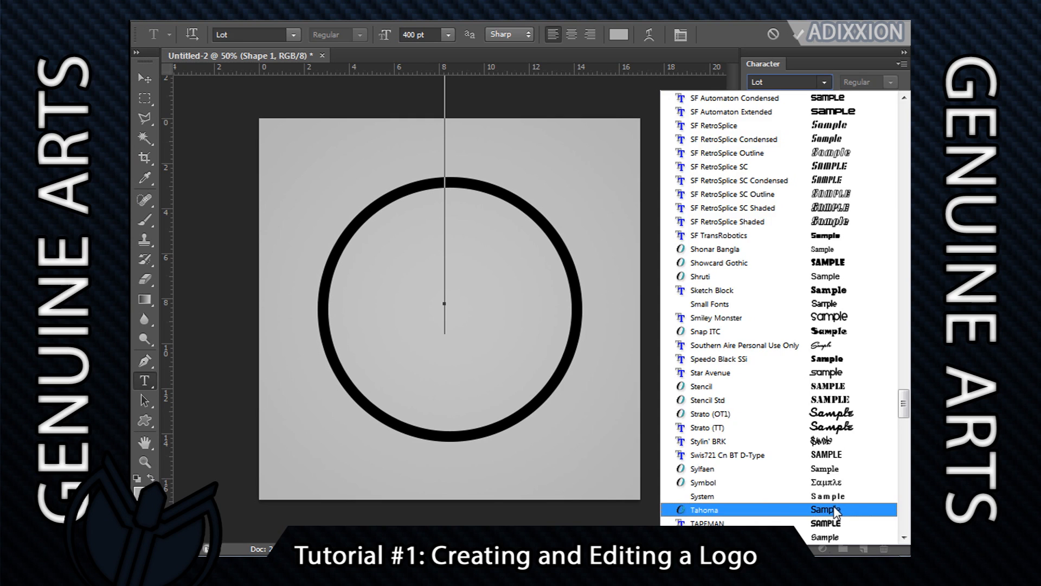
{"action": "left_click", "coordinate": [838, 510]}
{"action": "type", "text": "T"}
- Move the letter T into the ring so its stem lies on the ring's vertical centre line
{"action": "left_click", "coordinate": [144, 77]}
{"action": "left_click_drag", "start_coordinate": [545, 237], "coordinate": [449, 368]}
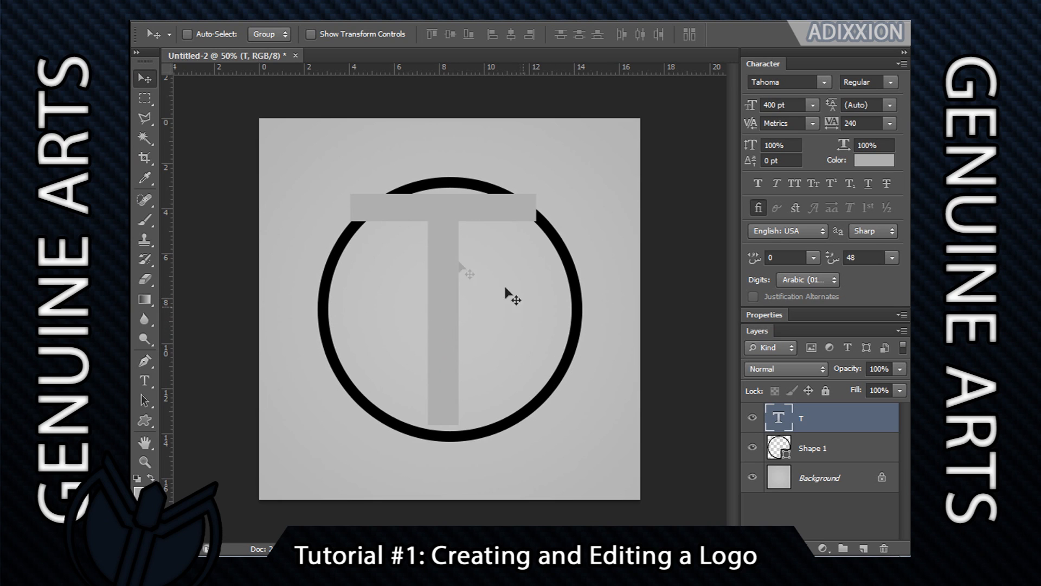
{"action": "left_click_drag", "start_coordinate": [454, 272], "coordinate": [461, 272]}
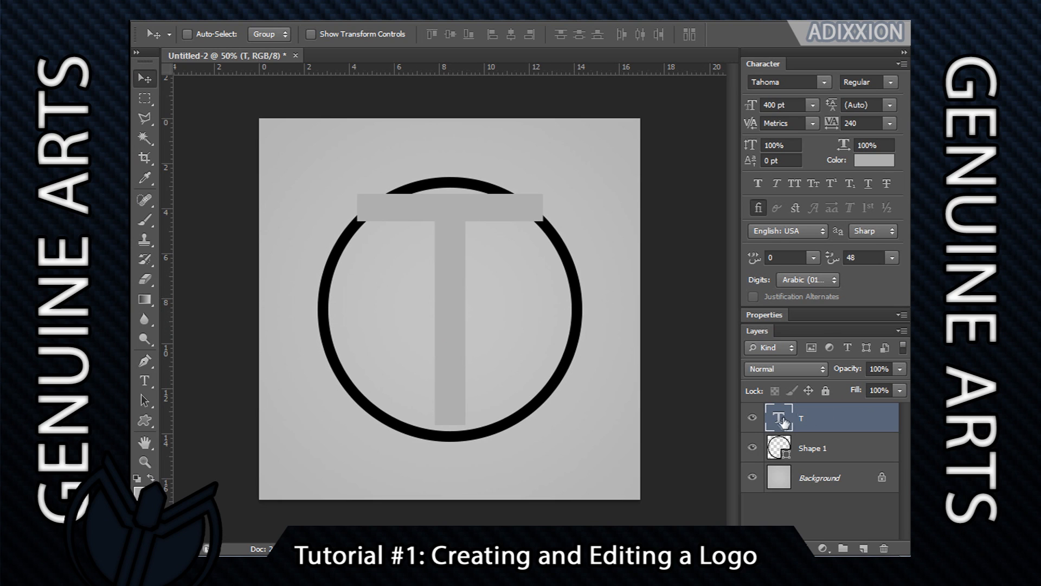
- Set the text colour of the letter T to black
{"action": "double_click", "coordinate": [781, 421]}
{"action": "left_click", "coordinate": [875, 161]}
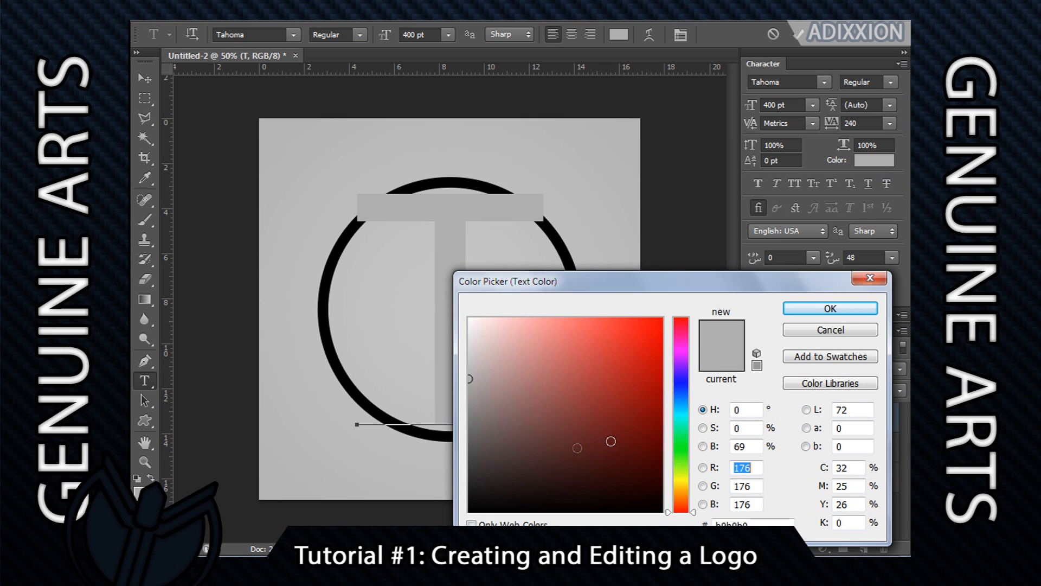
{"action": "left_click_drag", "start_coordinate": [610, 440], "coordinate": [470, 510]}
{"action": "left_click", "coordinate": [830, 310]}
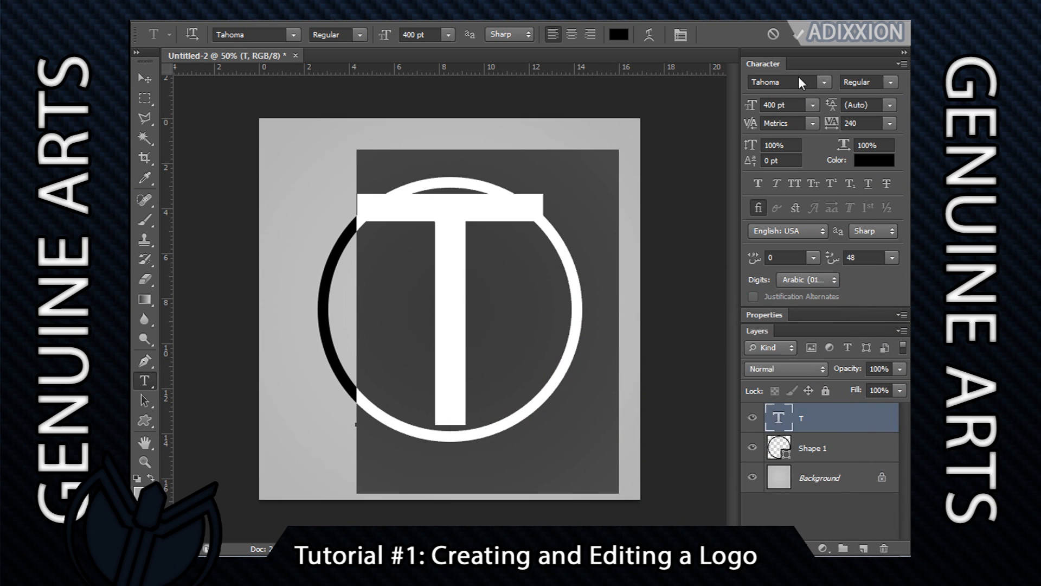
- Change the letter T's font to yagiza and move the letter left over the ring
{"action": "left_click", "coordinate": [821, 83]}
{"action": "scroll", "coordinate": [861, 366], "scroll_direction": "down", "scroll_amount": 3}
{"action": "scroll", "coordinate": [861, 366], "scroll_direction": "down", "scroll_amount": 2}
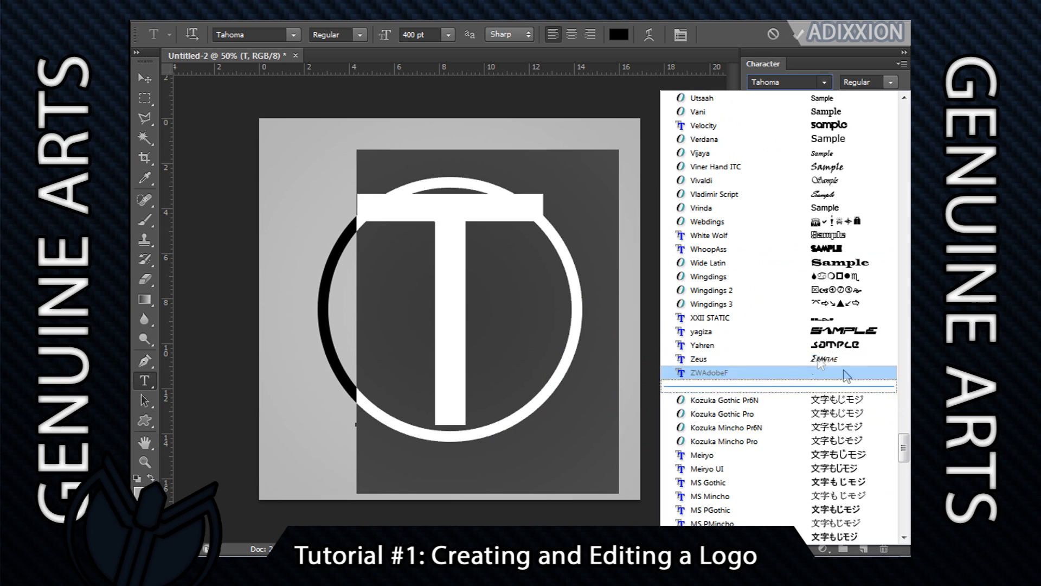
{"action": "left_click", "coordinate": [870, 340]}
{"action": "left_click", "coordinate": [138, 81]}
{"action": "left_click_drag", "start_coordinate": [477, 284], "coordinate": [416, 310]}
- Scale the letter T to about 91%, rotate it -16.29° so its stem stands upright, and position it over the ring
{"action": "key", "text": "ctrl+t"}
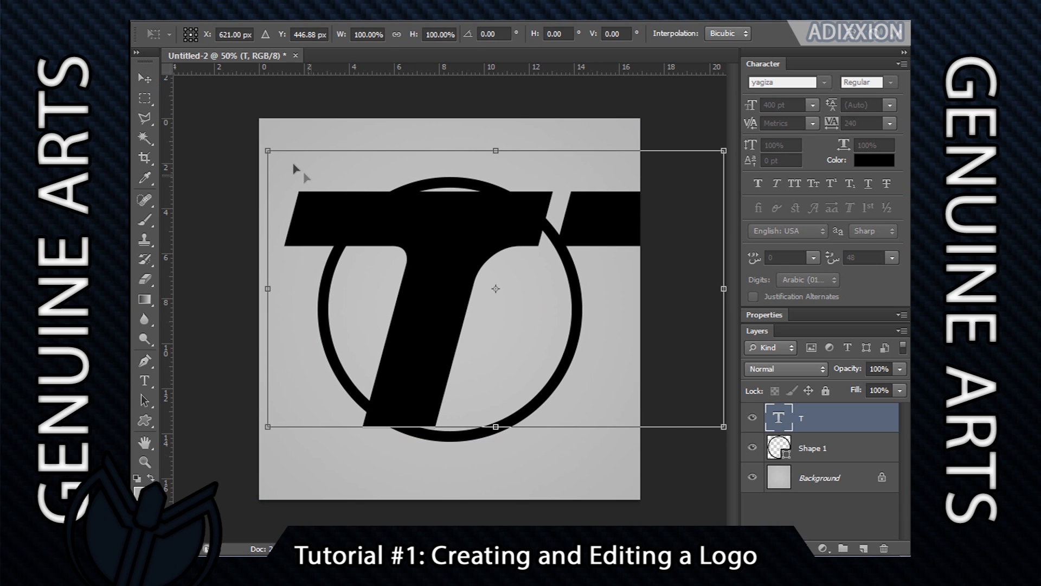
{"action": "left_click_drag", "start_coordinate": [268, 150], "coordinate": [300, 190]}
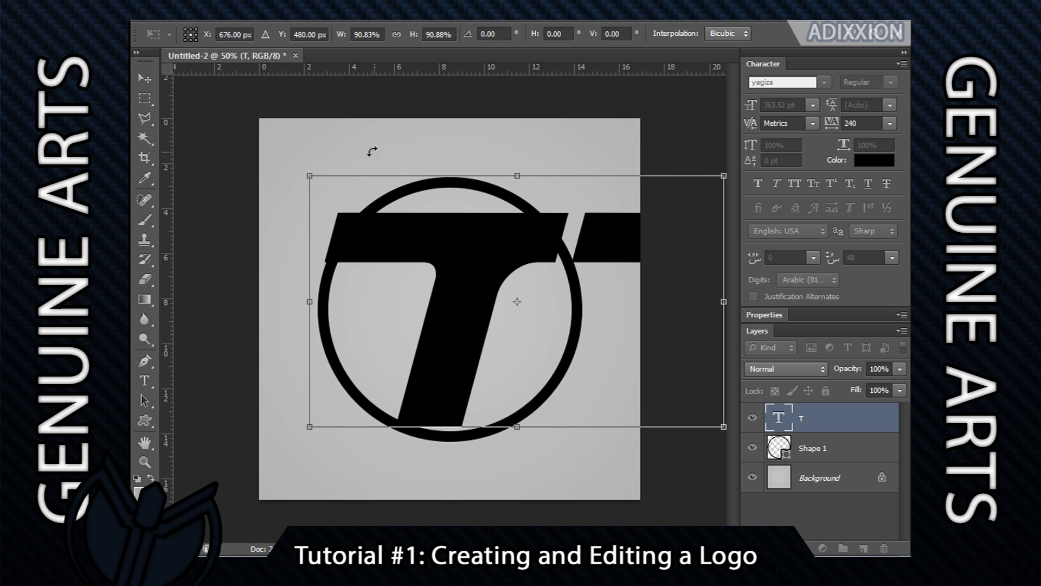
{"action": "left_click_drag", "start_coordinate": [381, 130], "coordinate": [298, 148]}
{"action": "left_click_drag", "start_coordinate": [442, 331], "coordinate": [420, 320]}
{"action": "left_click", "coordinate": [144, 77]}
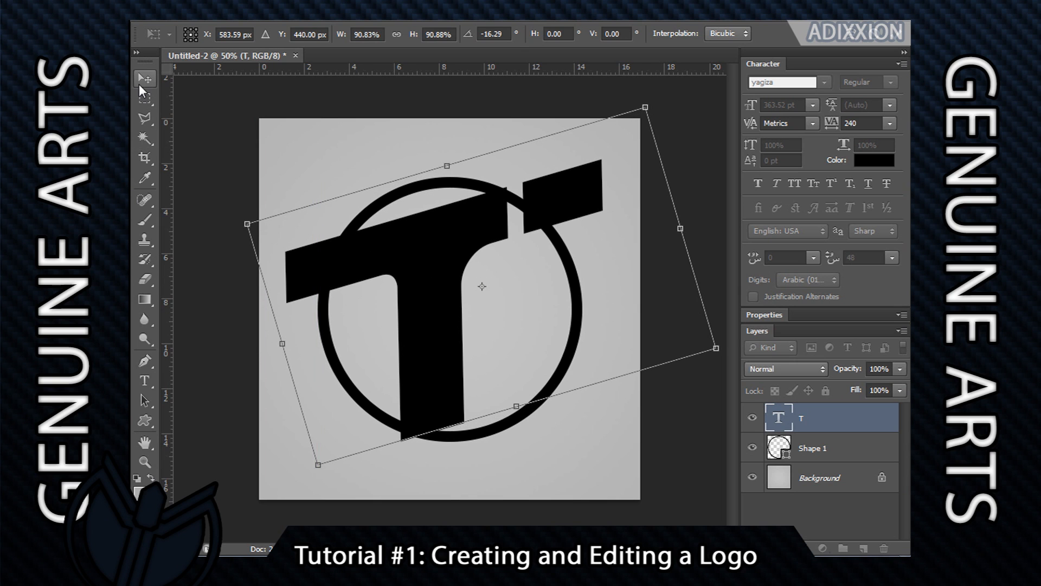
{"action": "left_click", "coordinate": [442, 225]}
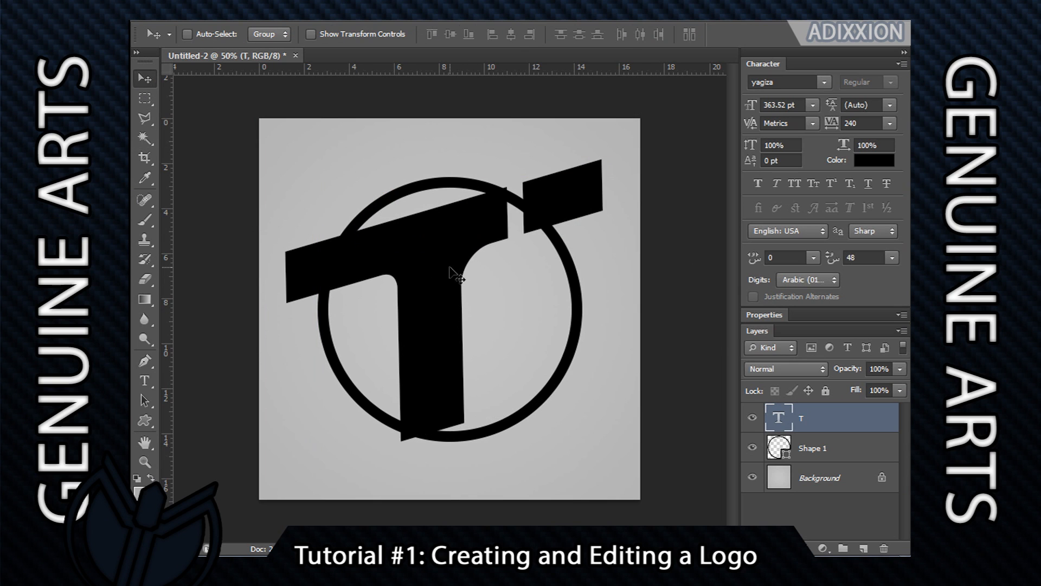
- Duplicate the Shape 1 ring layer, undoing the extra second duplicate
{"action": "left_click", "coordinate": [857, 448]}
{"action": "left_click_drag", "start_coordinate": [855, 455], "coordinate": [847, 439]}
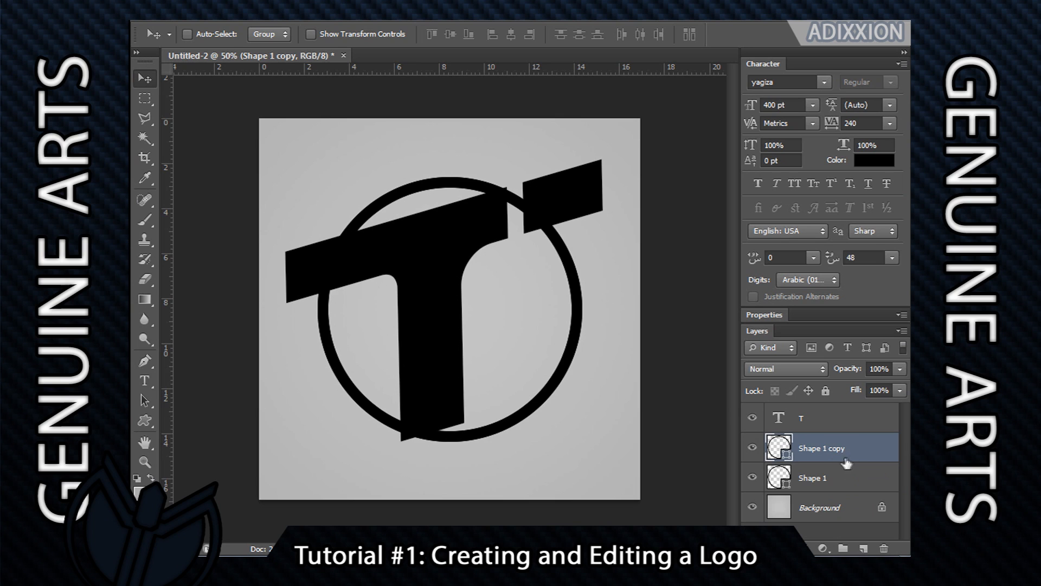
{"action": "left_click_drag", "start_coordinate": [855, 455], "coordinate": [854, 438]}
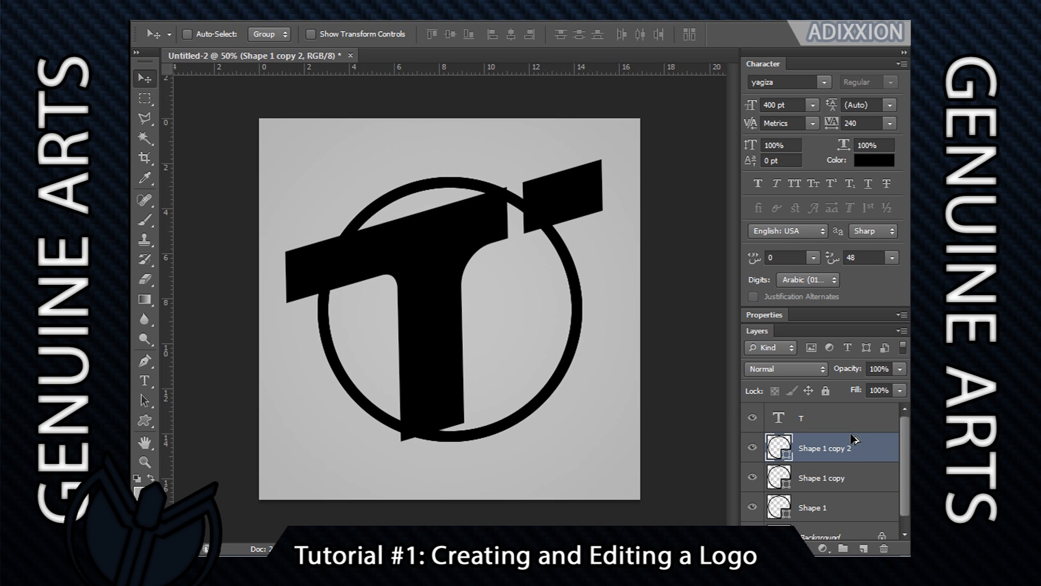
{"action": "key", "text": "ctrl+z"}
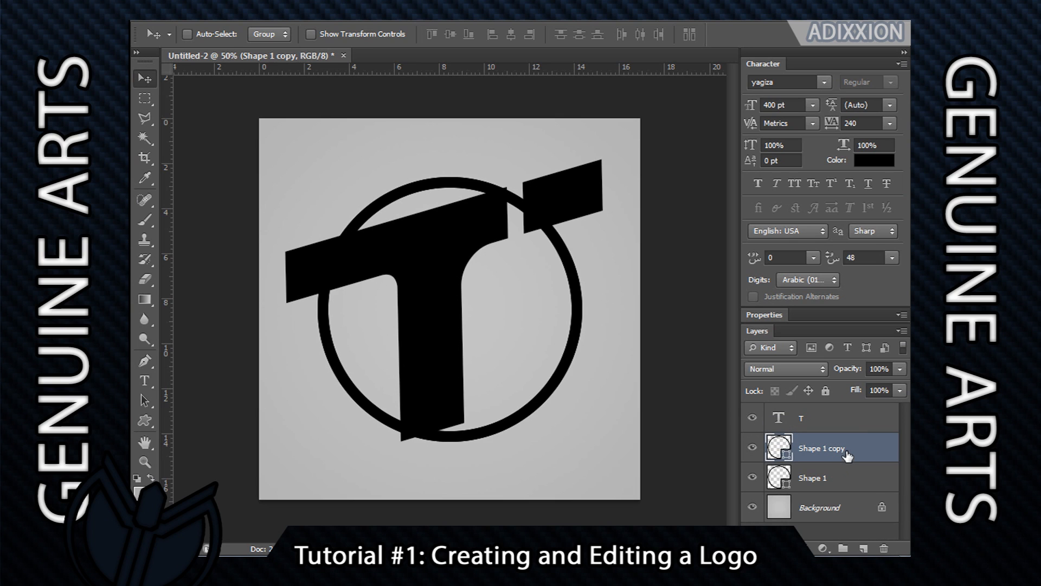
- Scale the ring copy to 108.36% and position it around the original ring at X 500 px, Y 502 px
{"action": "key", "text": "ctrl+t"}
{"action": "mouse_move", "coordinate": [584, 446]}
{"action": "left_mouse_down"}
{"action": "mouse_move", "coordinate": [609, 465]}
{"action": "mouse_move", "coordinate": [594, 458]}
{"action": "left_mouse_up"}
{"action": "left_click_drag", "start_coordinate": [536, 413], "coordinate": [526, 411]}
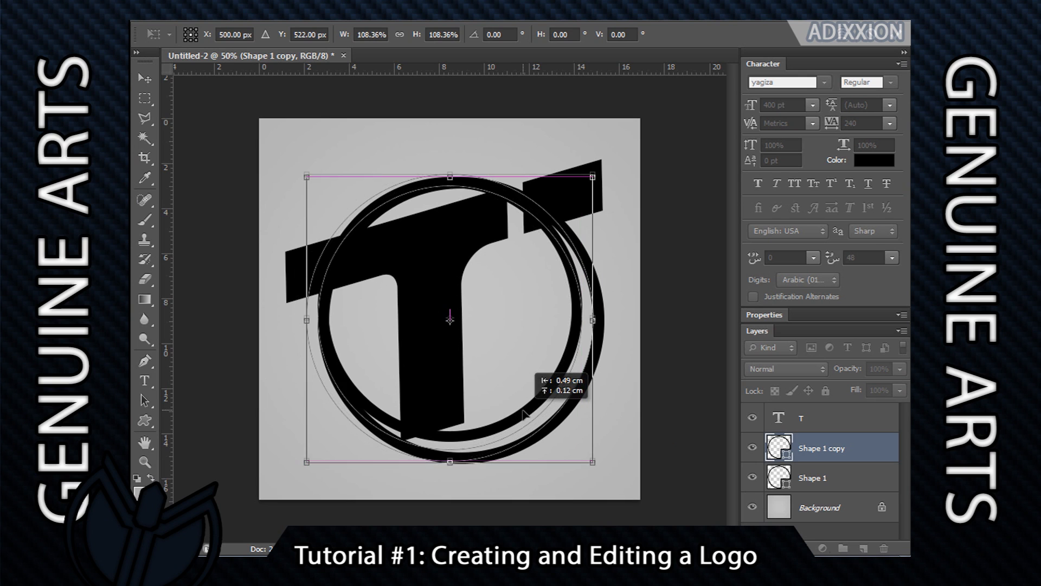
{"action": "left_click_drag", "start_coordinate": [524, 411], "coordinate": [523, 402]}
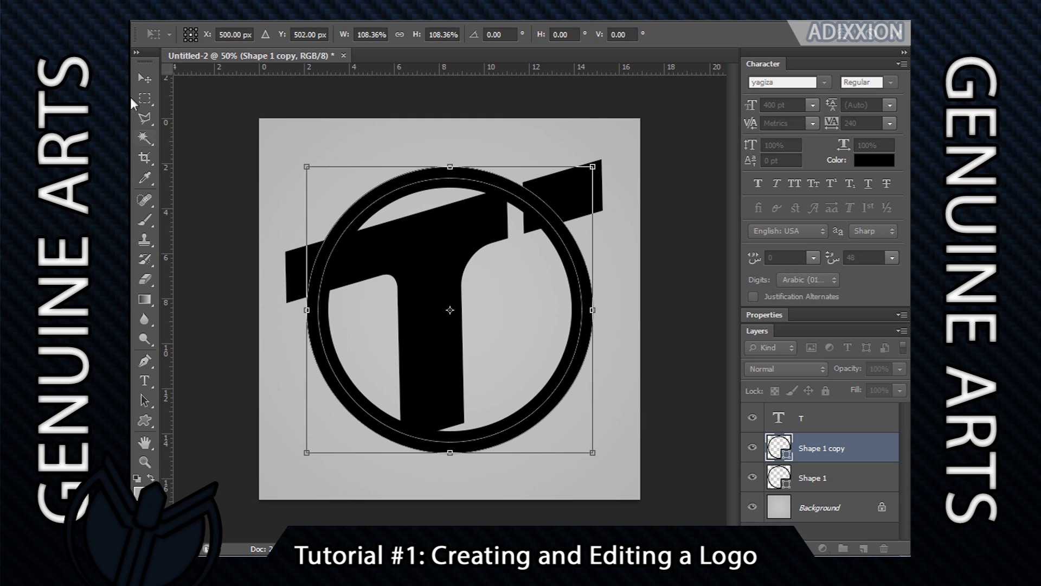
{"action": "left_click", "coordinate": [144, 79]}
{"action": "left_click", "coordinate": [442, 227]}
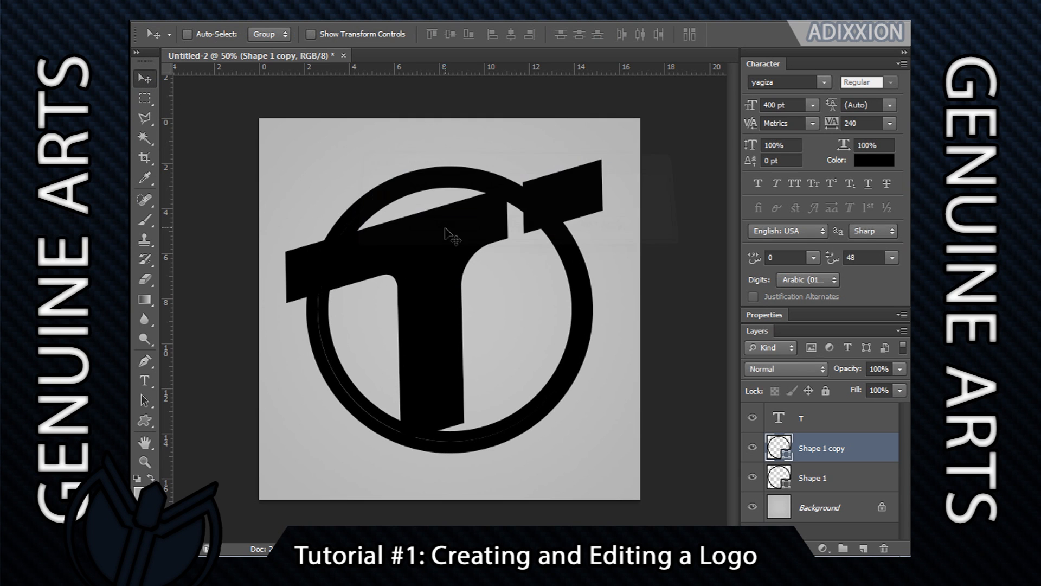
- Align the ring copy to the vertical centre of the canvas and clear the selection
{"action": "key", "text": "ctrl+a"}
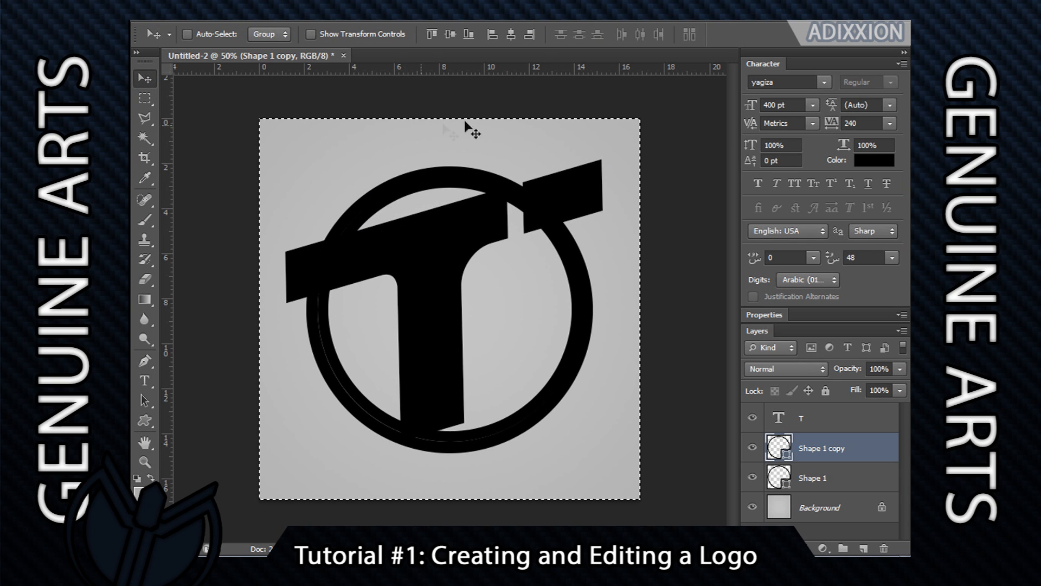
{"action": "left_click", "coordinate": [453, 35]}
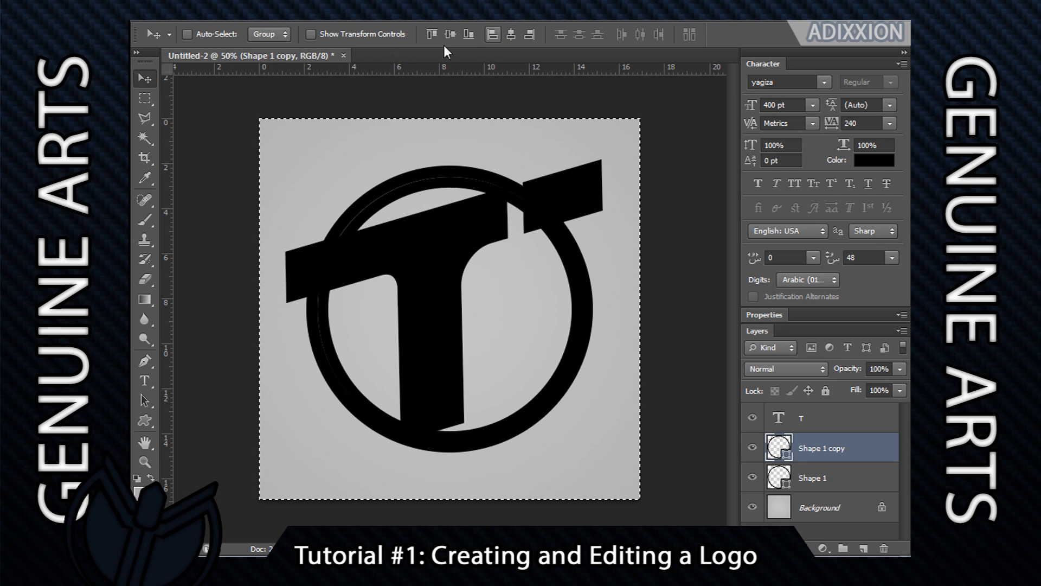
{"action": "key", "text": "l"}
{"action": "key", "text": "v"}
- Enlarge the ring copy proportionally from its upper-left corner so it is clearly larger than the original ring
{"action": "key", "text": "ctrl+t"}
{"action": "left_click_drag", "start_coordinate": [591, 450], "coordinate": [617, 476]}
{"action": "left_click", "coordinate": [144, 79]}
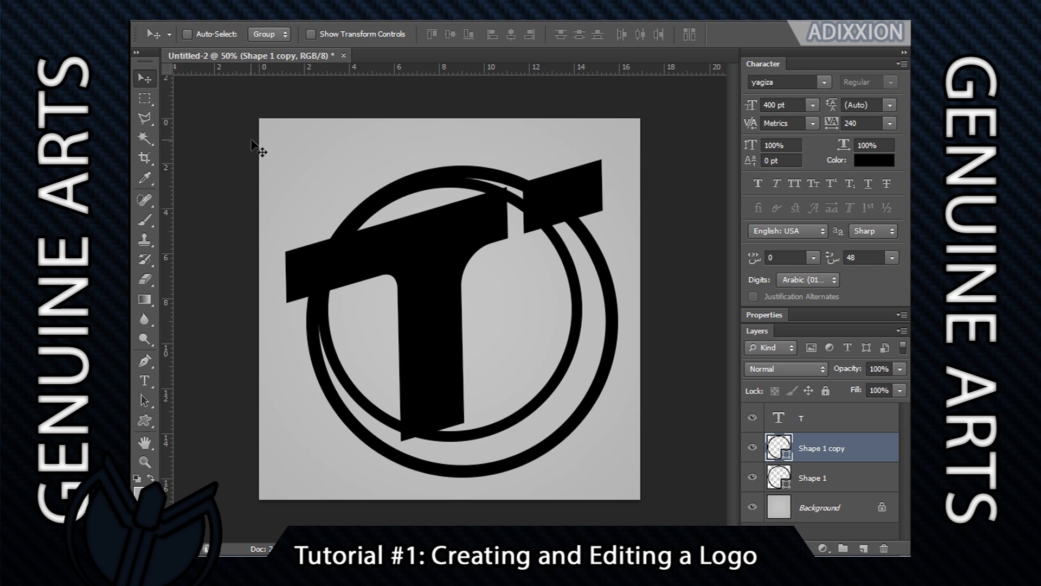
- Centre the enlarged ring copy vertically and horizontally on the canvas, then deselect
{"action": "left_click", "coordinate": [450, 34]}
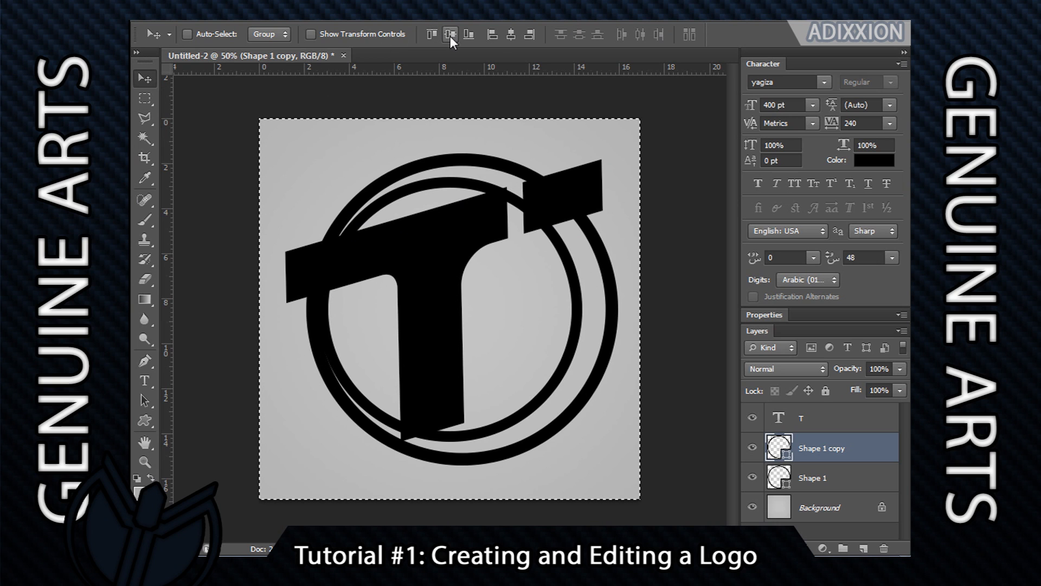
{"action": "left_click", "coordinate": [511, 35]}
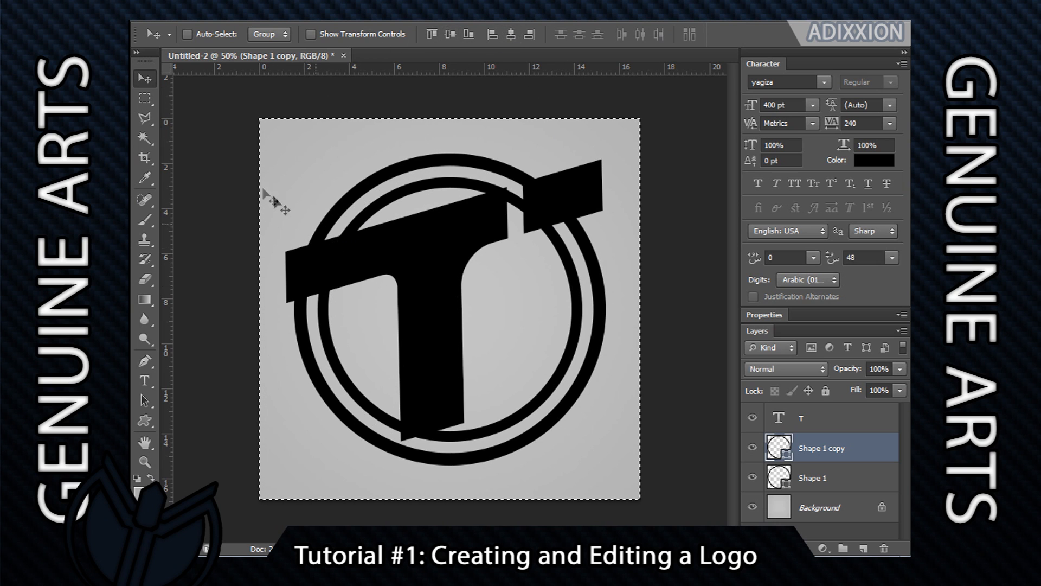
{"action": "left_click", "coordinate": [146, 99]}
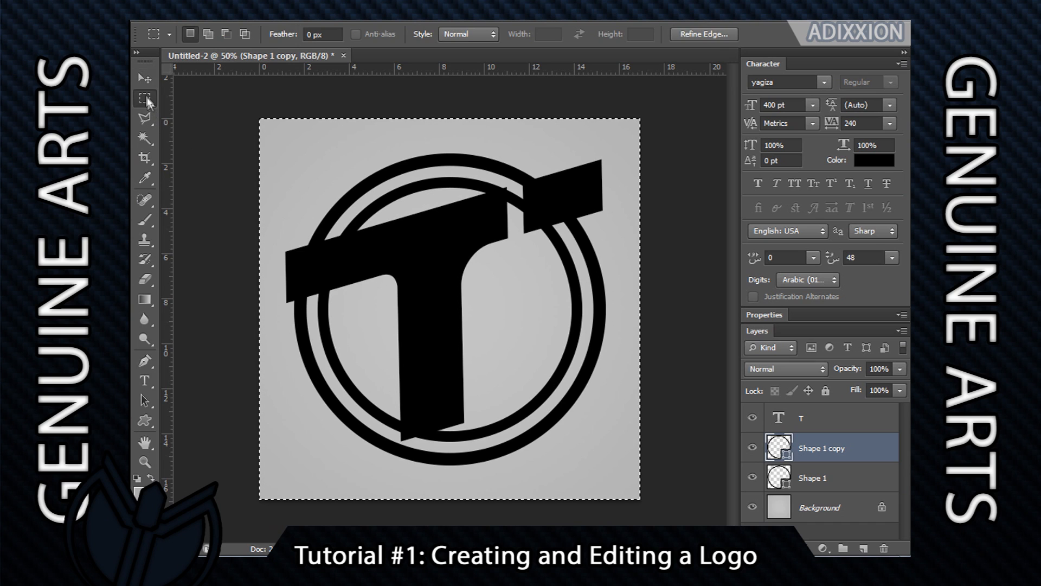
{"action": "key", "text": "ctrl+d"}
{"action": "left_click", "coordinate": [144, 78]}
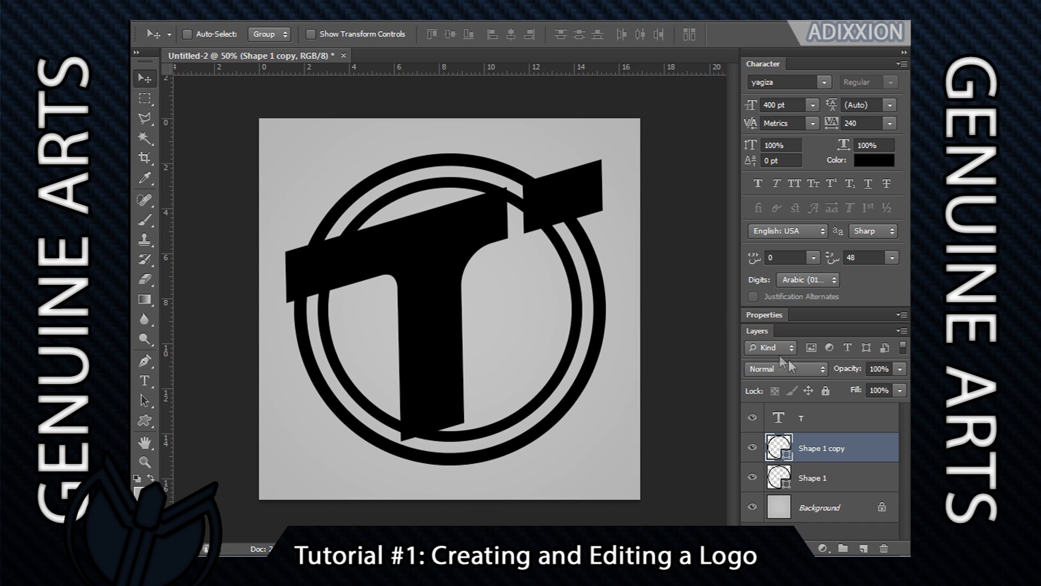
- Shrink the ring copy to 95.10% to narrow the gap between the two rings
{"action": "key", "text": "ctrl+t"}
{"action": "left_click_drag", "start_coordinate": [294, 463], "coordinate": [310, 449]}
{"action": "left_click", "coordinate": [144, 78]}
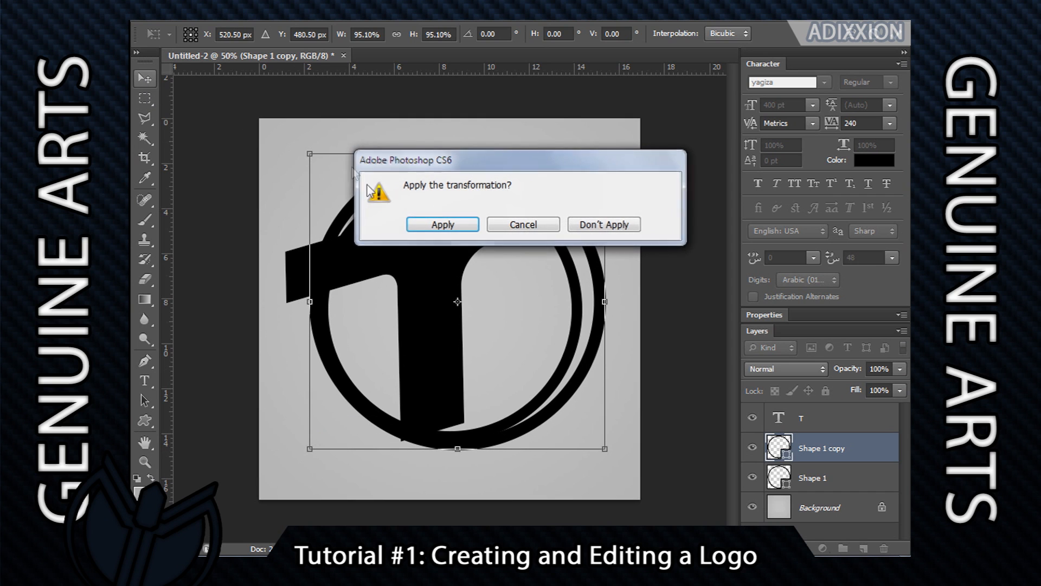
{"action": "left_click", "coordinate": [443, 225]}
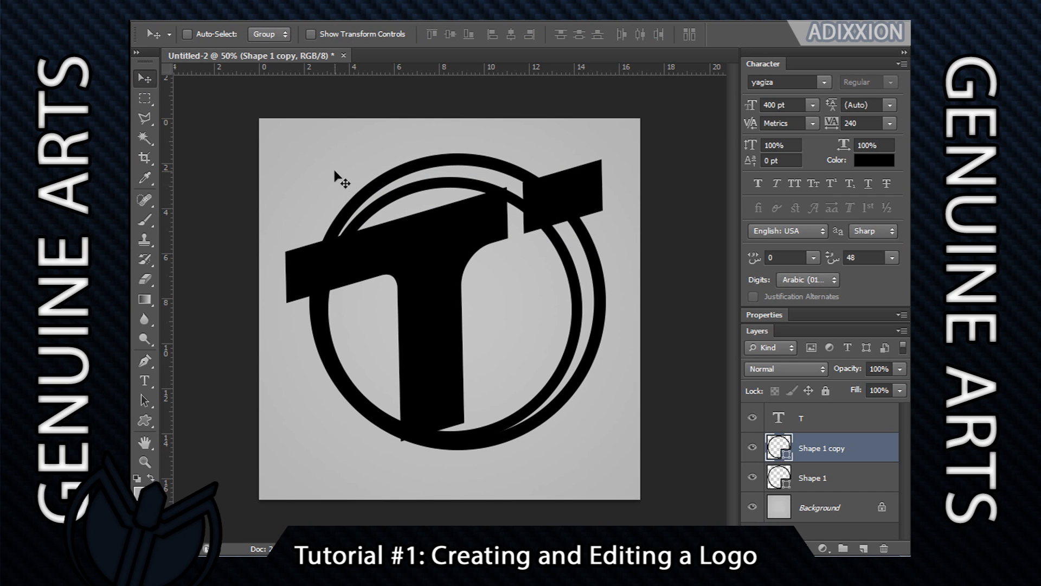
- Recentre the reduced ring copy on the canvas in both directions and remove the selection
{"action": "left_click", "coordinate": [511, 34]}
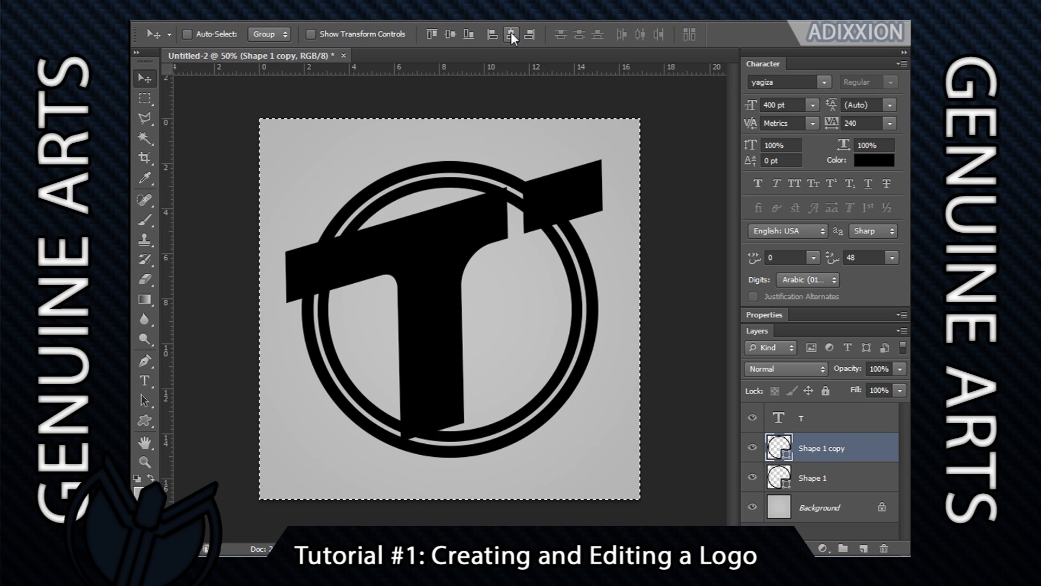
{"action": "left_click", "coordinate": [144, 98]}
{"action": "key", "text": "ctrl+d"}
{"action": "left_click", "coordinate": [143, 79]}
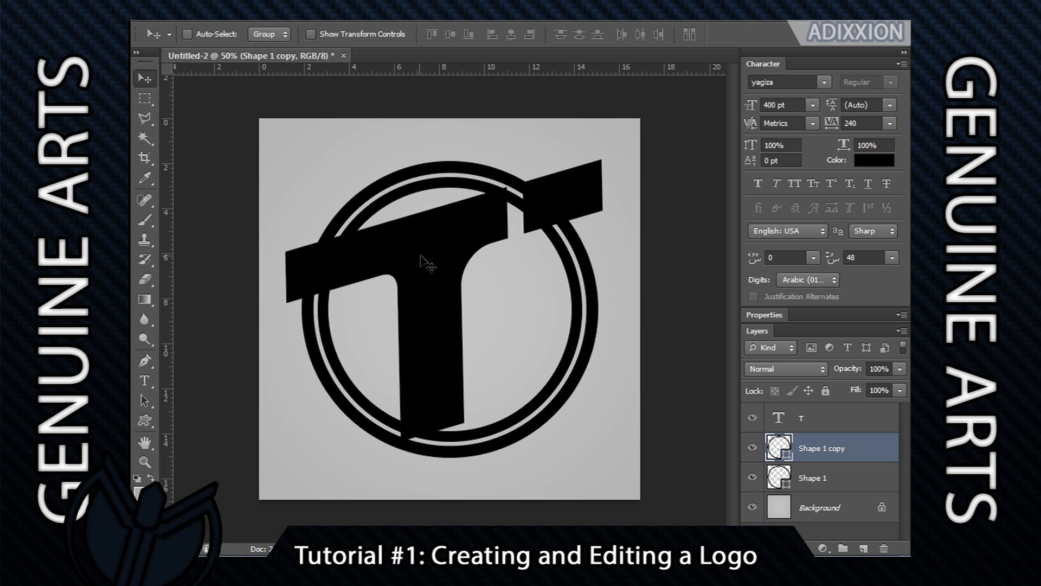
- Rasterize the T text layer
{"action": "left_click_drag", "start_coordinate": [422, 262], "coordinate": [422, 256]}
{"action": "left_click", "coordinate": [855, 480]}
{"action": "left_click", "coordinate": [857, 421]}
{"action": "right_click", "coordinate": [857, 421]}
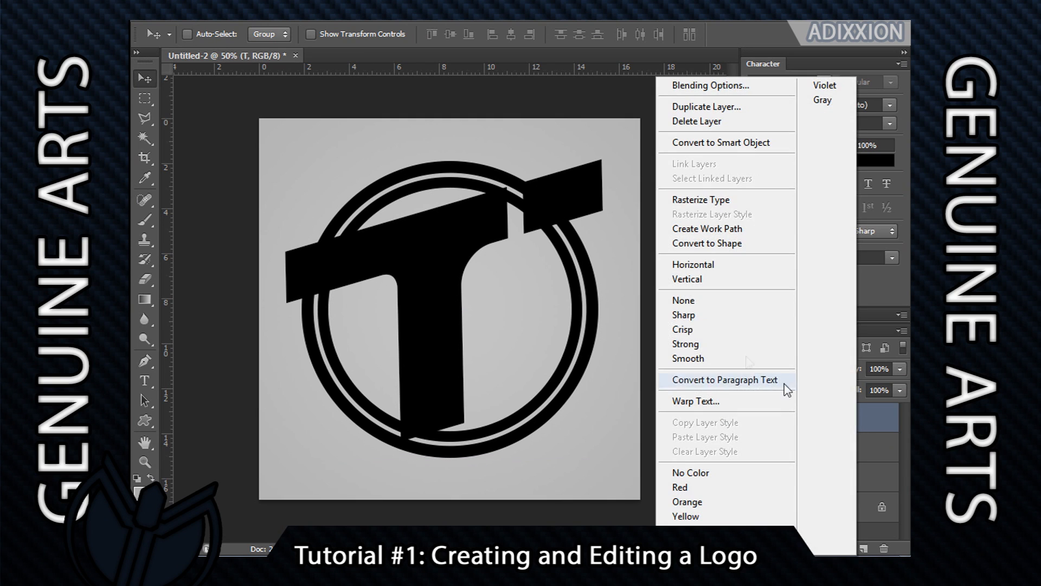
{"action": "left_click", "coordinate": [703, 200]}
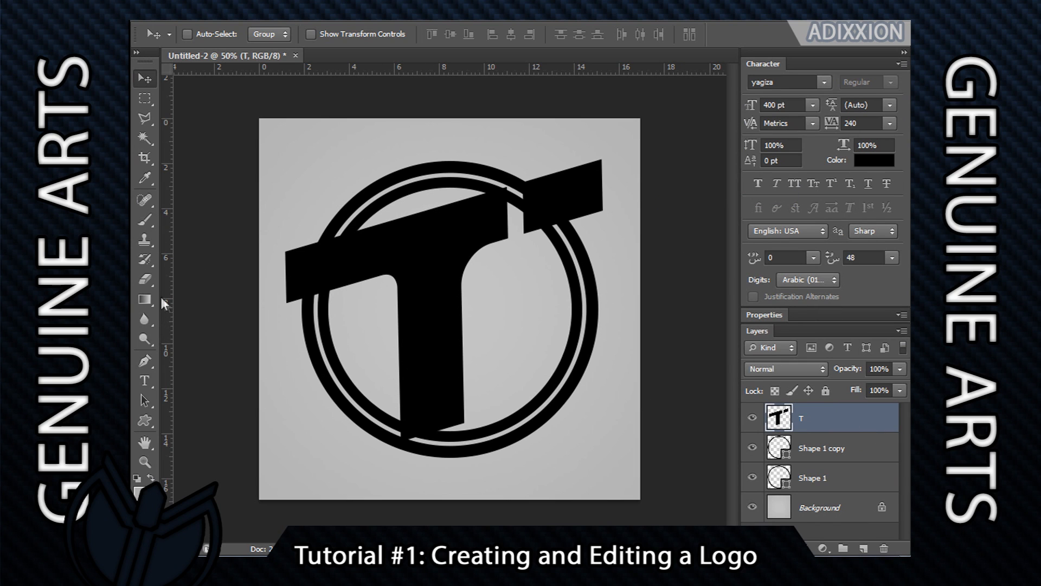
{"action": "left_click", "coordinate": [144, 278]}
{"action": "left_click_drag", "start_coordinate": [360, 320], "coordinate": [471, 332]}
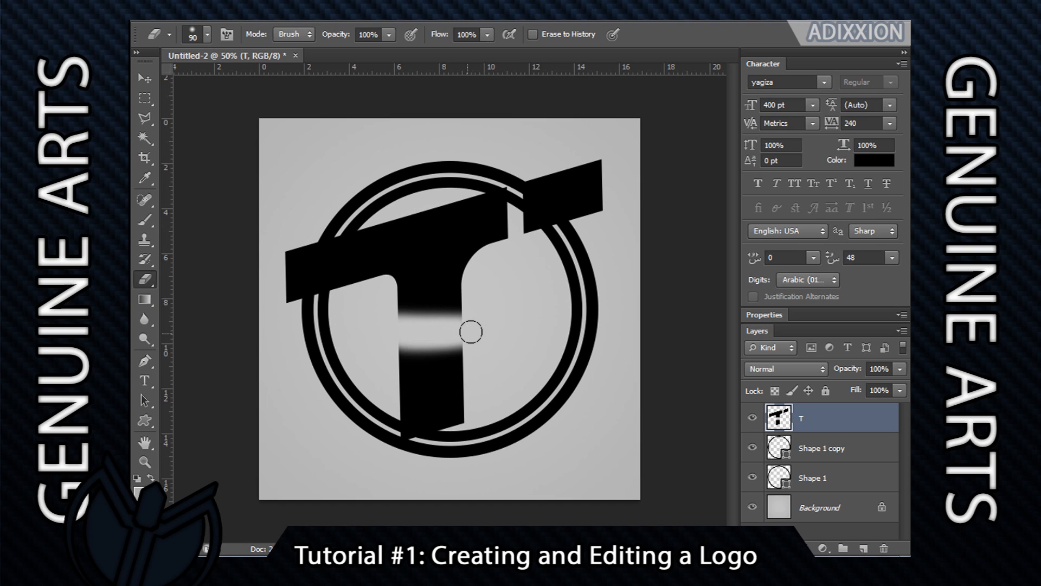
{"action": "key", "text": "ctrl+z"}
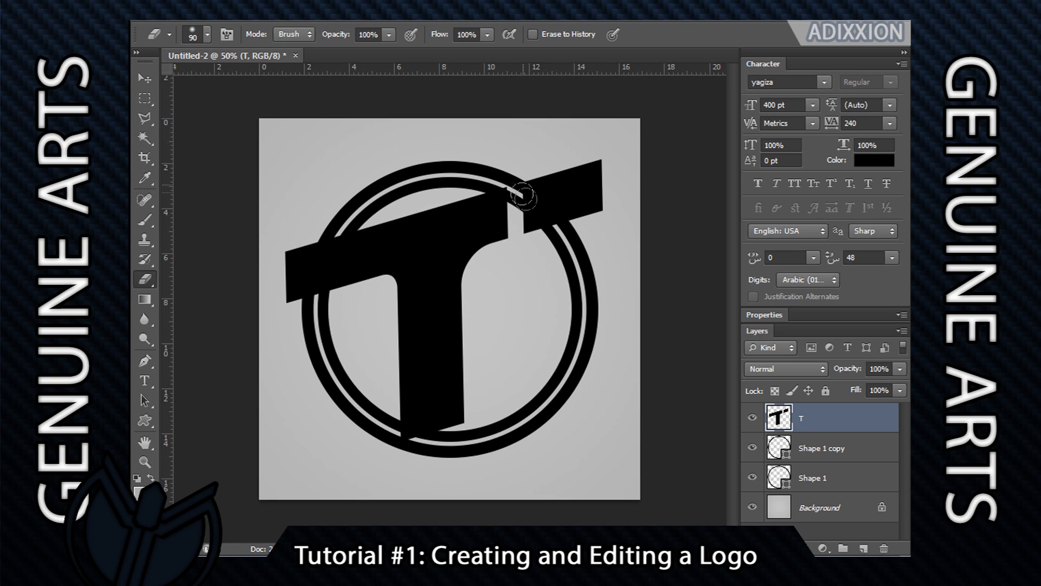
- Cut off the T stem's lower-left corner that covers the gap between the rings, using a Polygonal Lasso selection
{"action": "left_click", "coordinate": [144, 118]}
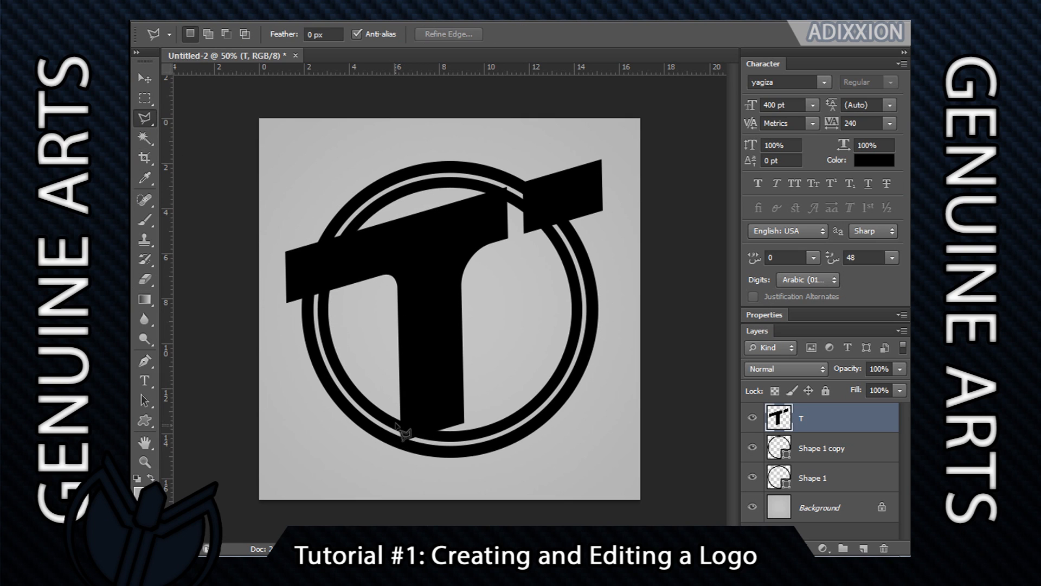
{"action": "left_click", "coordinate": [428, 437]}
{"action": "left_click", "coordinate": [426, 465]}
{"action": "left_click", "coordinate": [370, 455]}
{"action": "left_click", "coordinate": [398, 428]}
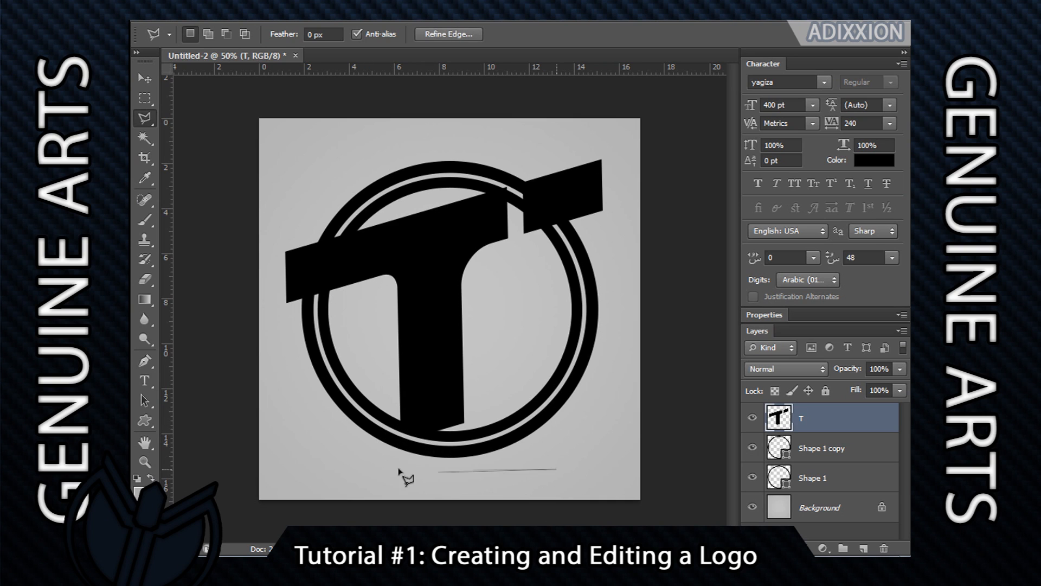
- Select the T arm's upper-right tip between the rings with the Polygonal Lasso, delete it and deselect
{"action": "left_click", "coordinate": [538, 441]}
{"action": "double_click", "coordinate": [593, 407]}
{"action": "left_click", "coordinate": [440, 222]}
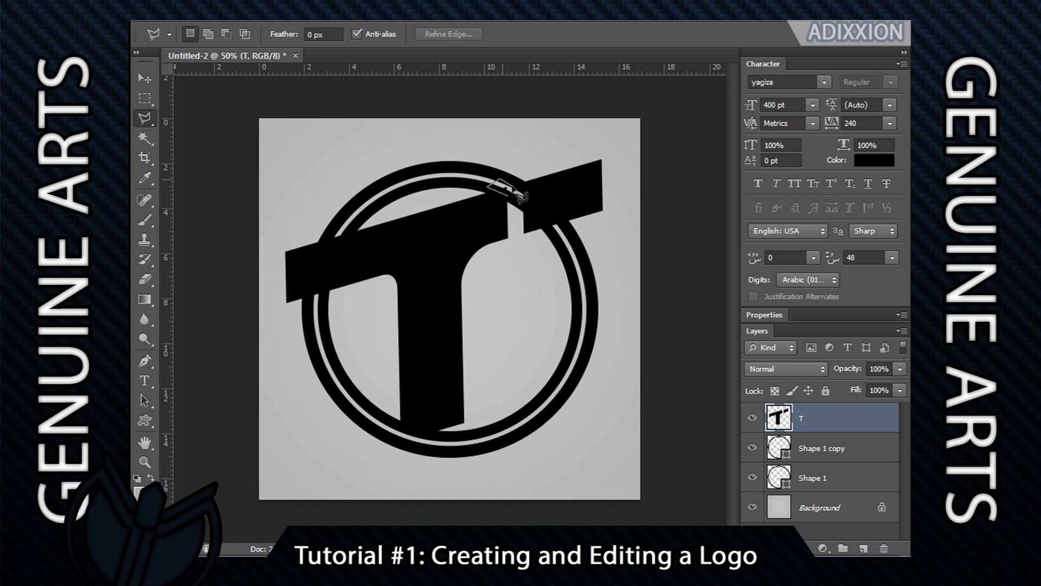
{"action": "left_click", "coordinate": [509, 201]}
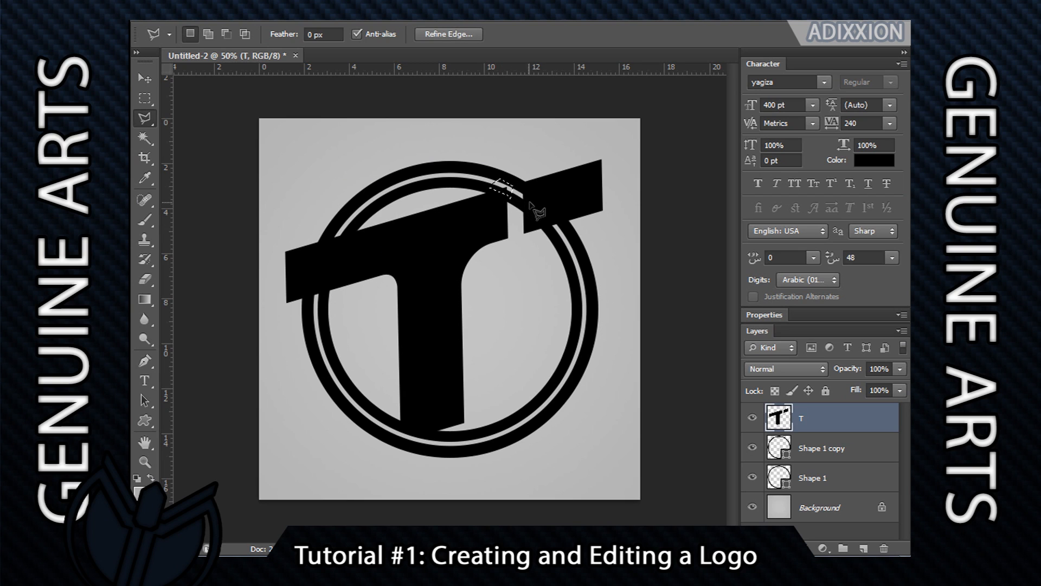
{"action": "key", "text": "ctrl+d"}
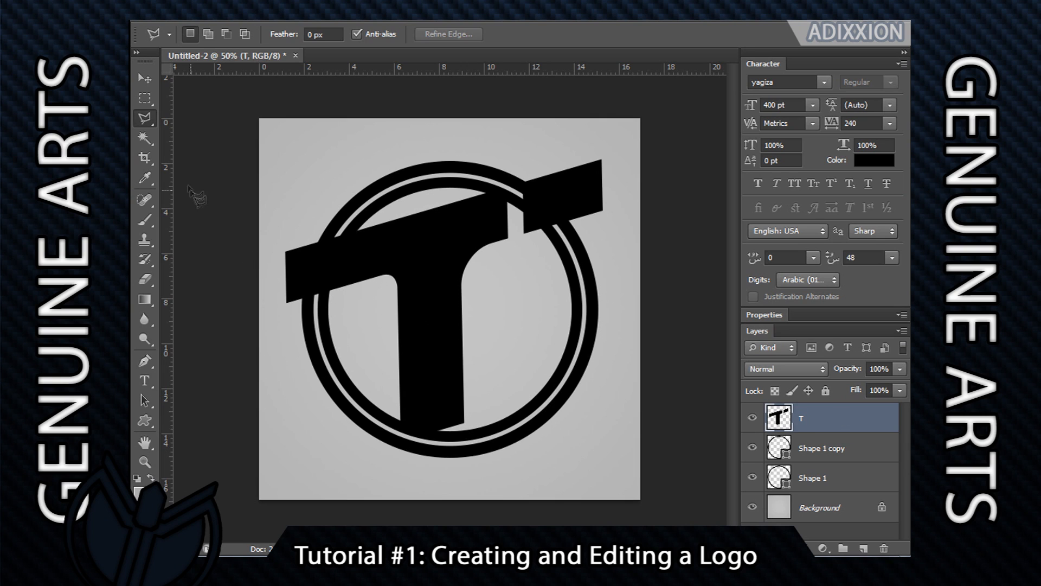
- Duplicate the T layer and place the copy 1.49 cm directly below the original
{"action": "left_click", "coordinate": [143, 79]}
{"action": "left_click_drag", "start_coordinate": [408, 268], "coordinate": [413, 313]}
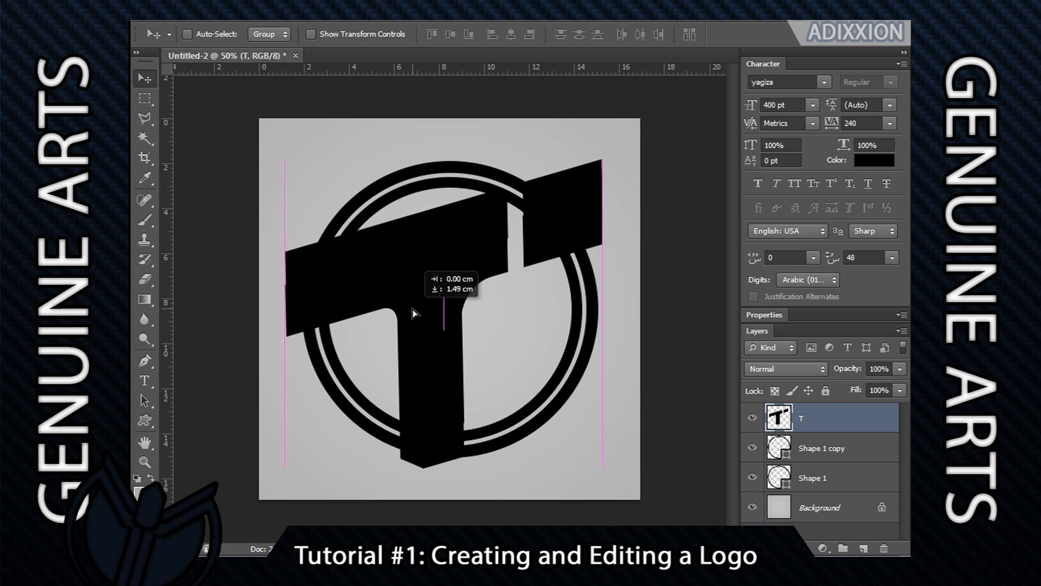
{"action": "key", "text": "ctrl+j"}
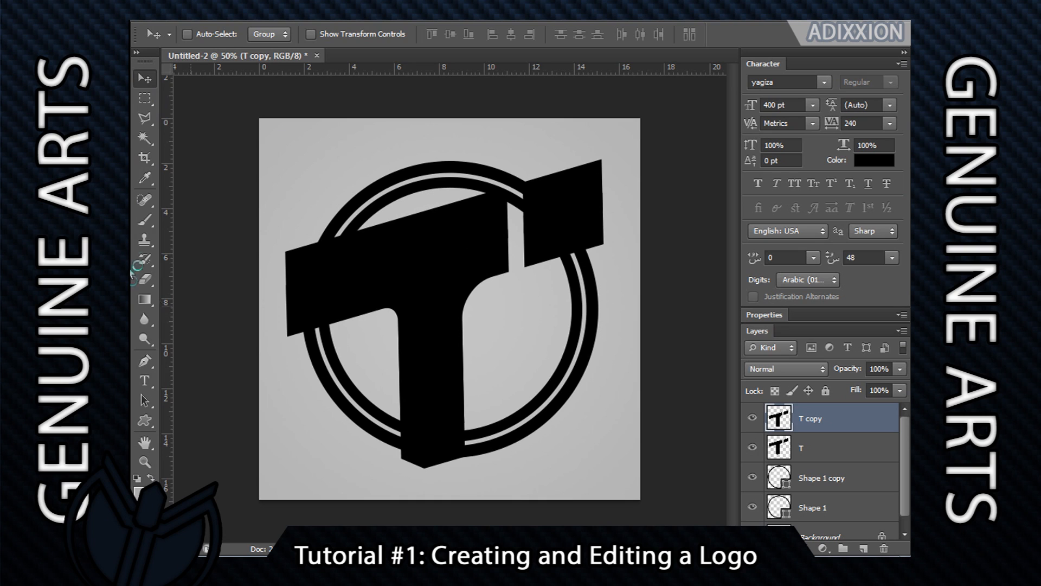
- On the T copy layer, select the lower stem end inside the rings with the Polygonal Lasso, delete everything outside it and deselect
{"action": "left_click", "coordinate": [158, 124]}
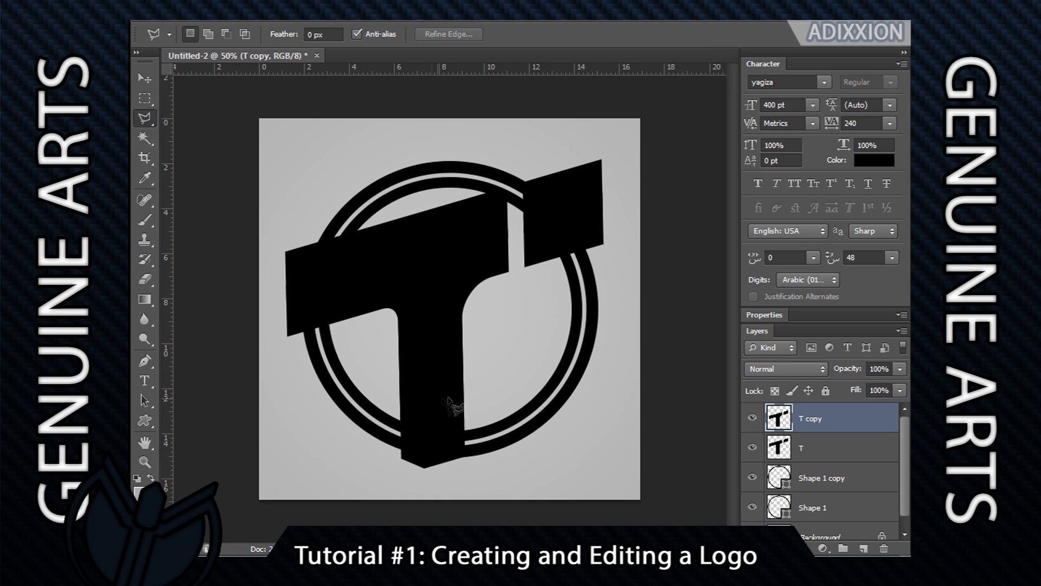
{"action": "left_click", "coordinate": [400, 428]}
{"action": "left_click", "coordinate": [469, 436]}
{"action": "left_click", "coordinate": [476, 393]}
{"action": "left_click", "coordinate": [386, 383]}
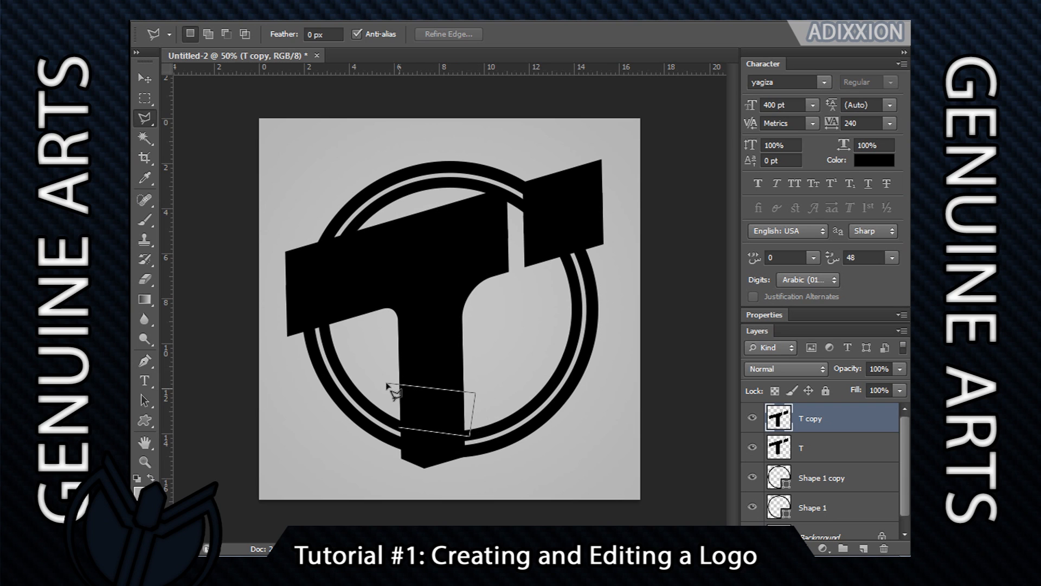
{"action": "left_click", "coordinate": [402, 430]}
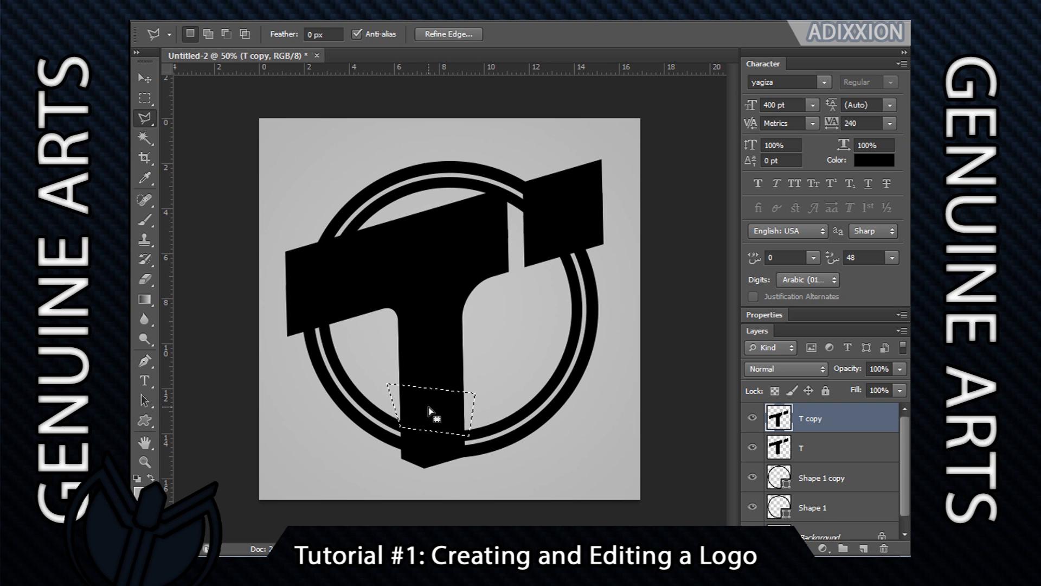
{"action": "right_click", "coordinate": [428, 407]}
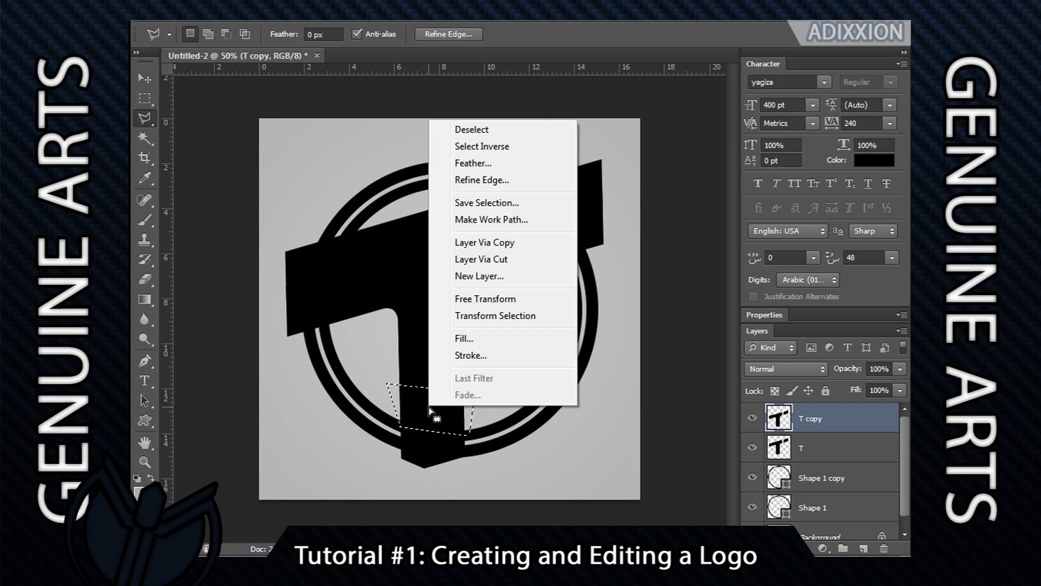
{"action": "left_click", "coordinate": [481, 146]}
{"action": "key", "text": "Delete"}
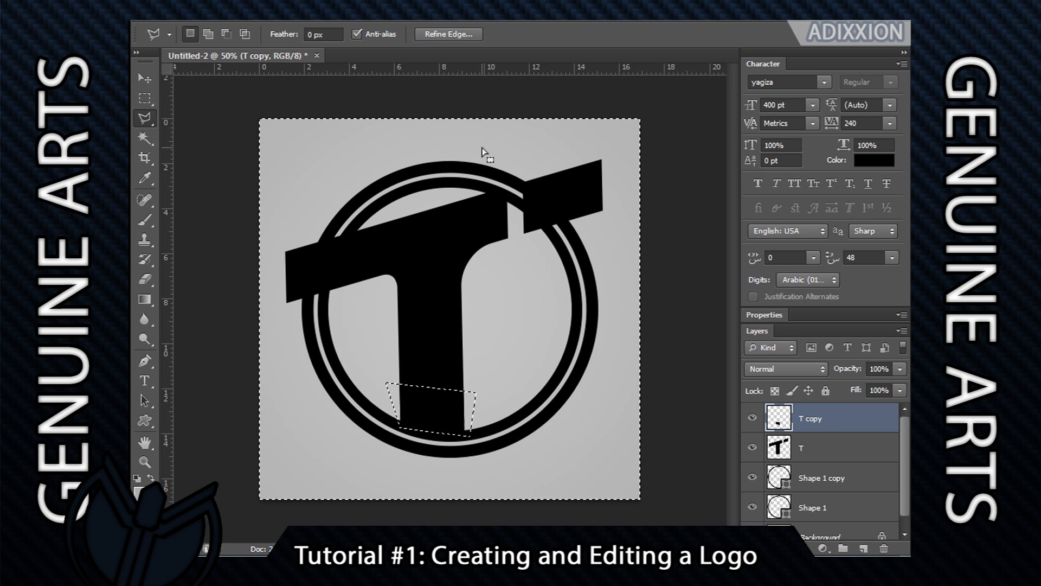
{"action": "left_click", "coordinate": [238, 433]}
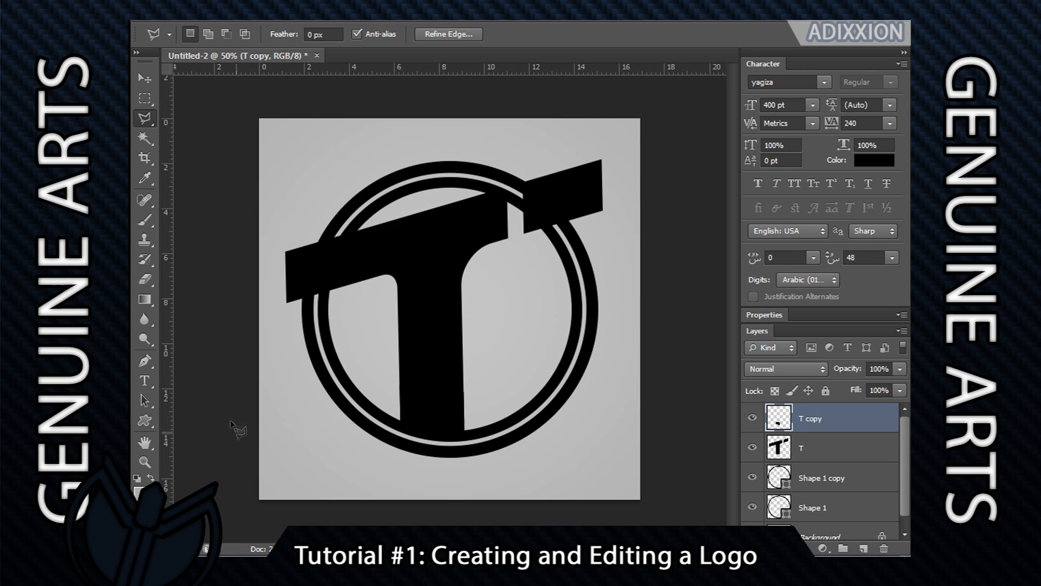
{"action": "double_click", "coordinate": [224, 374]}
{"action": "left_click", "coordinate": [458, 231]}
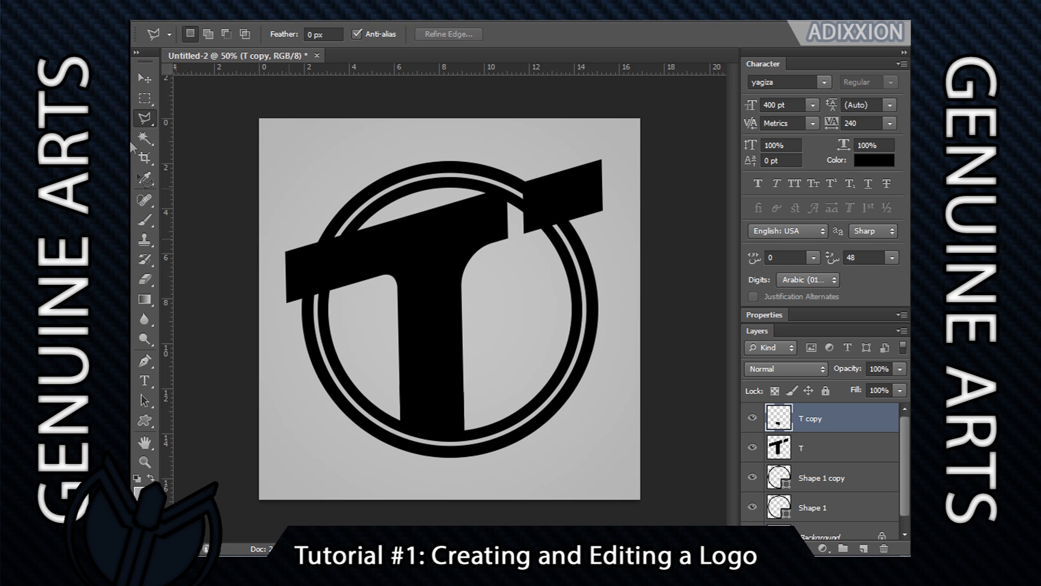
- Select the T copy, T, Shape 1 copy and Shape 1 layers, scale them down together and position them in the canvas's upper half
{"action": "left_click", "coordinate": [148, 78]}
{"action": "left_click", "coordinate": [815, 449], "text": "shift"}
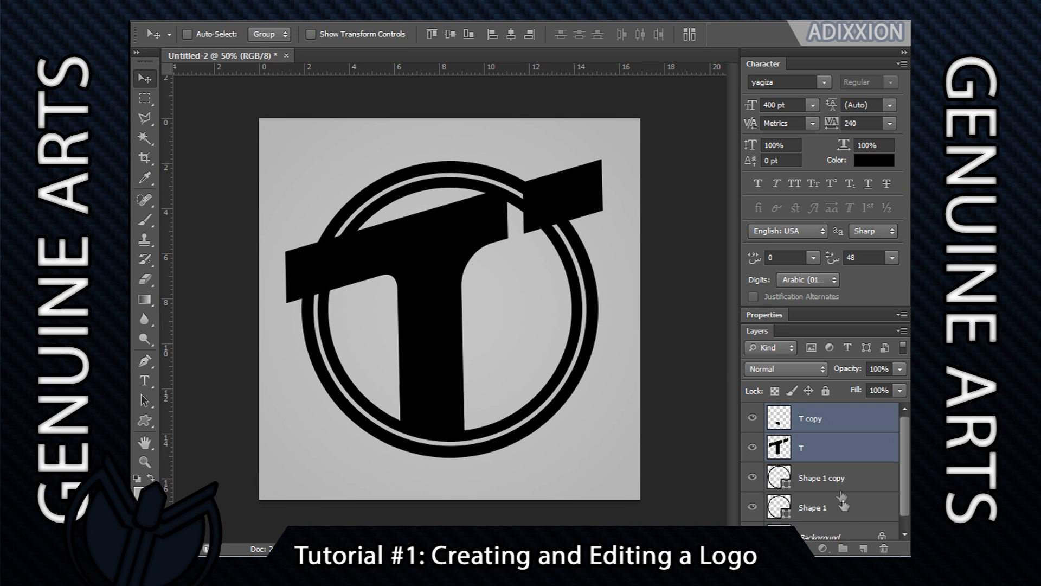
{"action": "left_click", "coordinate": [813, 507], "text": "shift"}
{"action": "key", "text": "ctrl+t"}
{"action": "left_click_drag", "start_coordinate": [297, 448], "coordinate": [357, 399]}
{"action": "left_click_drag", "start_coordinate": [480, 332], "coordinate": [487, 355]}
{"action": "key", "text": "v"}
{"action": "left_click", "coordinate": [435, 226]}
{"action": "mouse_move", "coordinate": [484, 318]}
{"action": "left_mouse_down"}
{"action": "mouse_move", "coordinate": [470, 318]}
{"action": "mouse_move", "coordinate": [486, 314]}
{"action": "mouse_move", "coordinate": [477, 309]}
{"action": "mouse_move", "coordinate": [481, 318]}
{"action": "left_mouse_up"}
- Align the four selected layers to the canvas's horizontal center and deselect the canvas
{"action": "key", "text": "ctrl+a"}
{"action": "left_click", "coordinate": [509, 34]}
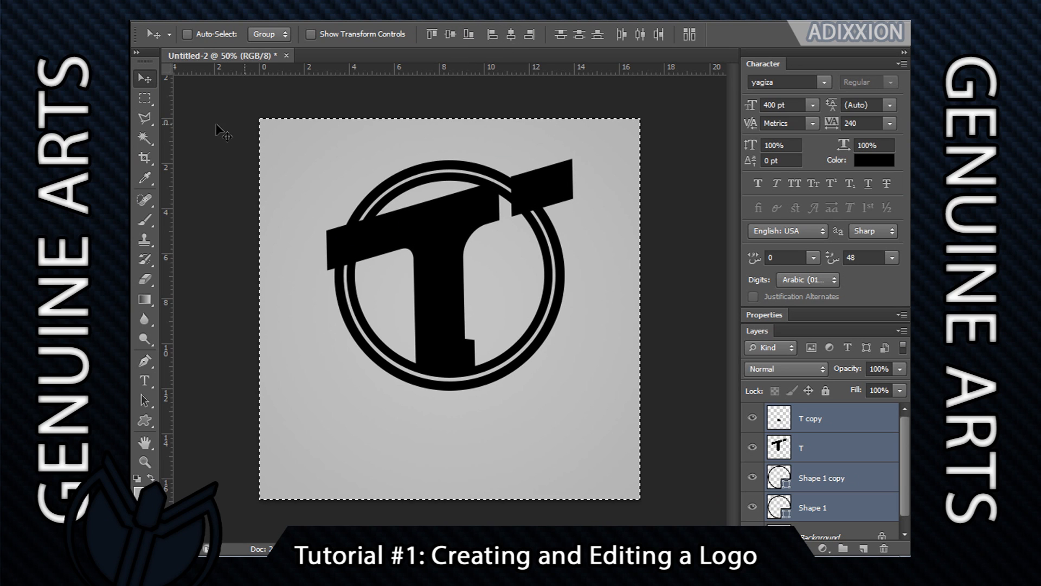
{"action": "left_click", "coordinate": [142, 96]}
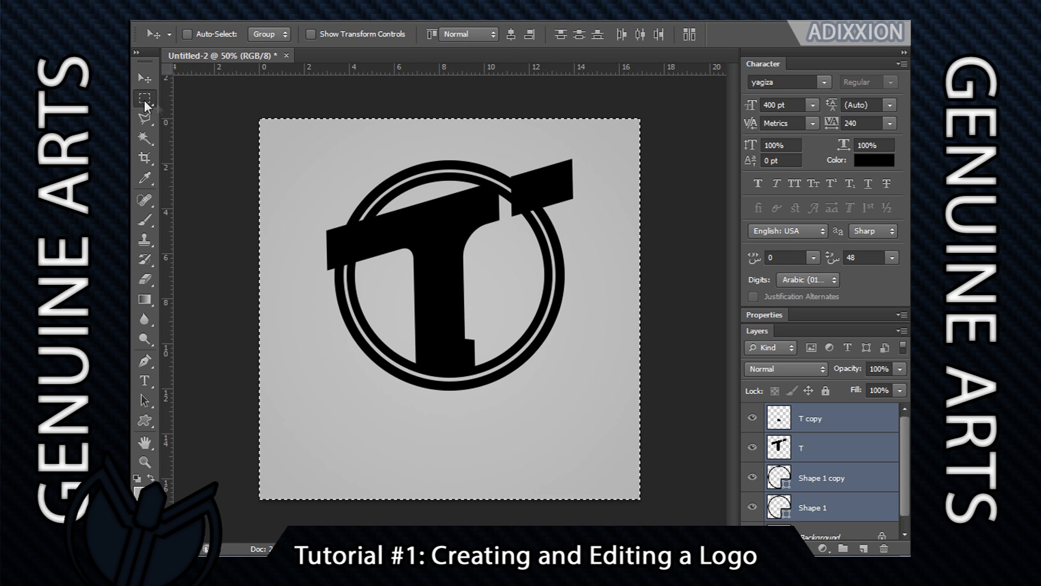
{"action": "left_click", "coordinate": [190, 107]}
{"action": "left_click", "coordinate": [145, 79]}
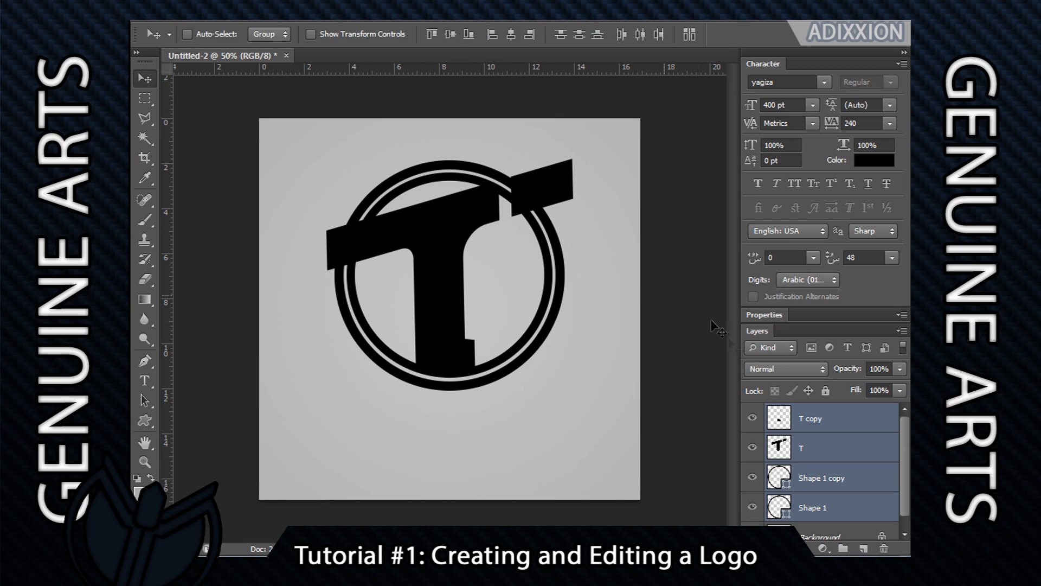
- Nudge the T copy layer left until its piece lines up with the T stem's edge
{"action": "left_click", "coordinate": [819, 418]}
{"action": "key", "text": "Left"}
{"action": "key", "text": "Left"}
{"action": "key", "text": "Left"}
{"action": "key", "text": "Left"}
{"action": "key", "text": "Left"}
{"action": "key", "text": "Left"}
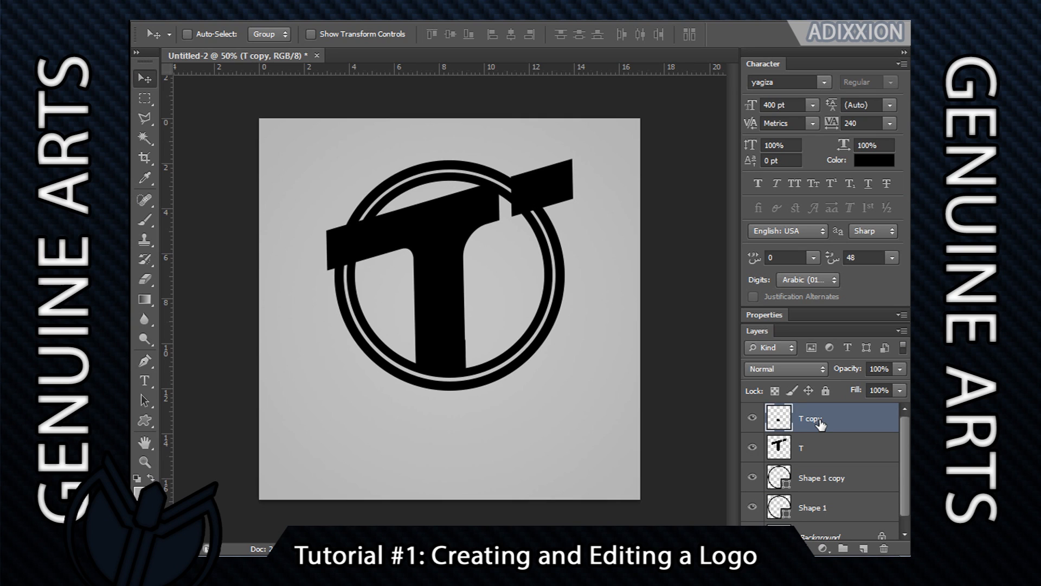
- Select the T copy, T, Shape 1 copy and Shape 1 layers and merge them into one layer
{"action": "left_click", "coordinate": [815, 448], "text": "shift"}
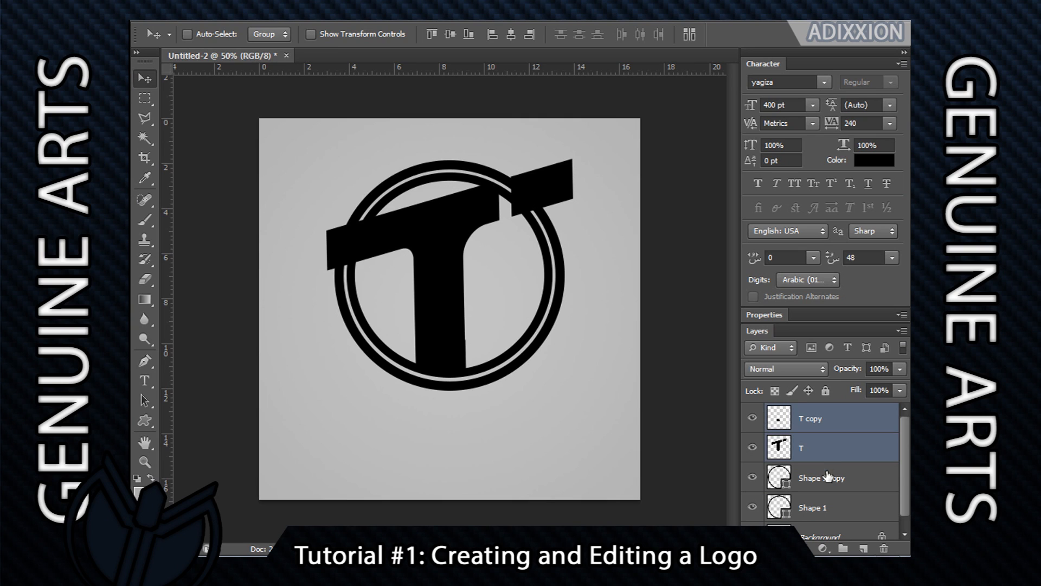
{"action": "left_click", "coordinate": [830, 477], "text": "shift"}
{"action": "left_click", "coordinate": [855, 506], "text": "shift"}
{"action": "right_click", "coordinate": [855, 506]}
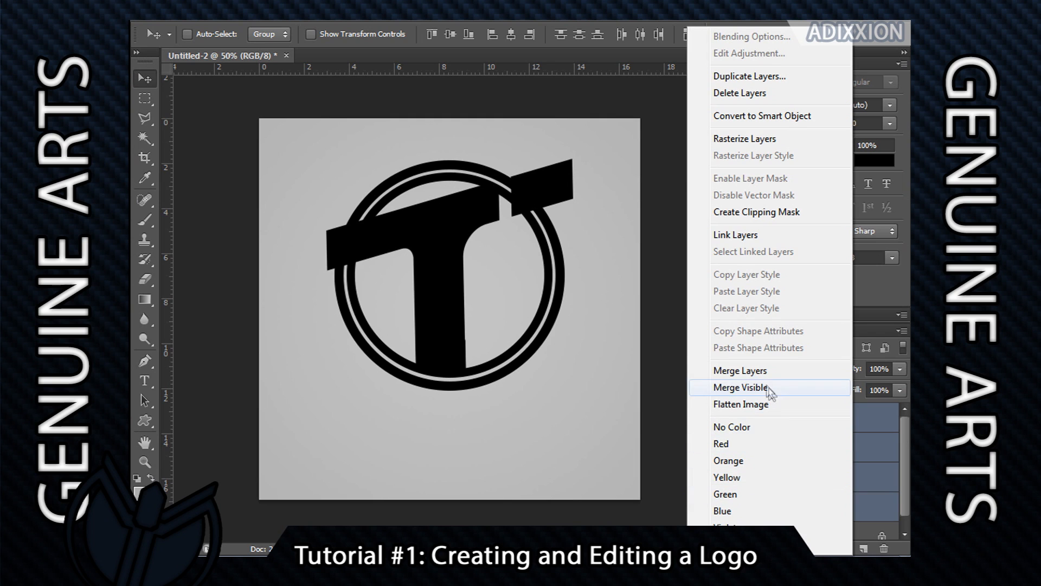
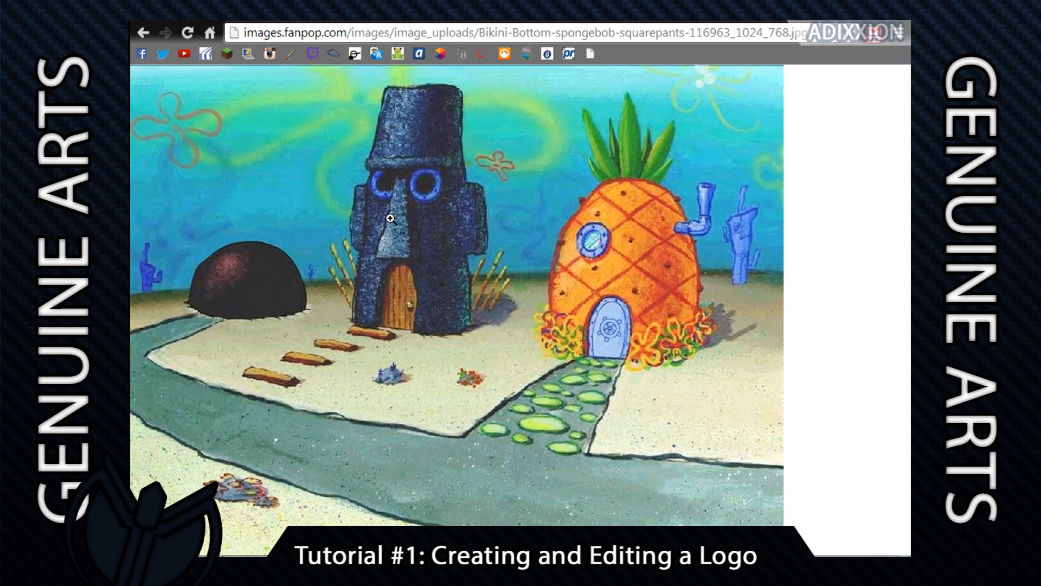
- Copy the Bikini Bottom picture from the browser, switch to Photoshop and paste it as a layer directly above T copy
{"action": "left_click", "coordinate": [477, 283]}
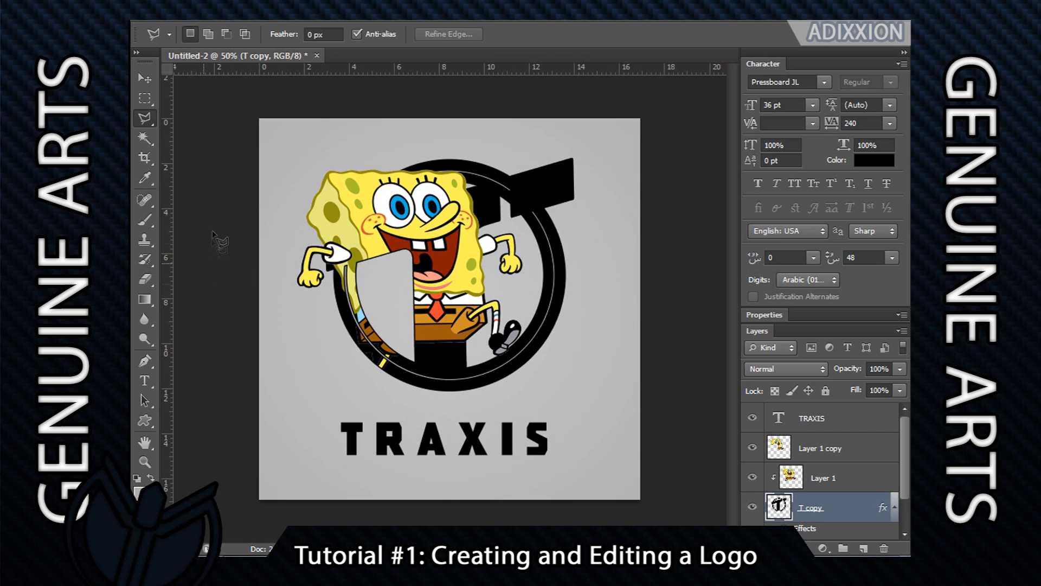
{"action": "left_click", "coordinate": [144, 78]}
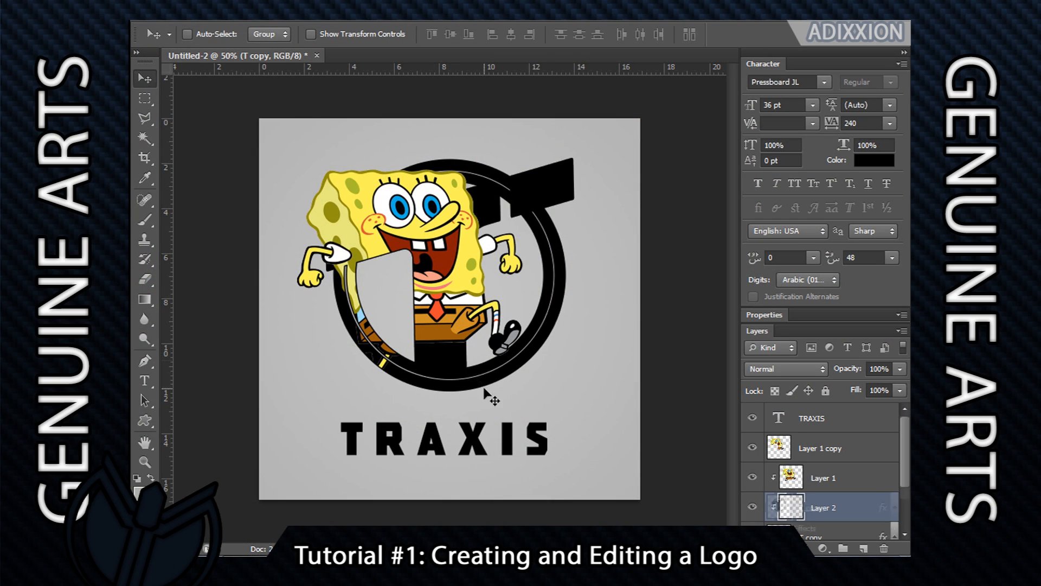
{"action": "key", "text": "ctrl+v"}
{"action": "left_click_drag", "start_coordinate": [509, 286], "coordinate": [496, 284]}
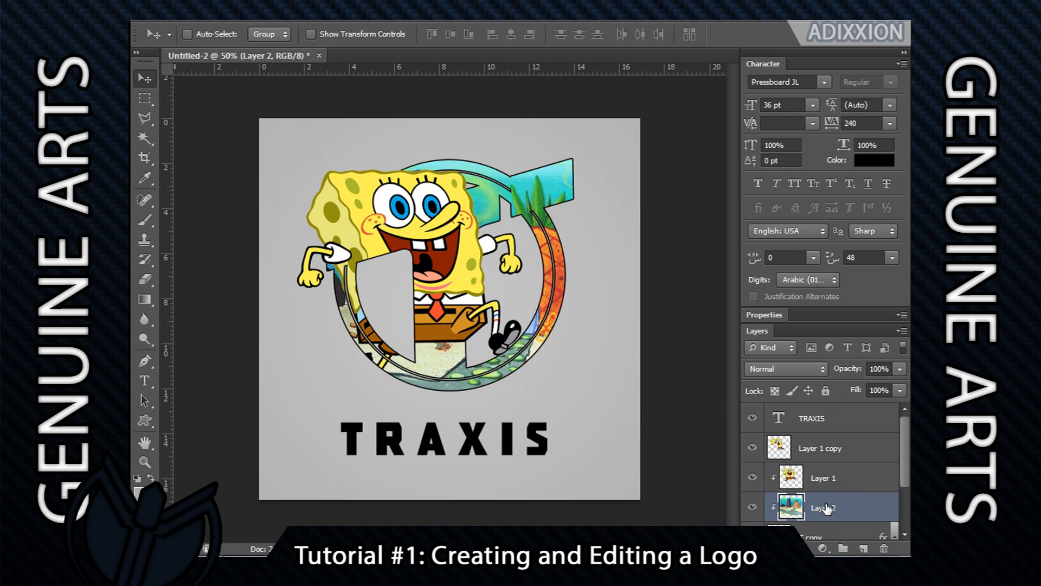
- Move Layer 2 above Layer 1 copy, enlarge it to about 139.7% and place it at X 371, Y 493.5 so it fills the canvas
{"action": "left_click_drag", "start_coordinate": [823, 499], "coordinate": [817, 433]}
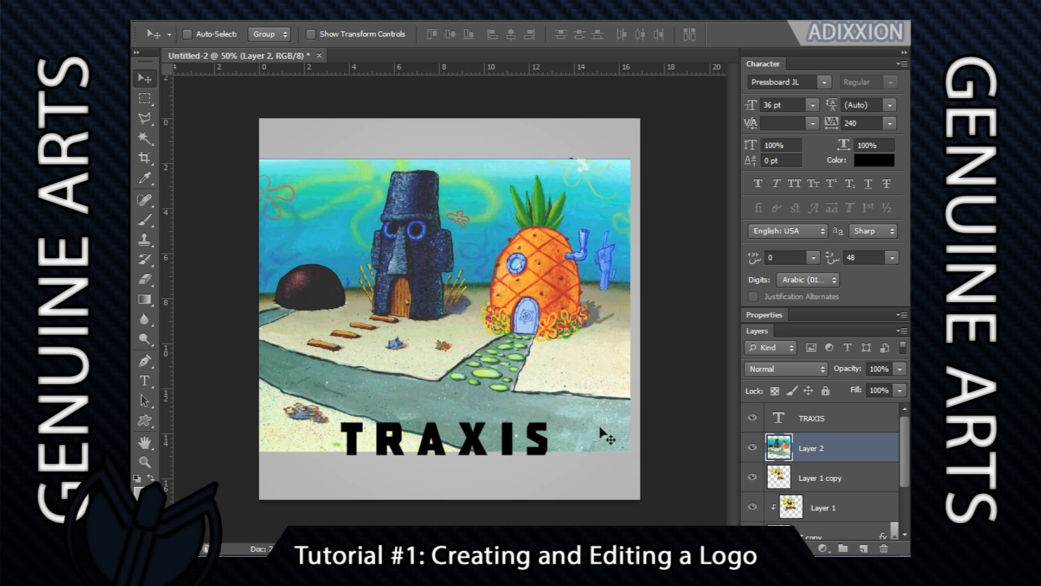
{"action": "left_click_drag", "start_coordinate": [518, 333], "coordinate": [461, 294]}
{"action": "key", "text": "ctrl+t"}
{"action": "left_click_drag", "start_coordinate": [575, 426], "coordinate": [698, 518]}
{"action": "left_click_drag", "start_coordinate": [563, 440], "coordinate": [485, 415]}
{"action": "left_click_drag", "start_coordinate": [623, 492], "coordinate": [651, 511]}
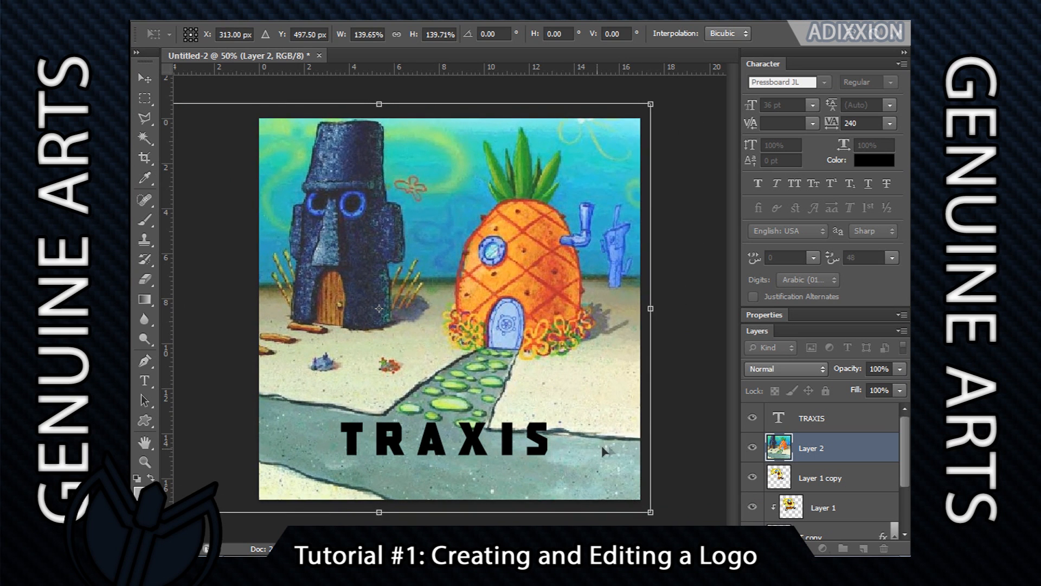
{"action": "left_click_drag", "start_coordinate": [347, 385], "coordinate": [370, 384]}
{"action": "left_click", "coordinate": [144, 78]}
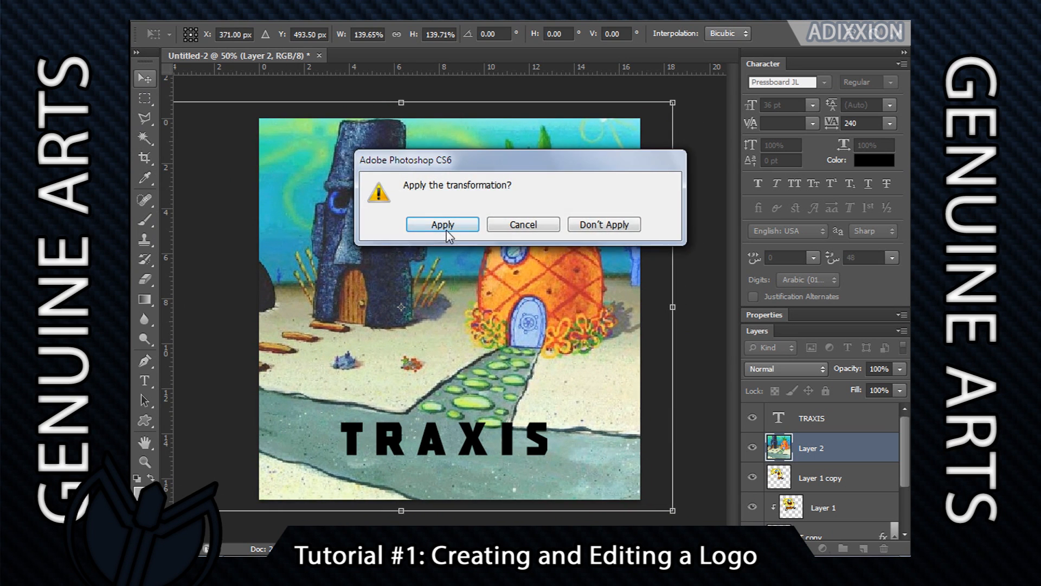
{"action": "left_click", "coordinate": [451, 225]}
- Release Layer 2 from the clipping mask, move it beneath the T copy layer and collapse T copy's effects list
{"action": "left_click_drag", "start_coordinate": [855, 447], "coordinate": [838, 510]}
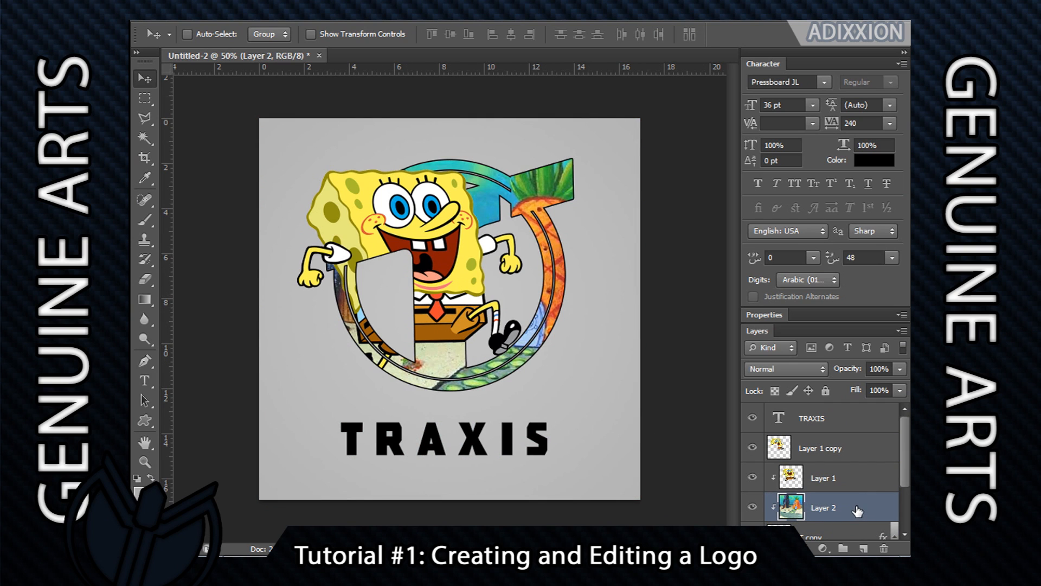
{"action": "left_click_drag", "start_coordinate": [857, 518], "coordinate": [845, 469]}
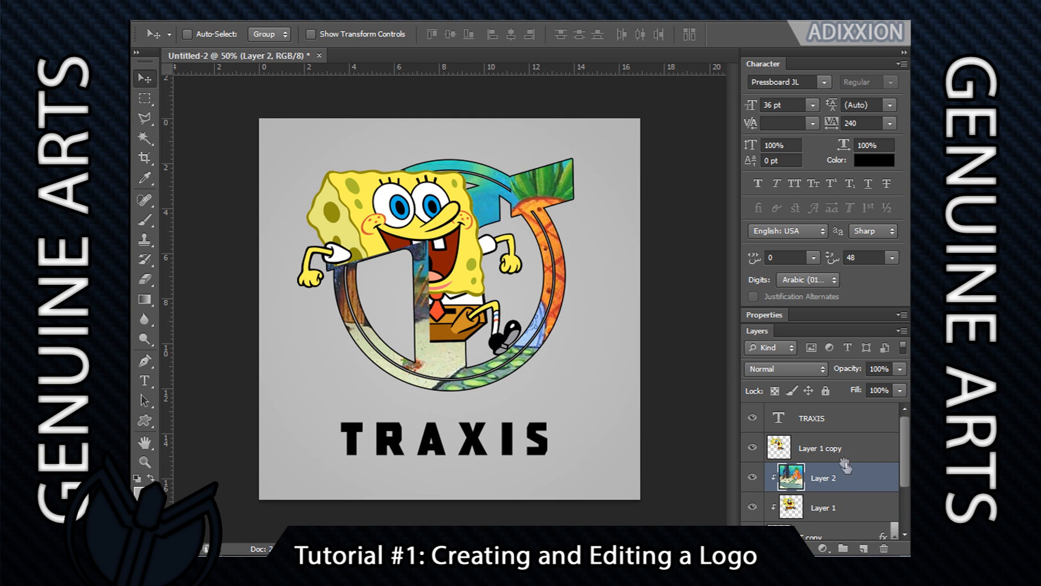
{"action": "left_click", "coordinate": [831, 487], "text": "alt"}
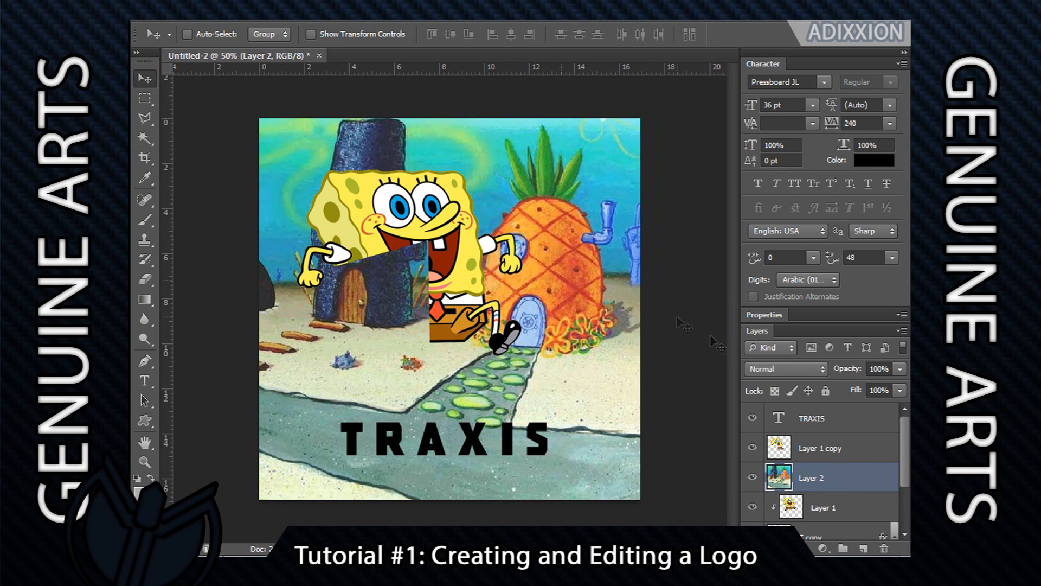
{"action": "scroll", "coordinate": [833, 473], "scroll_direction": "down", "scroll_amount": 2}
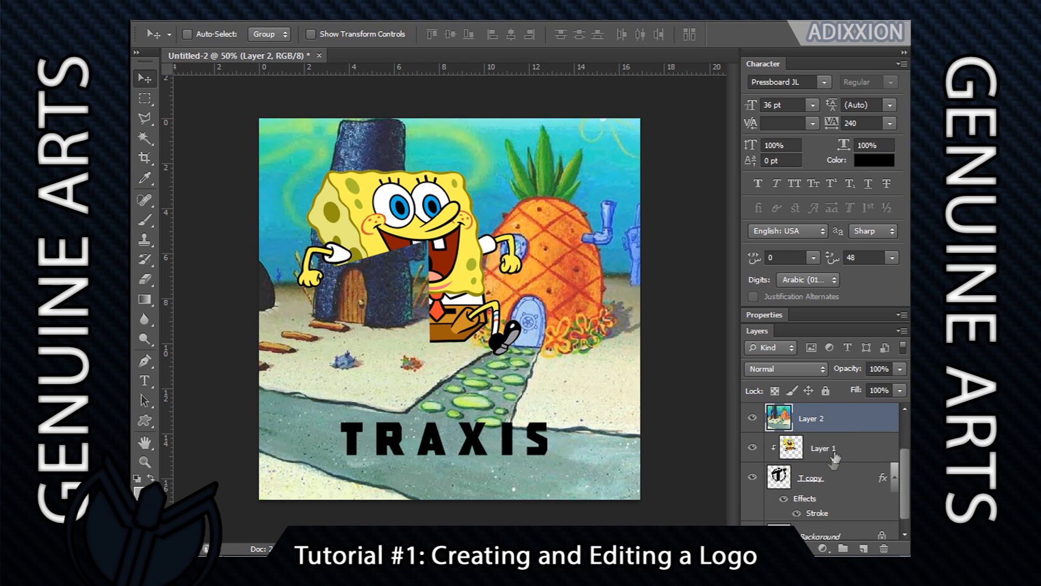
{"action": "left_click_drag", "start_coordinate": [844, 430], "coordinate": [871, 502]}
{"action": "left_click", "coordinate": [893, 450]}
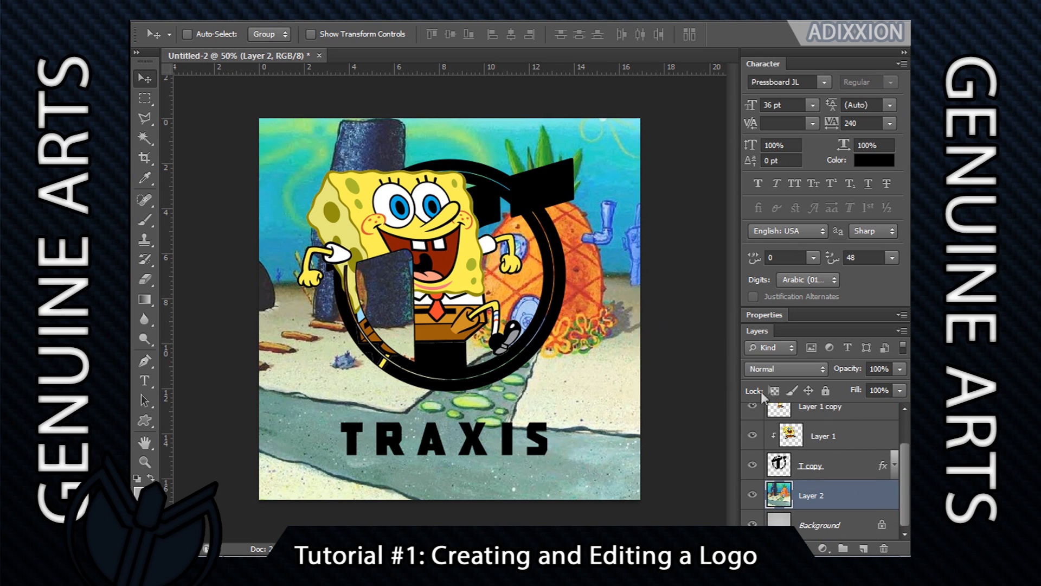
- Try softening Layer 2 with a Gaussian Blur of about 3.5 pixels radius
{"action": "left_click", "coordinate": [374, 22]}
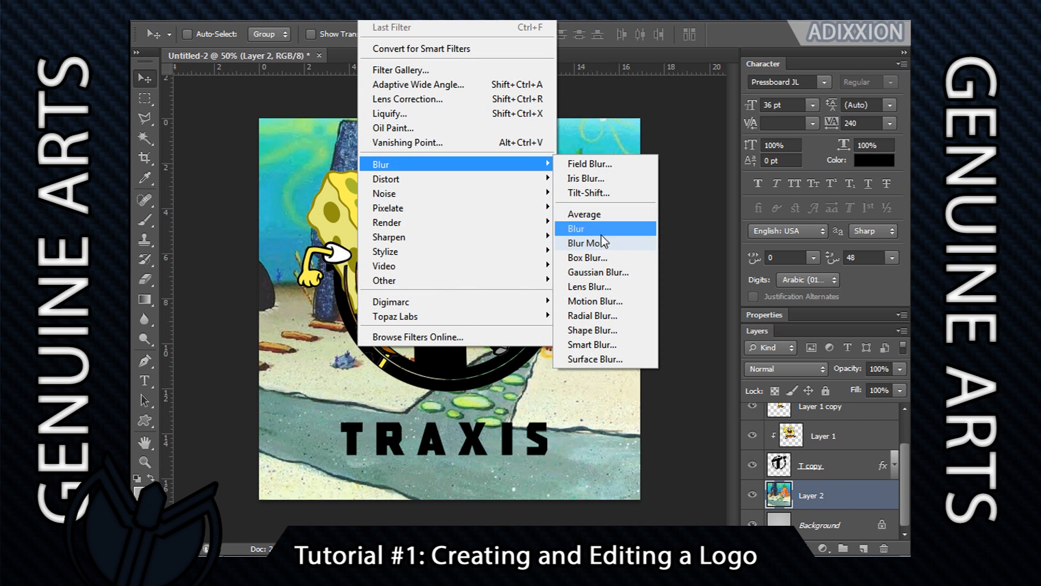
{"action": "left_click", "coordinate": [602, 271]}
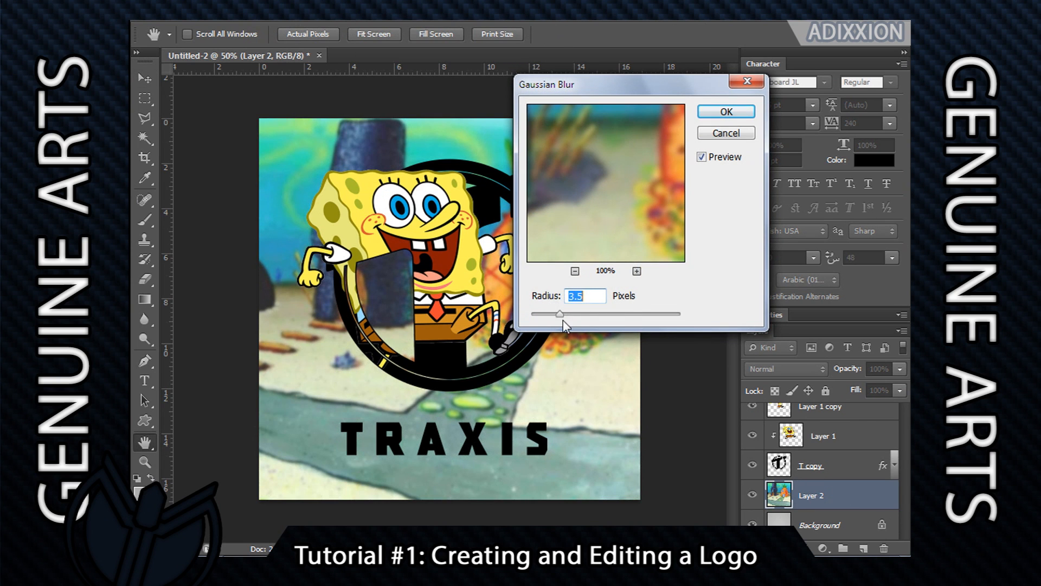
{"action": "left_click_drag", "start_coordinate": [559, 314], "coordinate": [563, 315]}
{"action": "left_click", "coordinate": [715, 114]}
- Try lowering Layer 2's opacity to 75%, and undo both the opacity change and the blur
{"action": "left_click", "coordinate": [900, 368]}
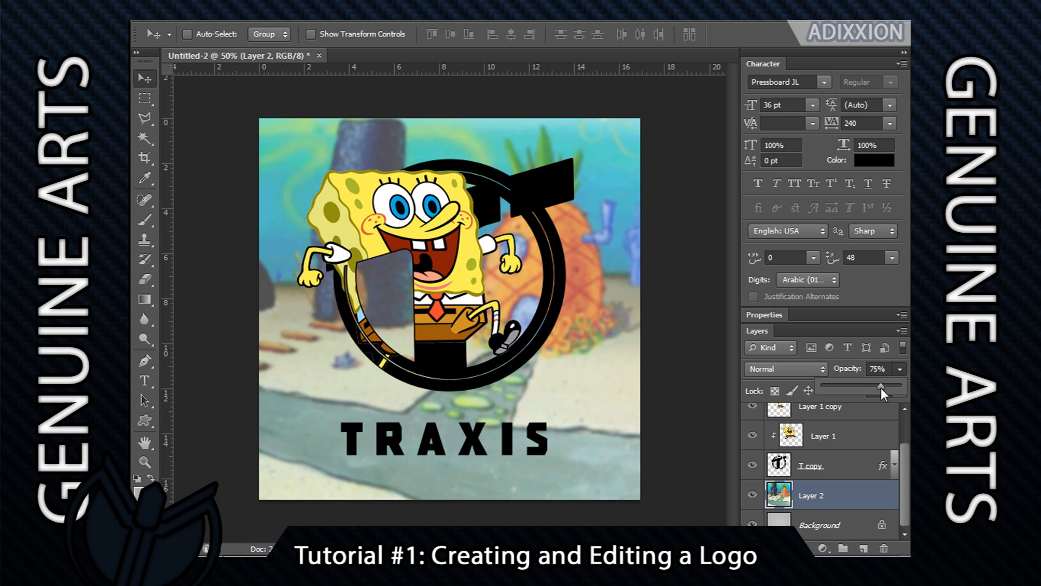
{"action": "left_click", "coordinate": [857, 458]}
{"action": "scroll", "coordinate": [842, 434], "scroll_direction": "up", "scroll_amount": 1}
{"action": "scroll", "coordinate": [842, 434], "scroll_direction": "down", "scroll_amount": 1}
{"action": "left_click", "coordinate": [839, 494]}
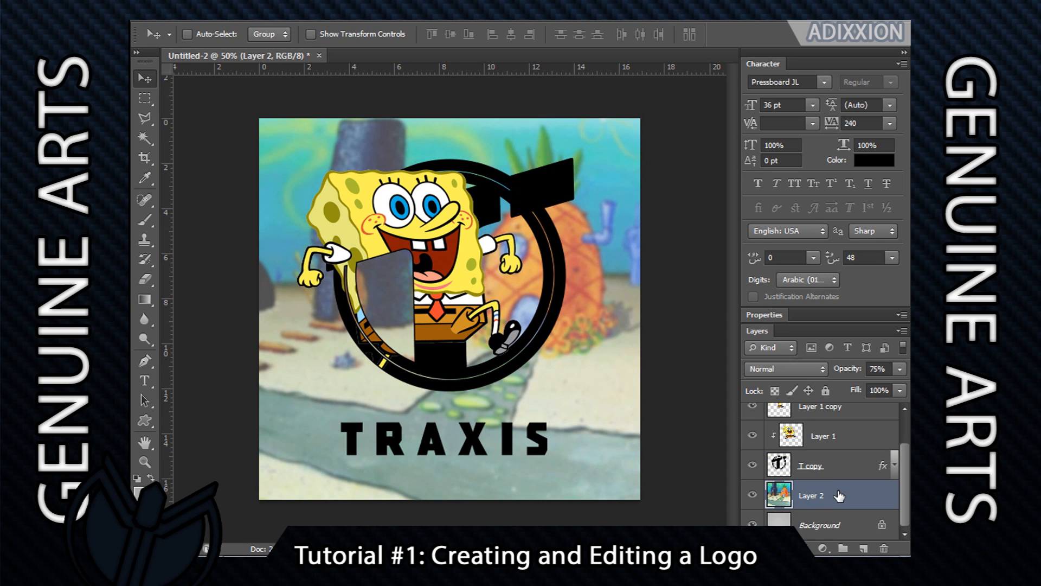
{"action": "key", "text": "0"}
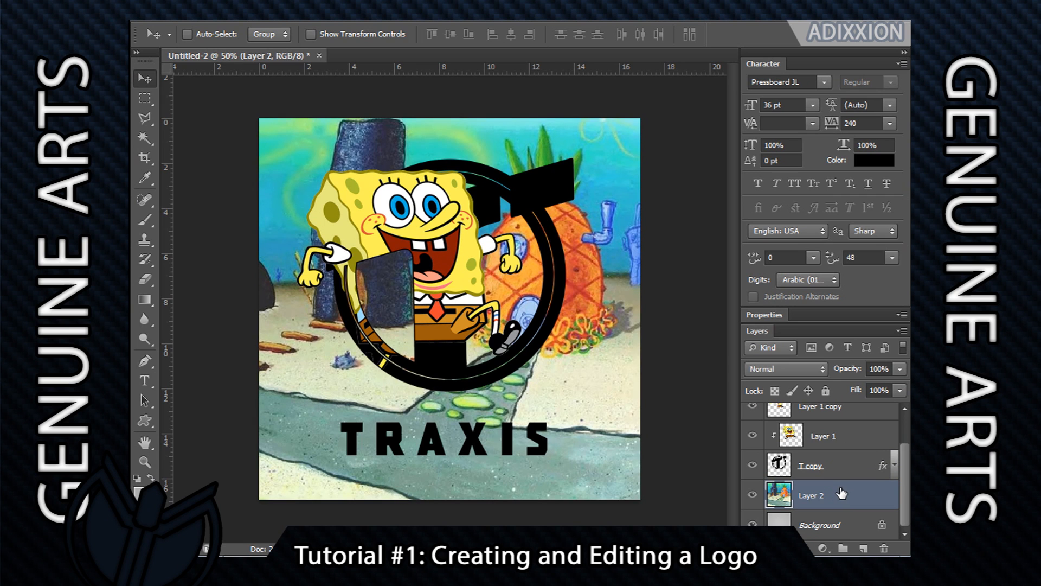
- Duplicate Layer 2 to a clipped layer directly above T copy, and apply the last Gaussian Blur again to the original Layer 2
{"action": "left_click_drag", "start_coordinate": [844, 497], "coordinate": [840, 446]}
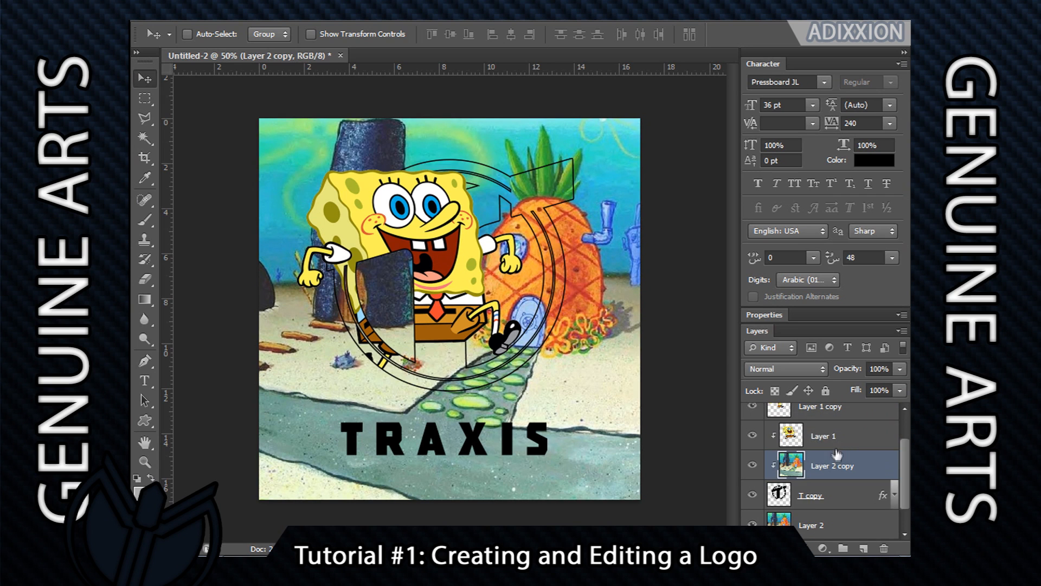
{"action": "left_click", "coordinate": [852, 532]}
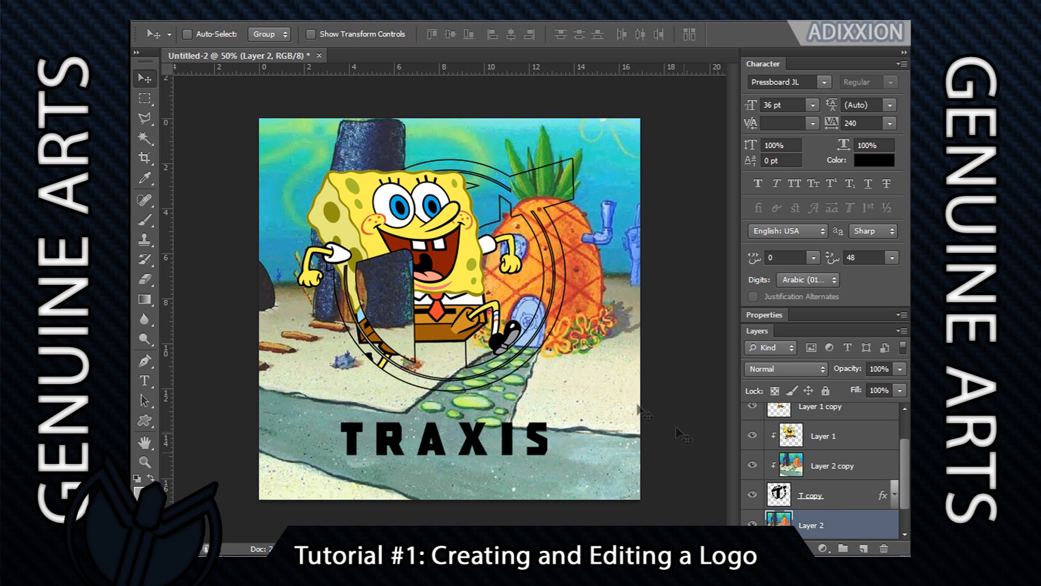
{"action": "left_click", "coordinate": [356, 23]}
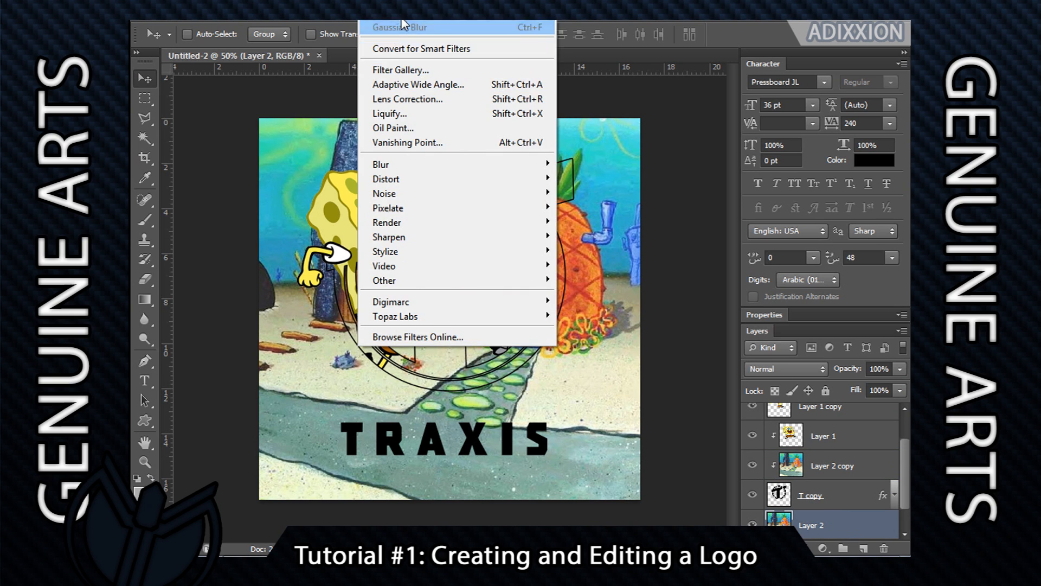
{"action": "left_click", "coordinate": [386, 32]}
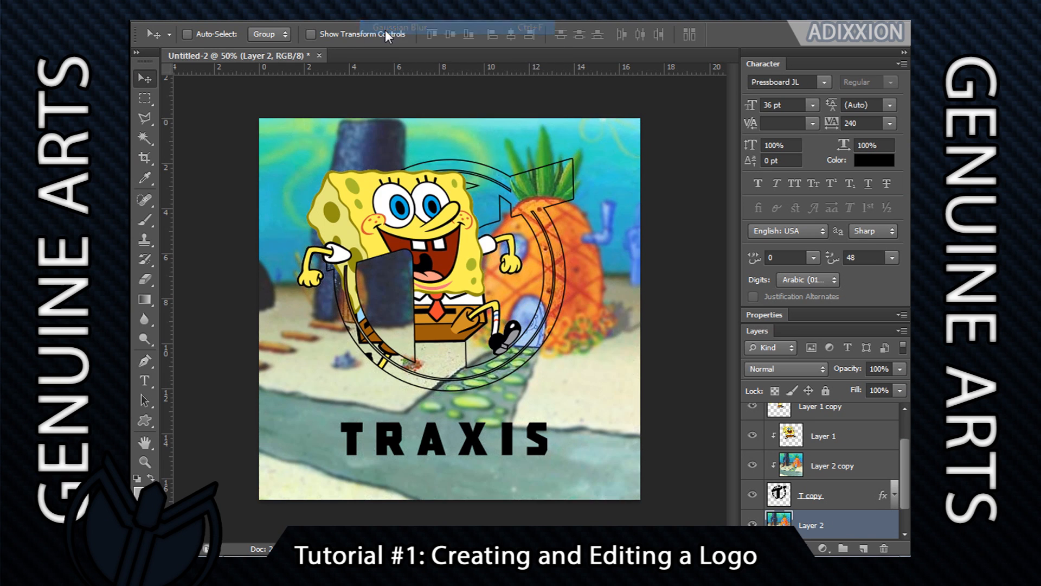
- Lower the opacity of the blurred background Layer 2 to 40%
{"action": "left_click", "coordinate": [898, 369]}
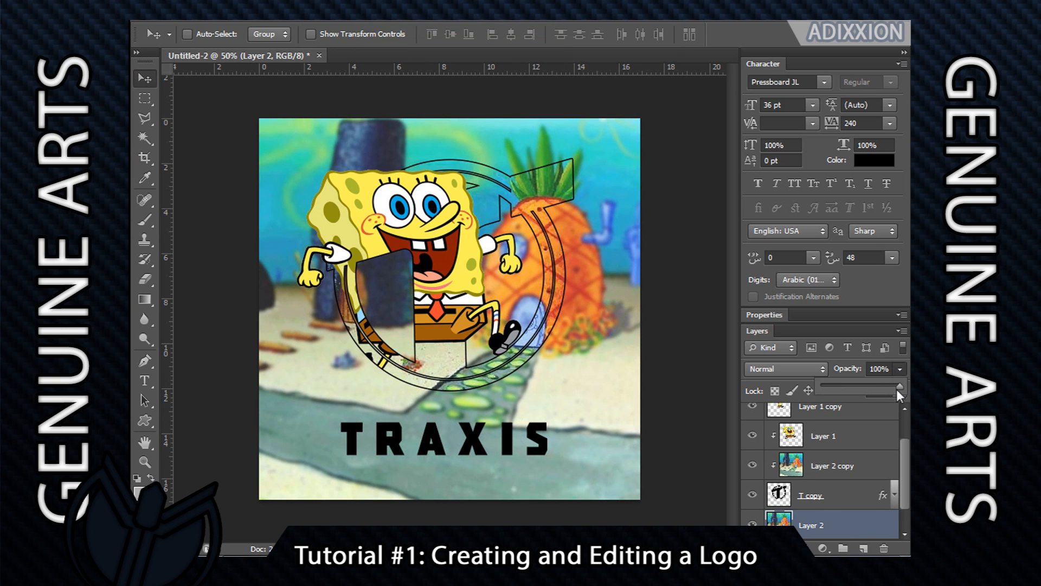
{"action": "left_click_drag", "start_coordinate": [867, 389], "coordinate": [858, 387]}
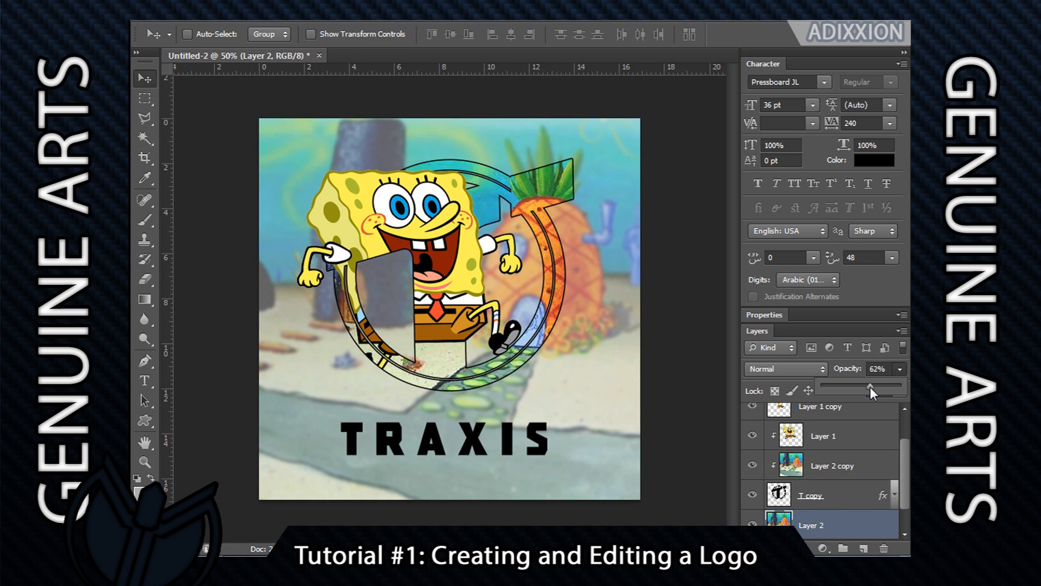
{"action": "left_click_drag", "start_coordinate": [868, 388], "coordinate": [868, 389]}
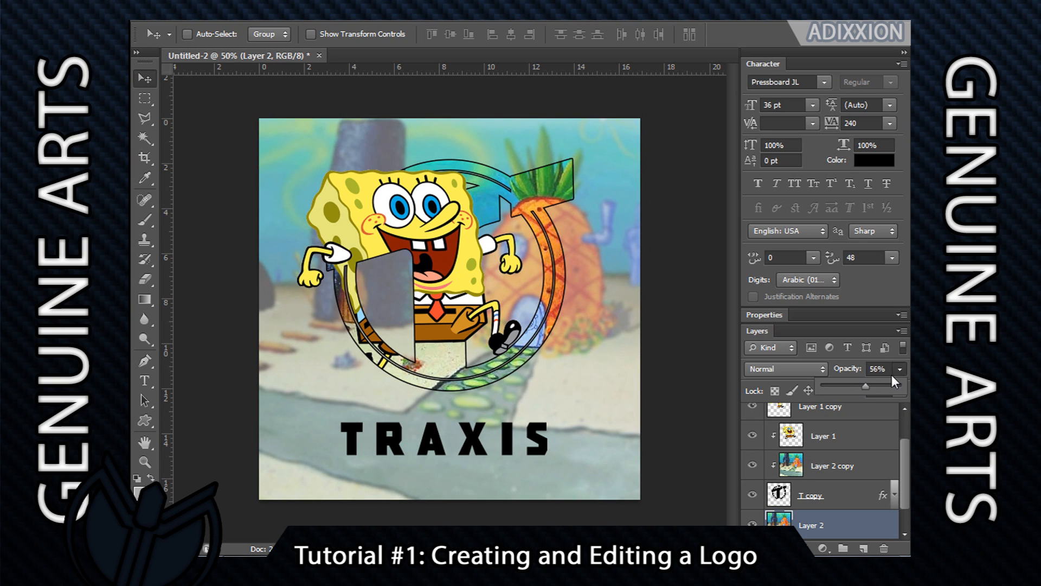
{"action": "left_click_drag", "start_coordinate": [853, 386], "coordinate": [854, 386]}
{"action": "scroll", "coordinate": [825, 503], "scroll_direction": "down", "scroll_amount": 1}
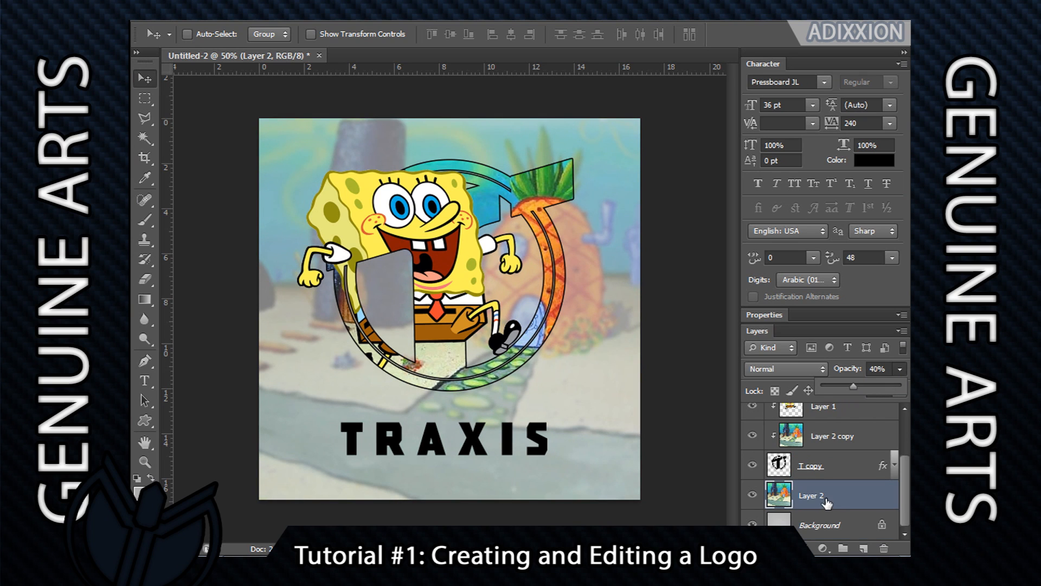
- Move the TRAXIS text layer directly above Layer 2, and duplicate Layer 2 copy above it as a clipping mask on the text
{"action": "scroll", "coordinate": [835, 498], "scroll_direction": "up", "scroll_amount": 1}
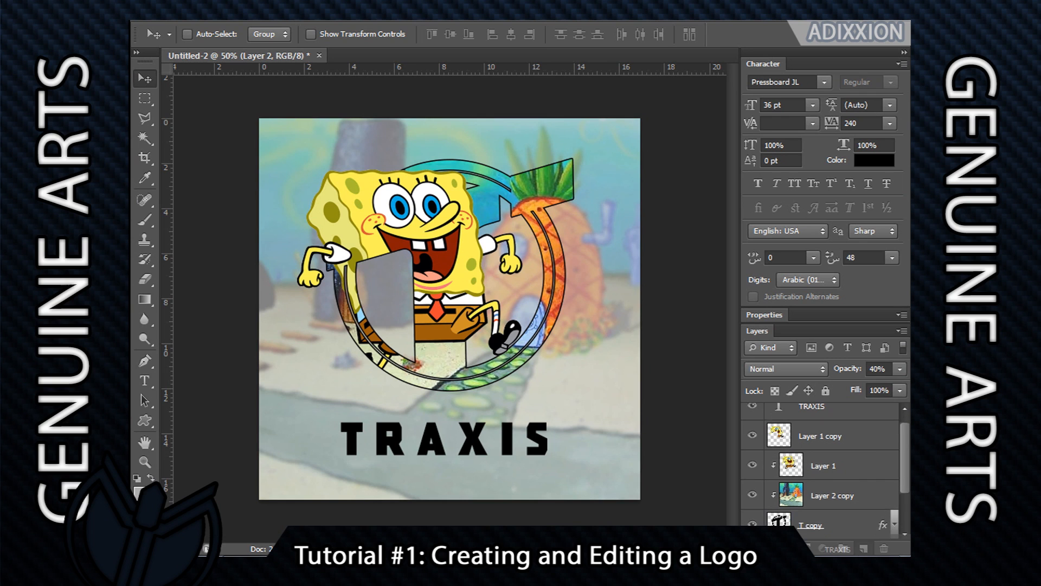
{"action": "left_click_drag", "start_coordinate": [840, 525], "coordinate": [840, 514]}
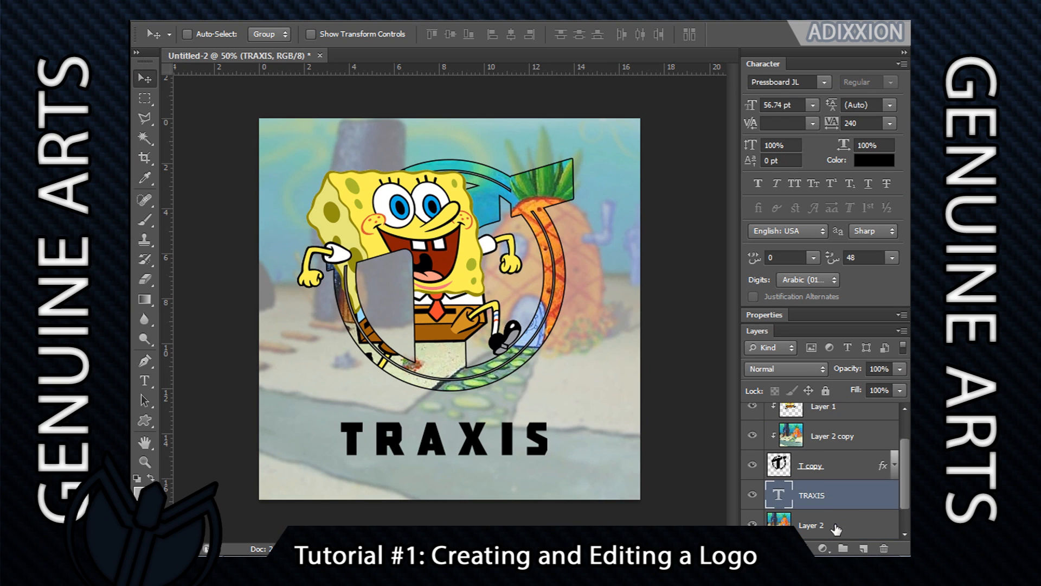
{"action": "left_click", "coordinate": [837, 528]}
{"action": "left_click_drag", "start_coordinate": [834, 447], "coordinate": [824, 491]}
{"action": "left_click", "coordinate": [825, 507], "text": "alt"}
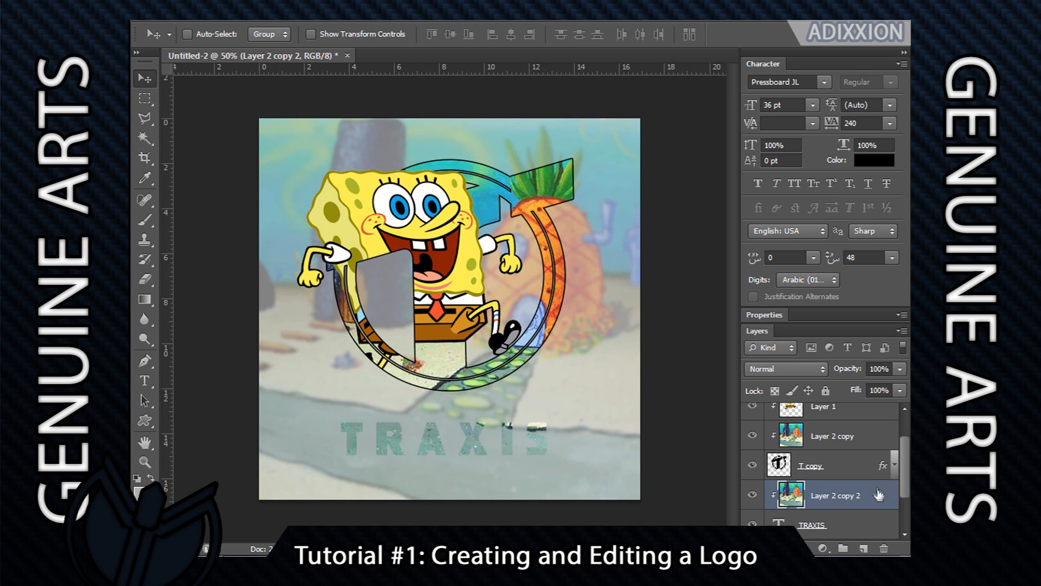
- Give the TRAXIS text layer a black outside stroke of size 4
{"action": "double_click", "coordinate": [854, 472]}
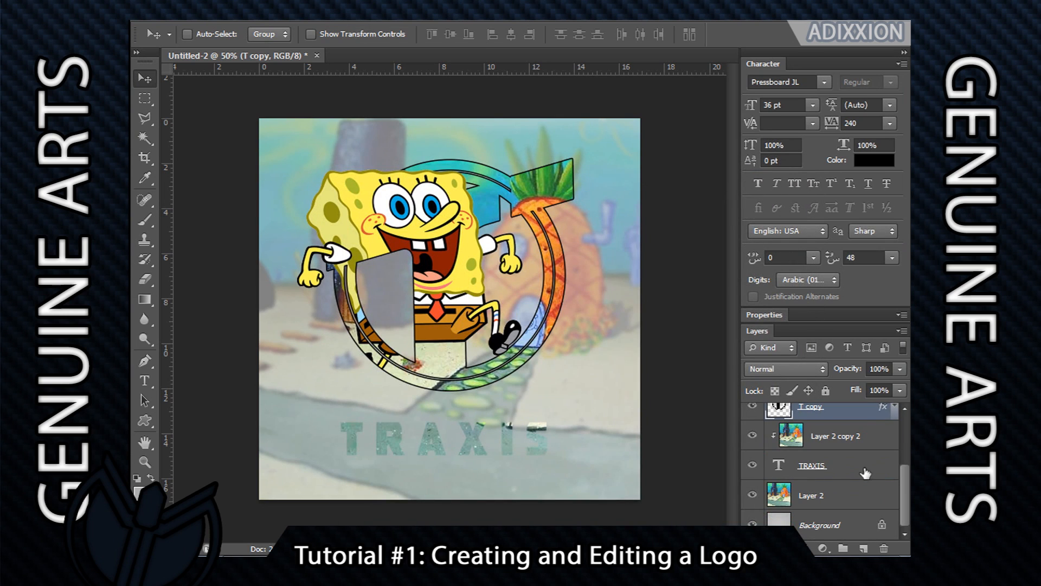
{"action": "double_click", "coordinate": [865, 467]}
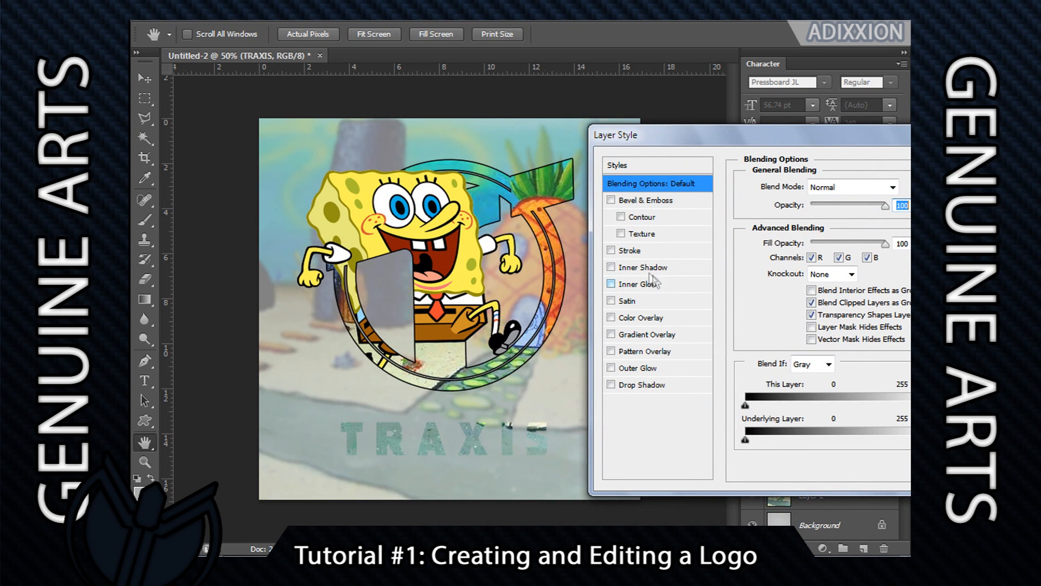
{"action": "left_click", "coordinate": [628, 251]}
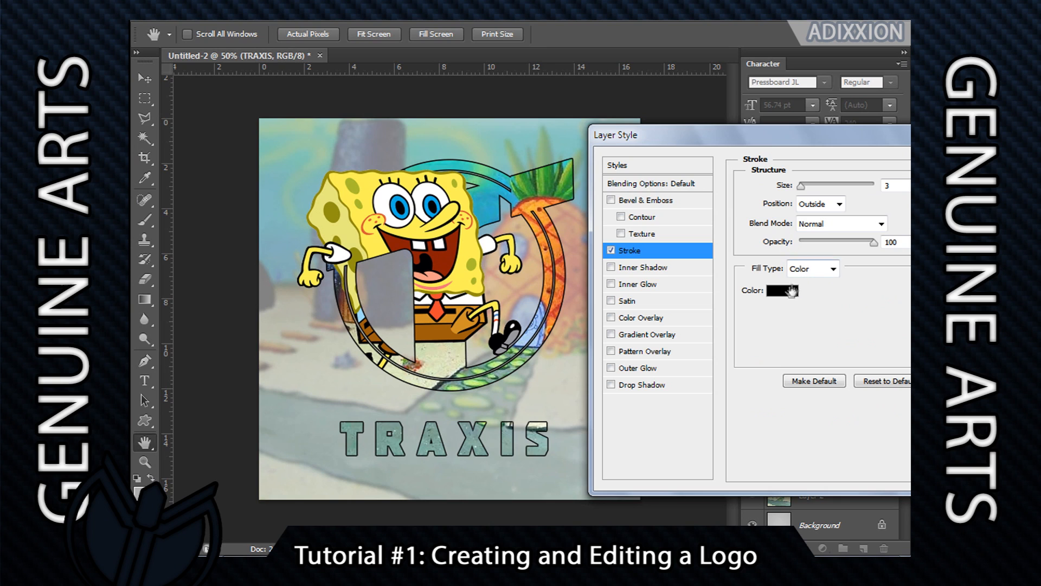
{"action": "mouse_move", "coordinate": [801, 190]}
{"action": "left_mouse_down"}
{"action": "mouse_move", "coordinate": [811, 190]}
{"action": "mouse_move", "coordinate": [801, 190]}
{"action": "left_mouse_up"}
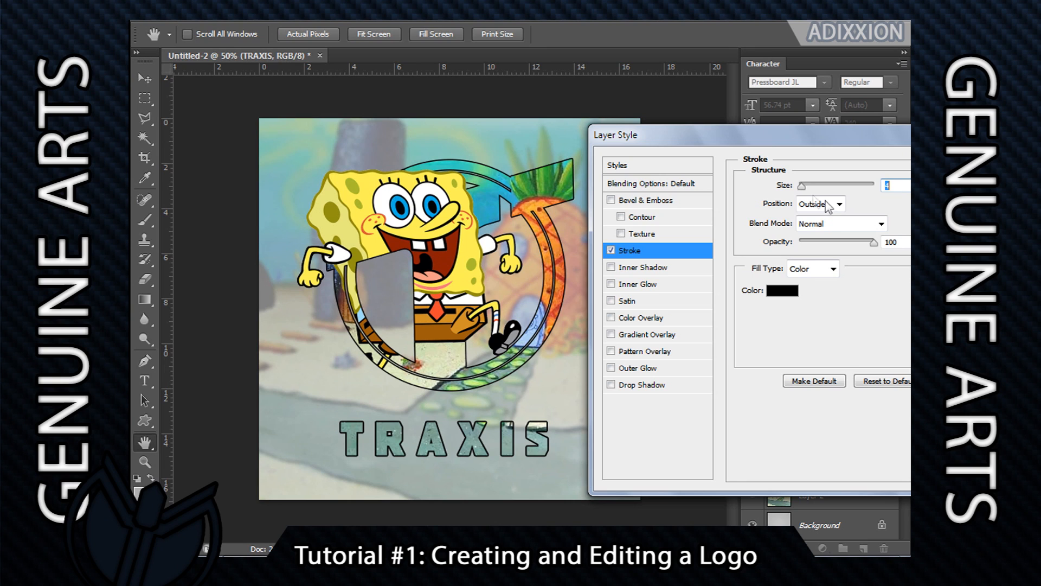
{"action": "mouse_move", "coordinate": [873, 242]}
{"action": "left_mouse_down"}
{"action": "mouse_move", "coordinate": [808, 245]}
{"action": "mouse_move", "coordinate": [857, 248]}
{"action": "left_mouse_up"}
{"action": "left_click_drag", "start_coordinate": [826, 130], "coordinate": [747, 138]}
{"action": "left_click_drag", "start_coordinate": [777, 251], "coordinate": [799, 251]}
{"action": "left_click_drag", "start_coordinate": [853, 151], "coordinate": [812, 164]}
{"action": "left_click", "coordinate": [899, 186]}
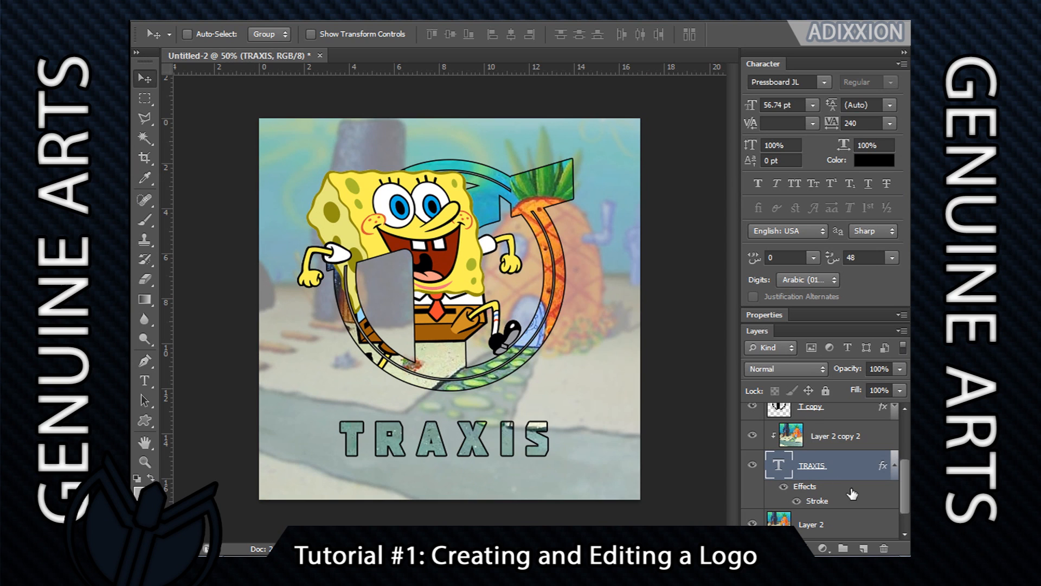
- Collapse TRAXIS's effects list and shift the text slightly to the right beneath the ring
{"action": "left_click", "coordinate": [884, 466]}
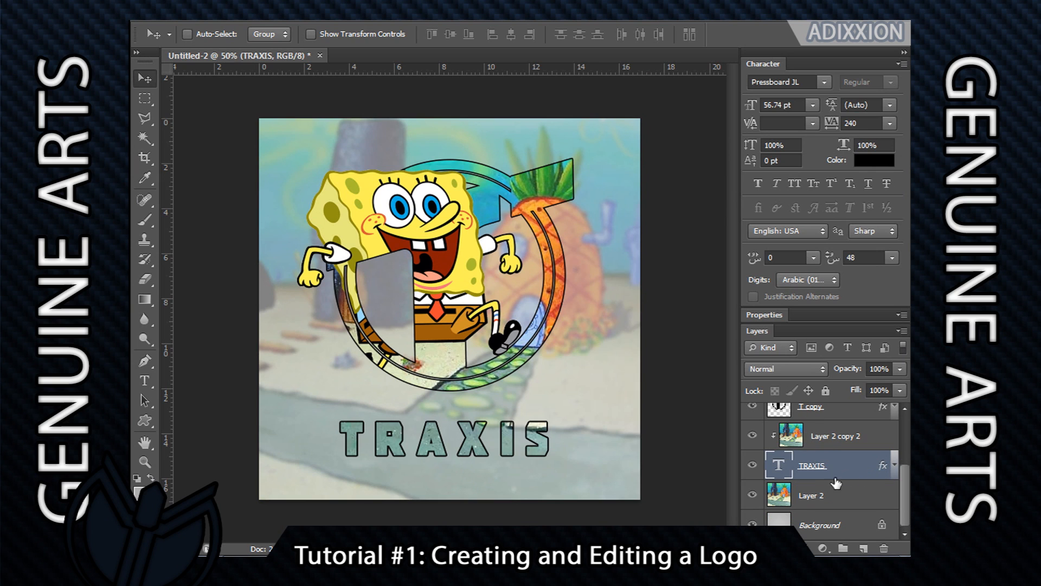
{"action": "left_click_drag", "start_coordinate": [483, 435], "coordinate": [325, 165]}
{"action": "left_click_drag", "start_coordinate": [345, 208], "coordinate": [484, 445]}
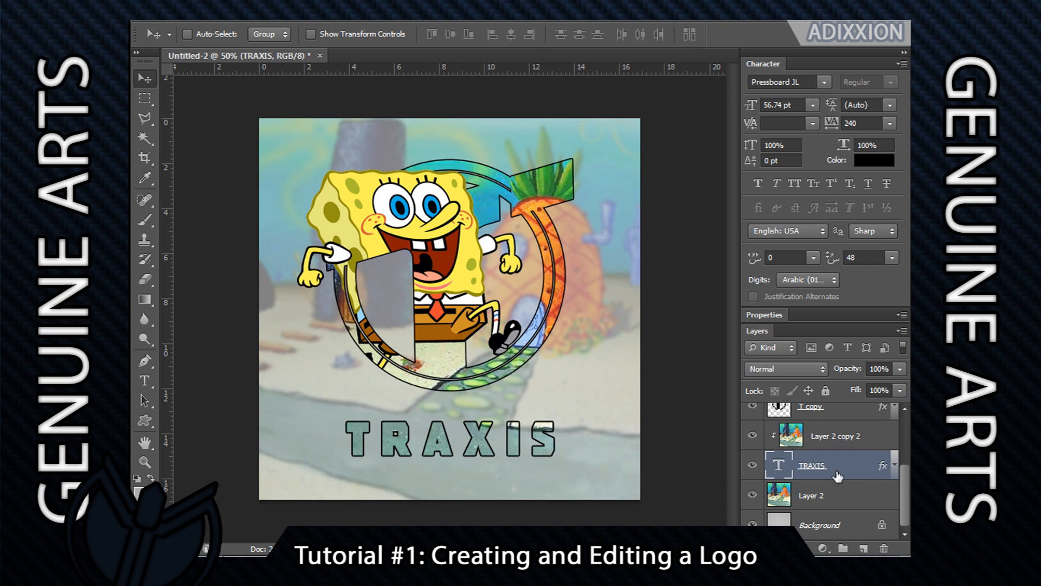
- Apply a Curves adjustment to Layer 2 copy 2 with RGB points at input 38, output 20 and input 190, output 195
{"action": "left_click", "coordinate": [853, 438]}
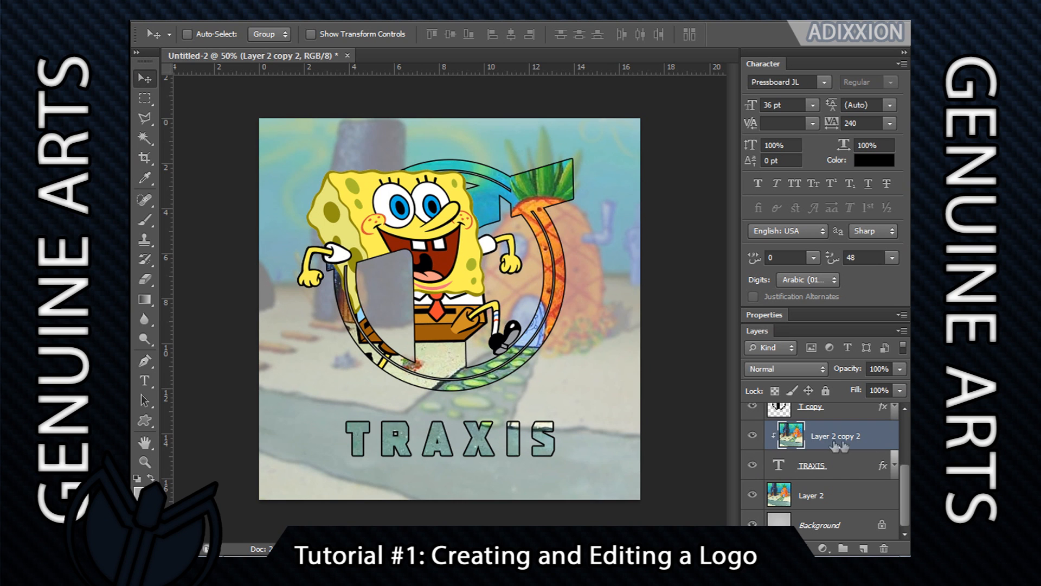
{"action": "left_click", "coordinate": [239, 23]}
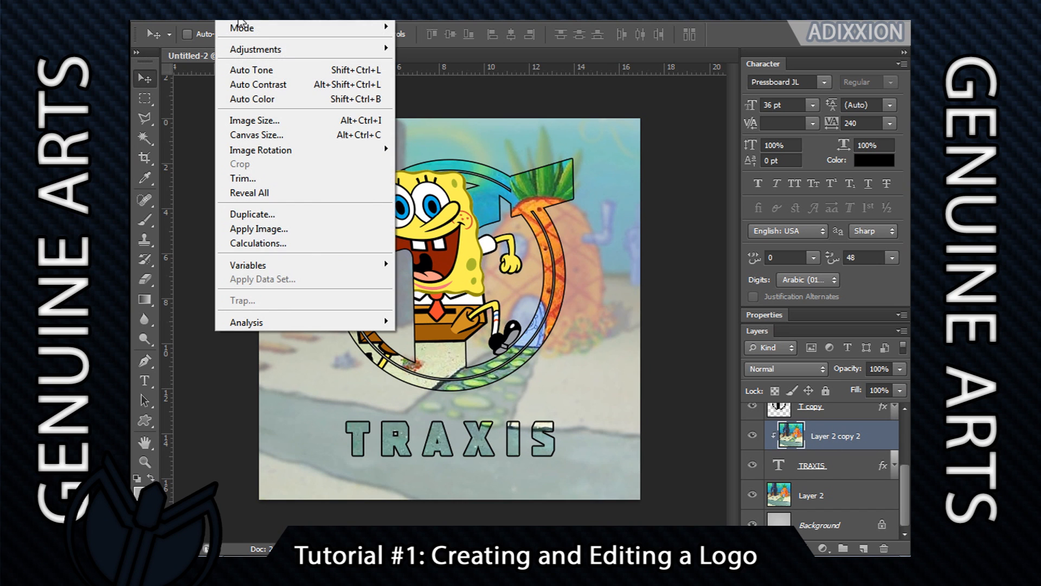
{"action": "mouse_move", "coordinate": [272, 50]}
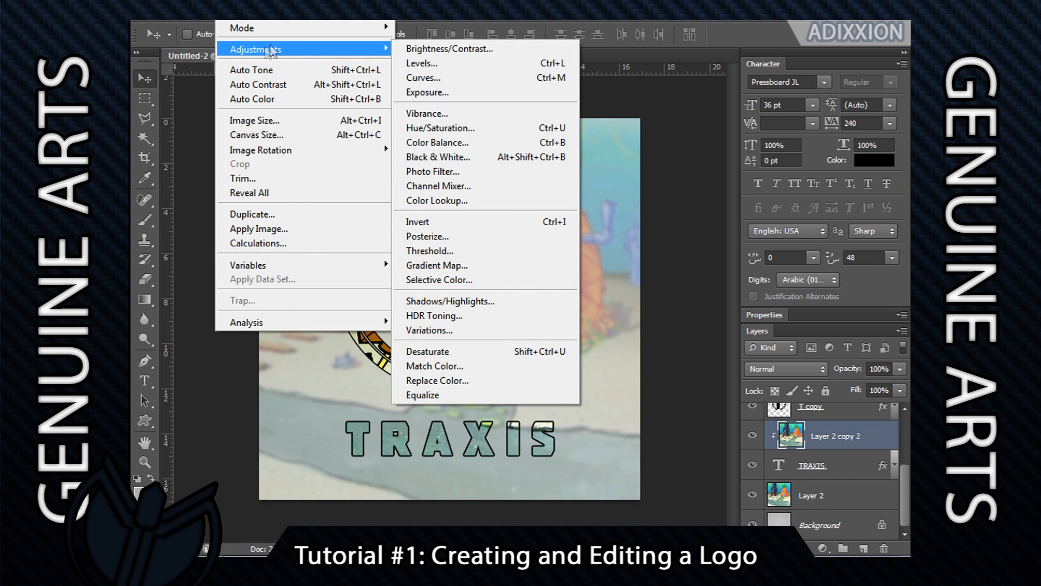
{"action": "left_click", "coordinate": [432, 78]}
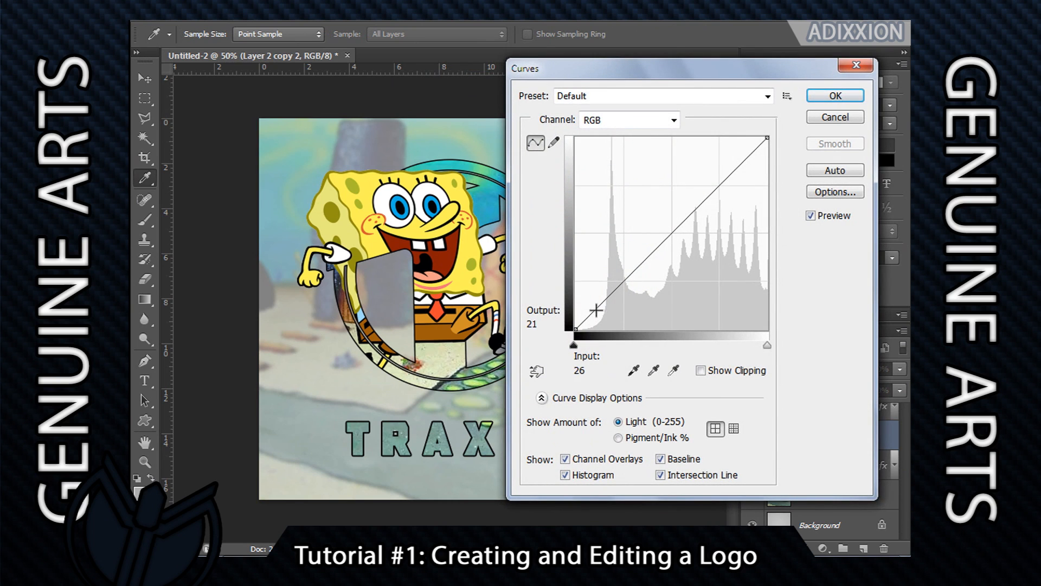
{"action": "left_click_drag", "start_coordinate": [596, 308], "coordinate": [604, 313]}
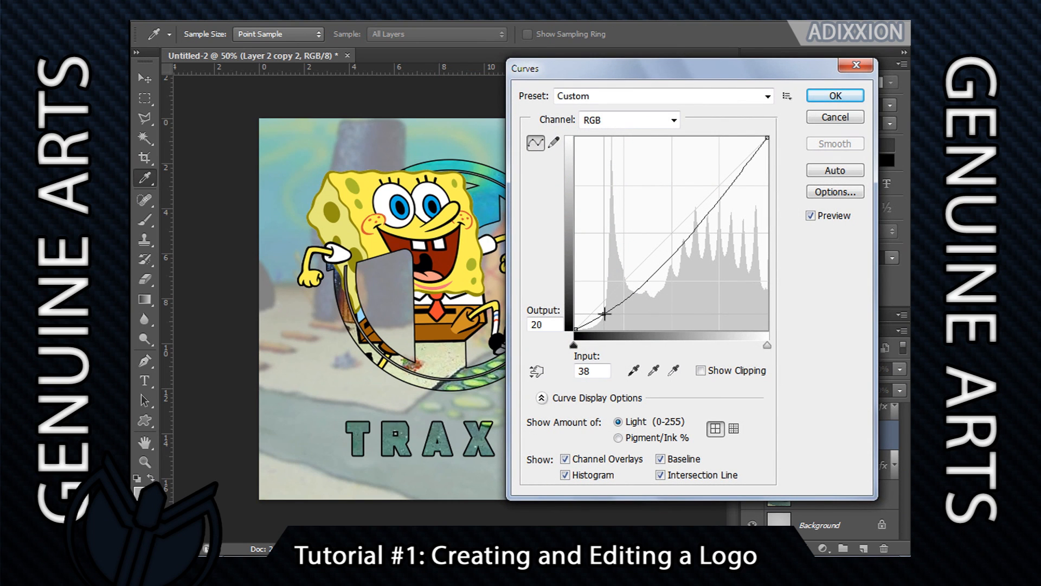
{"action": "left_click_drag", "start_coordinate": [726, 187], "coordinate": [718, 183]}
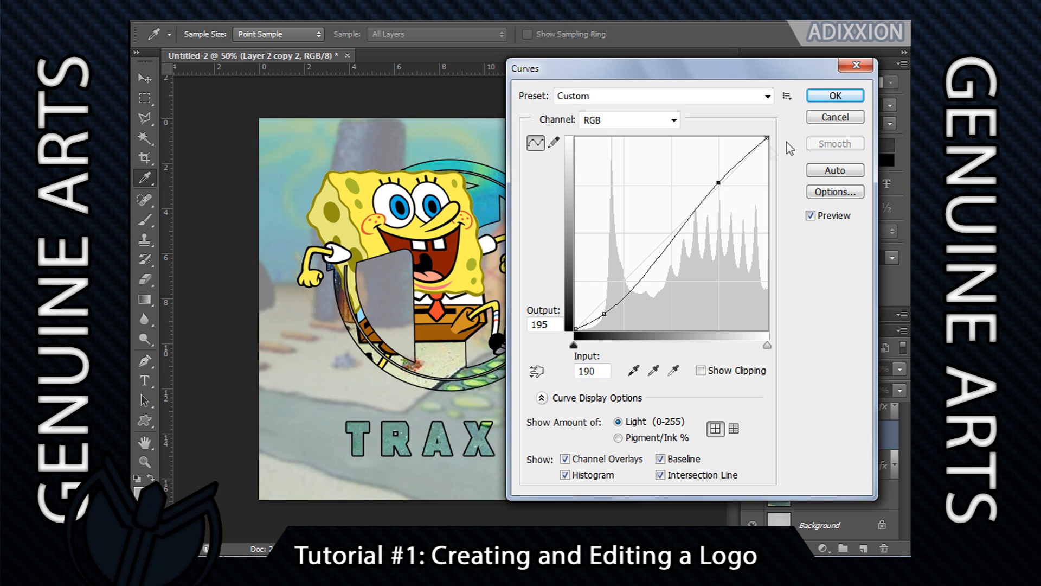
{"action": "left_click", "coordinate": [835, 95]}
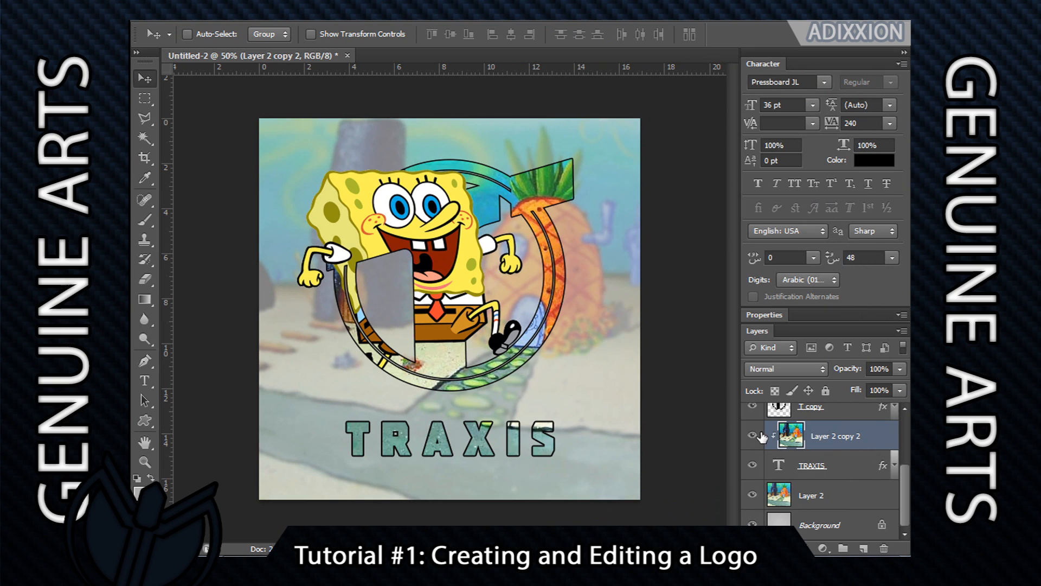
- Step back past the Curves adjustment on Layer 2 copy 2, and step forward to restore it
{"action": "key", "text": "alt+bracketleft"}
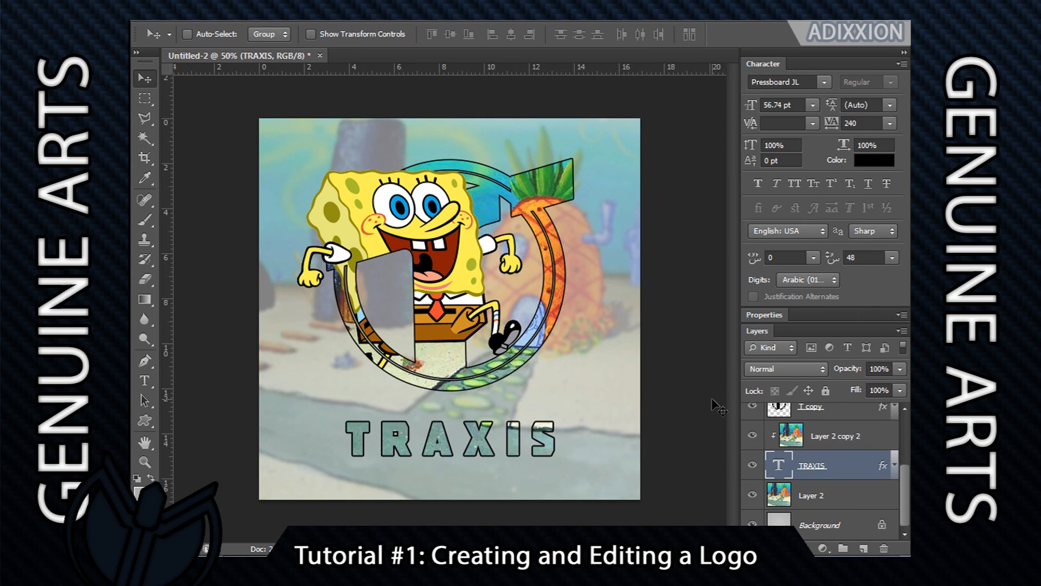
{"action": "left_click", "coordinate": [227, 2]}
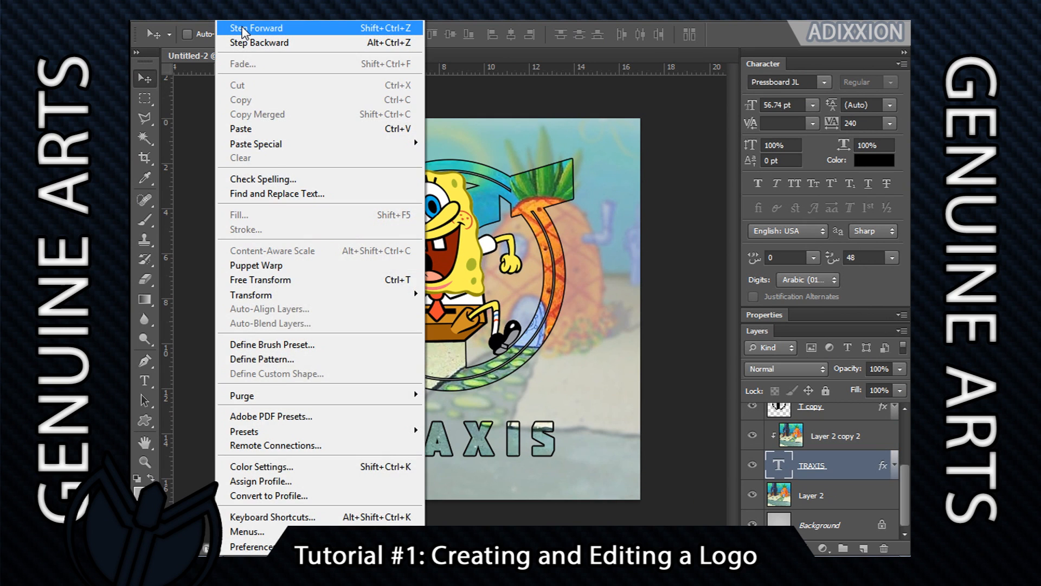
{"action": "left_click", "coordinate": [242, 29]}
{"action": "left_click", "coordinate": [232, 15]}
{"action": "left_click", "coordinate": [685, 422]}
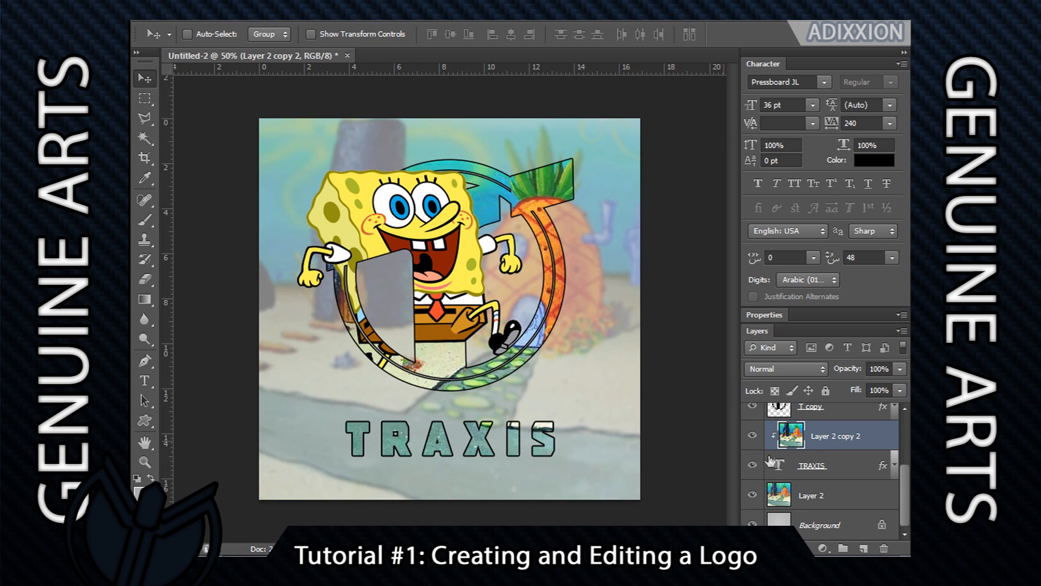
- Rasterize the TRAXIS type layer into a normal pixel layer
{"action": "left_click", "coordinate": [856, 468], "text": "ctrl"}
{"action": "right_click", "coordinate": [856, 467]}
{"action": "left_click", "coordinate": [861, 465]}
{"action": "right_click", "coordinate": [859, 466]}
{"action": "left_click", "coordinate": [864, 474]}
{"action": "left_click", "coordinate": [863, 474]}
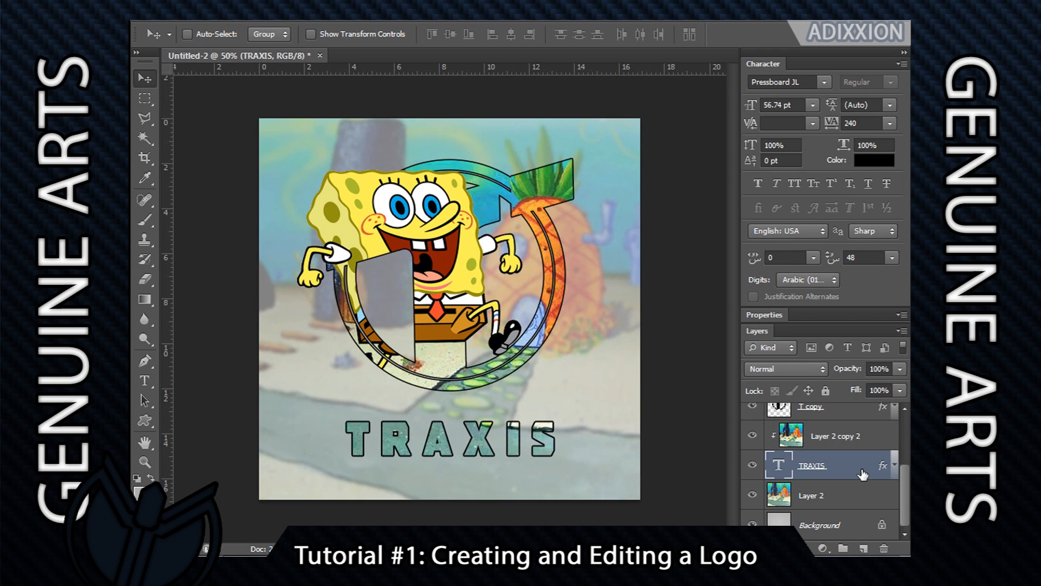
{"action": "right_click", "coordinate": [863, 475]}
{"action": "left_click", "coordinate": [727, 200]}
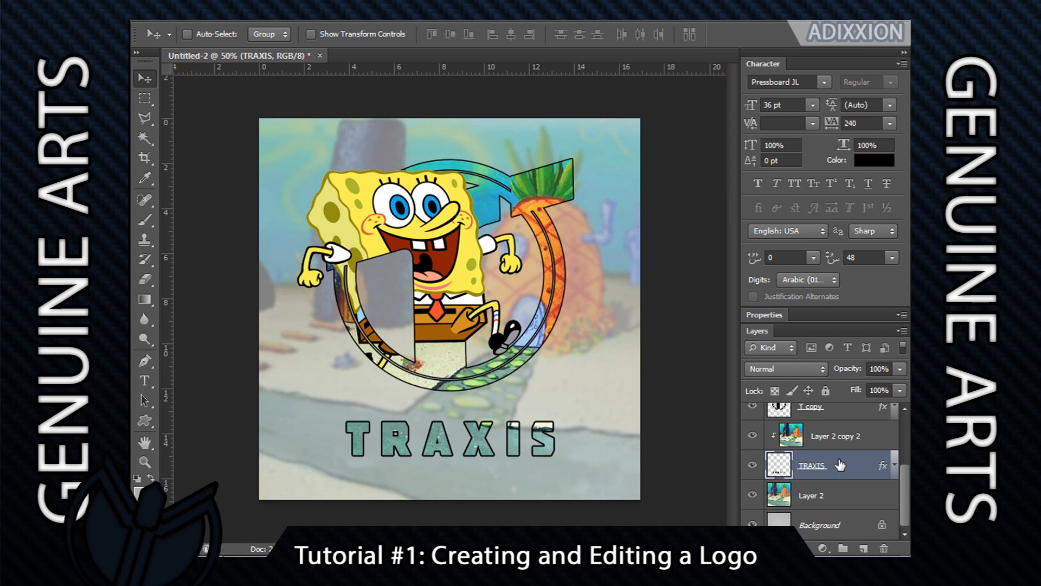
- Try the Flag, Rise, Wave and Arc warp styles on the TRAXIS text without applying the transformation
{"action": "key", "text": "ctrl+t"}
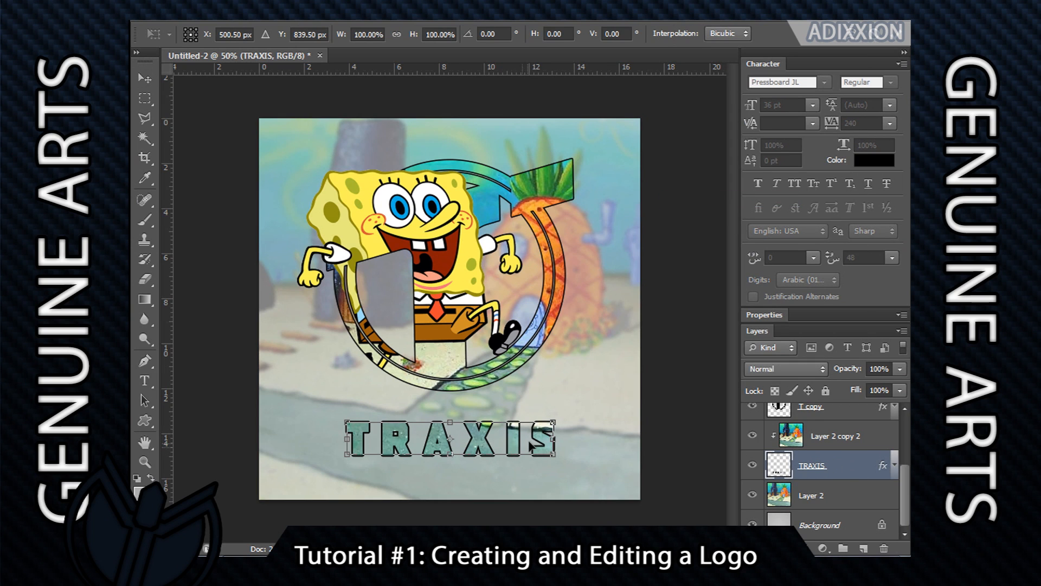
{"action": "right_click", "coordinate": [512, 448]}
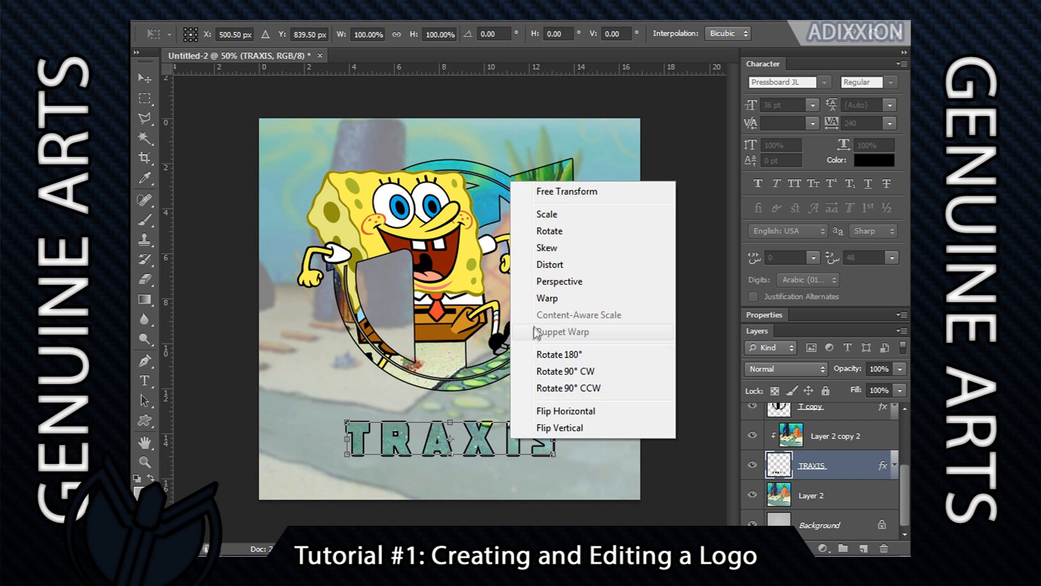
{"action": "left_click", "coordinate": [543, 295]}
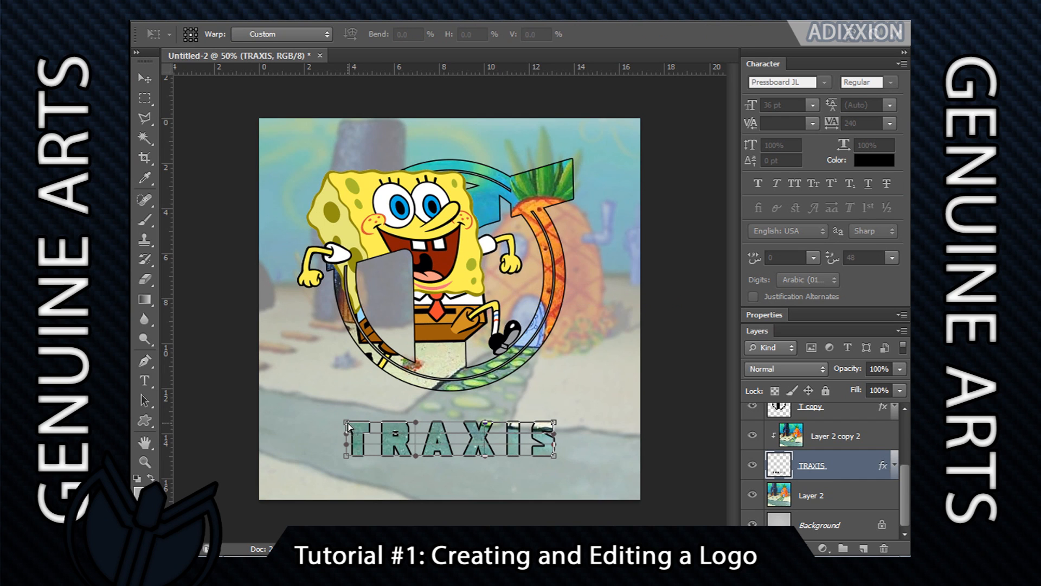
{"action": "left_click", "coordinate": [271, 35]}
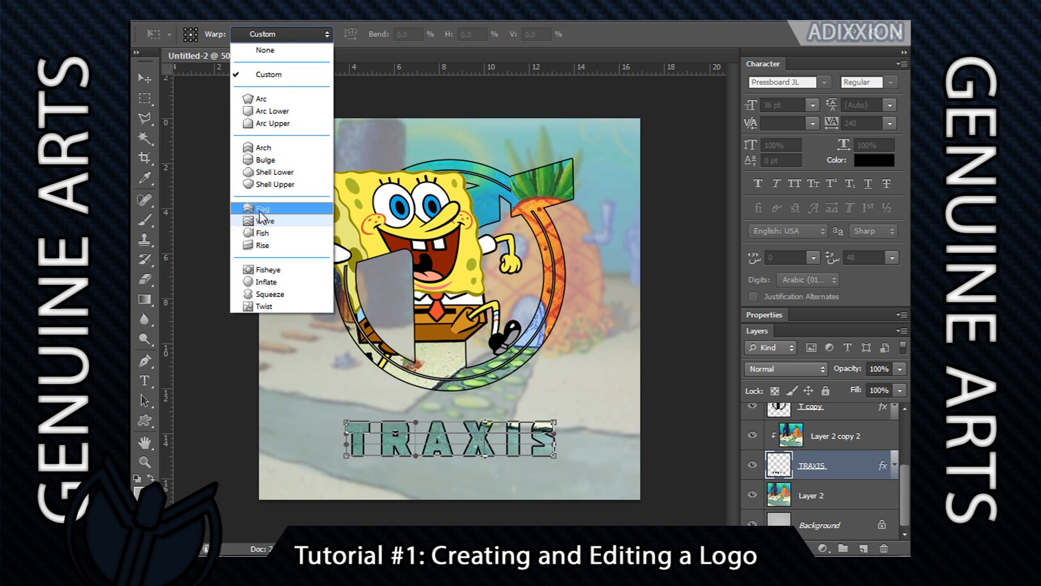
{"action": "left_click", "coordinate": [260, 209]}
{"action": "left_click", "coordinate": [270, 35]}
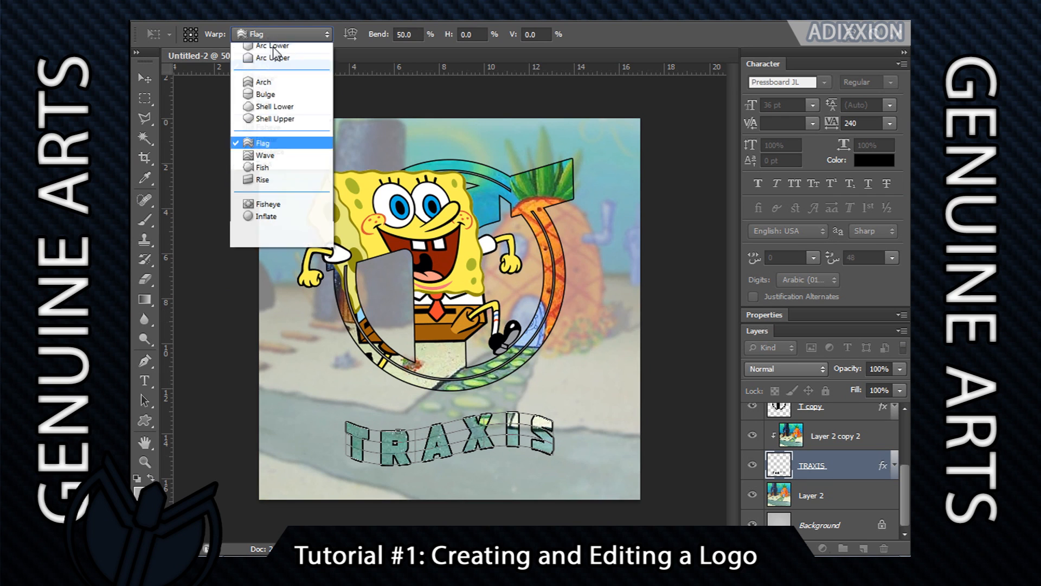
{"action": "left_click", "coordinate": [280, 242]}
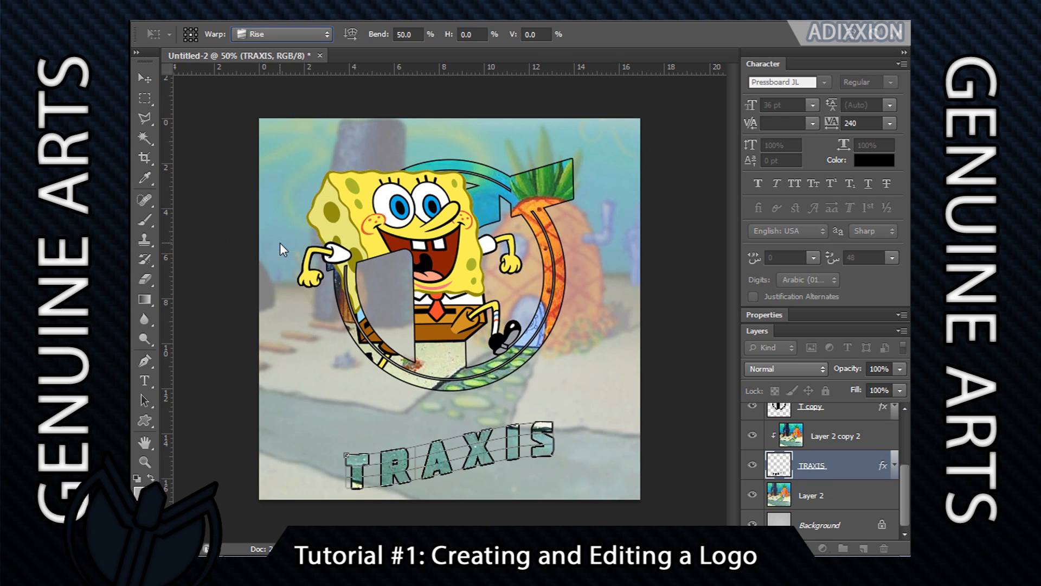
{"action": "left_click", "coordinate": [263, 33]}
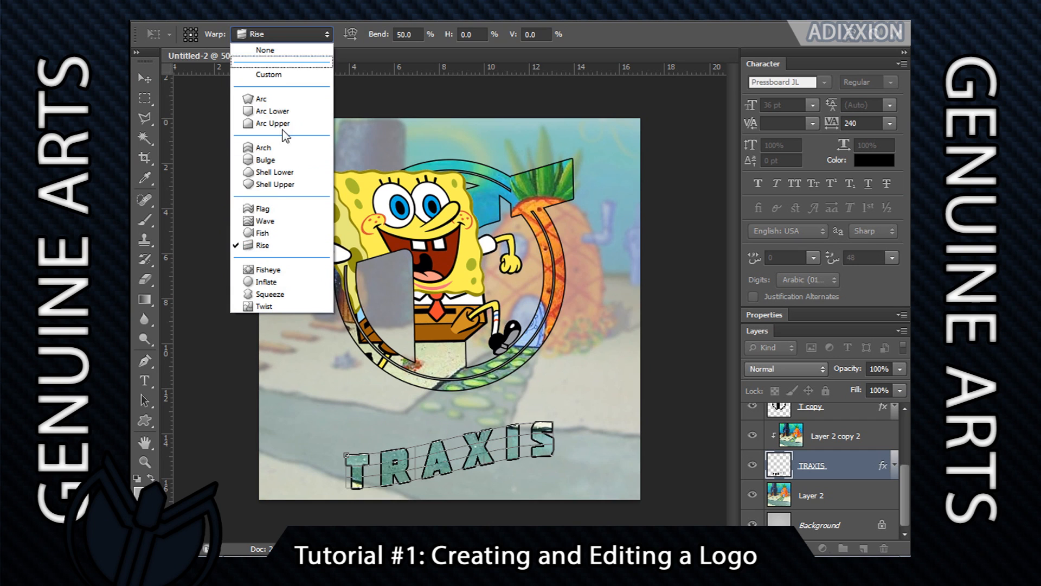
{"action": "left_click", "coordinate": [266, 223]}
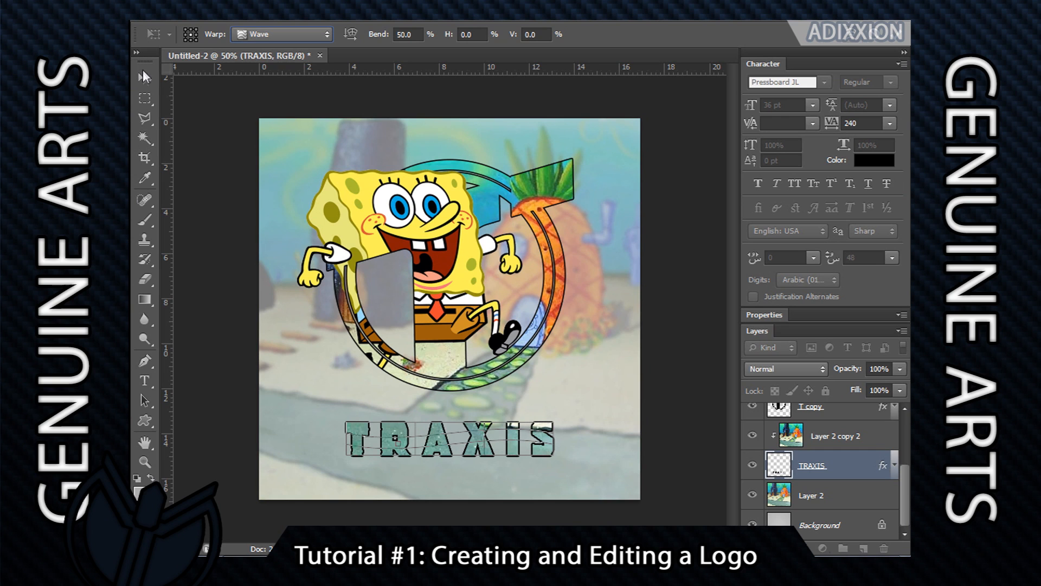
{"action": "left_click", "coordinate": [260, 33]}
{"action": "left_click", "coordinate": [270, 72]}
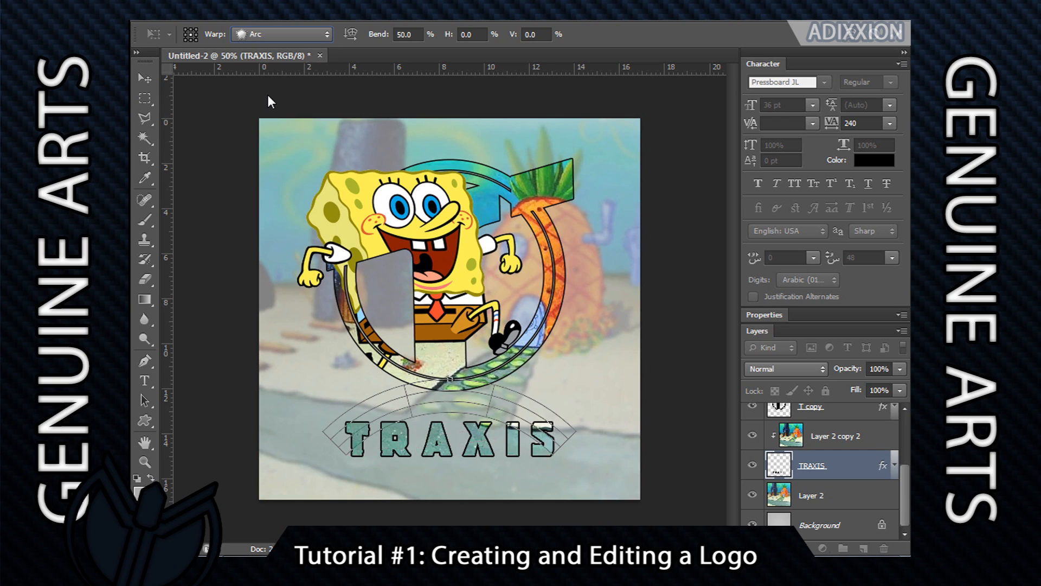
{"action": "left_click", "coordinate": [146, 78]}
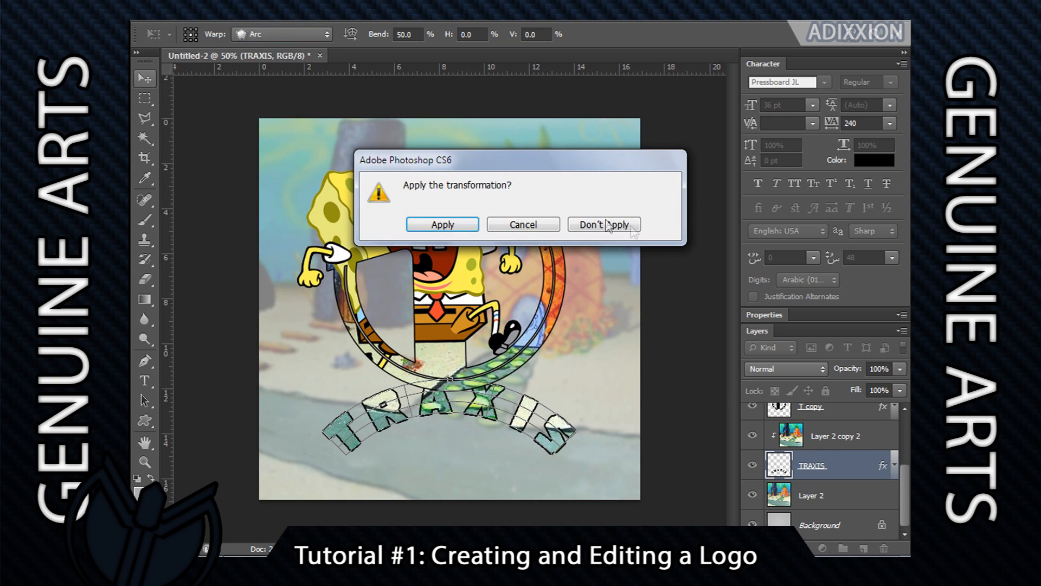
{"action": "left_click", "coordinate": [600, 226]}
- Custom-warp the TRAXIS text with its T end lowered and its middle and S end raised, apply it, and nudge the text slightly upward
{"action": "key", "text": "ctrl+t"}
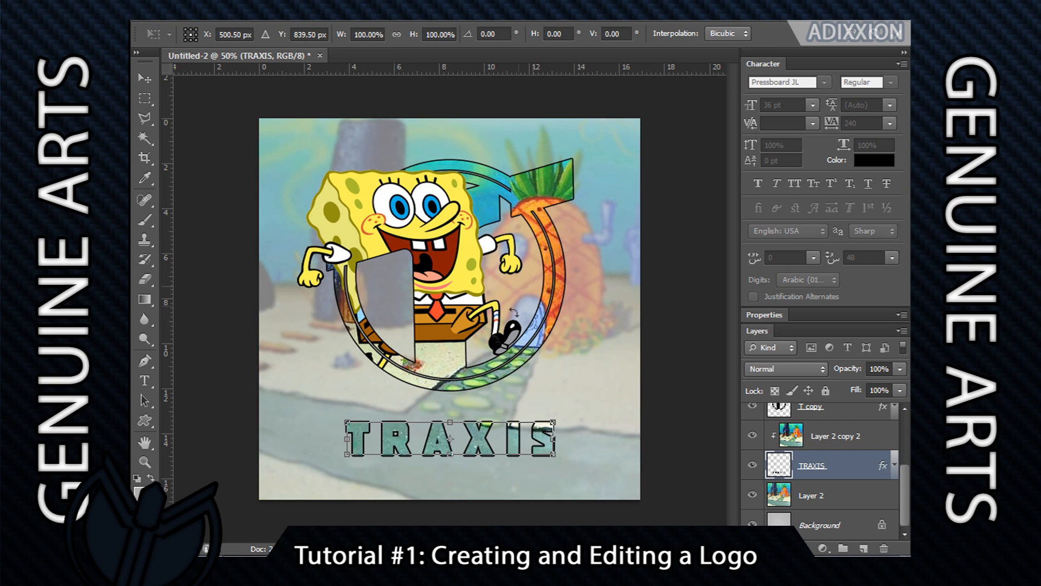
{"action": "right_click", "coordinate": [416, 446]}
{"action": "left_click", "coordinate": [467, 301]}
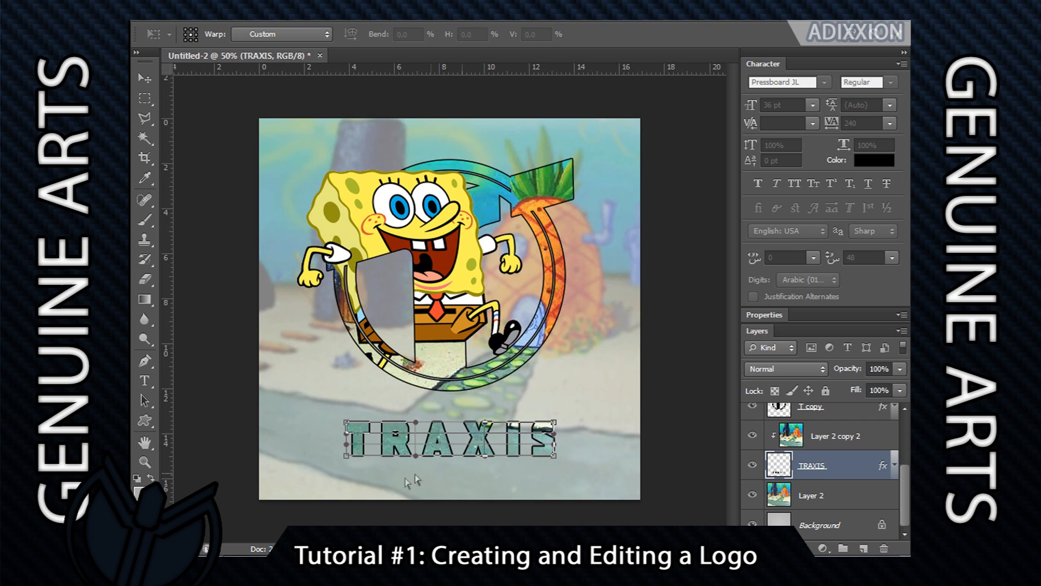
{"action": "left_click_drag", "start_coordinate": [346, 457], "coordinate": [343, 428]}
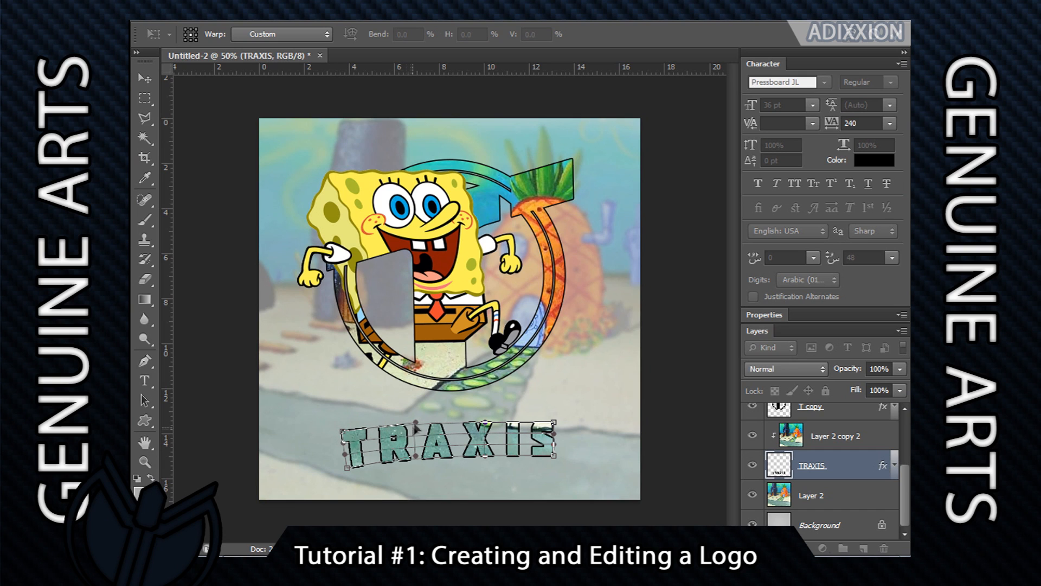
{"action": "left_click_drag", "start_coordinate": [417, 425], "coordinate": [481, 421]}
{"action": "left_click_drag", "start_coordinate": [478, 457], "coordinate": [468, 460]}
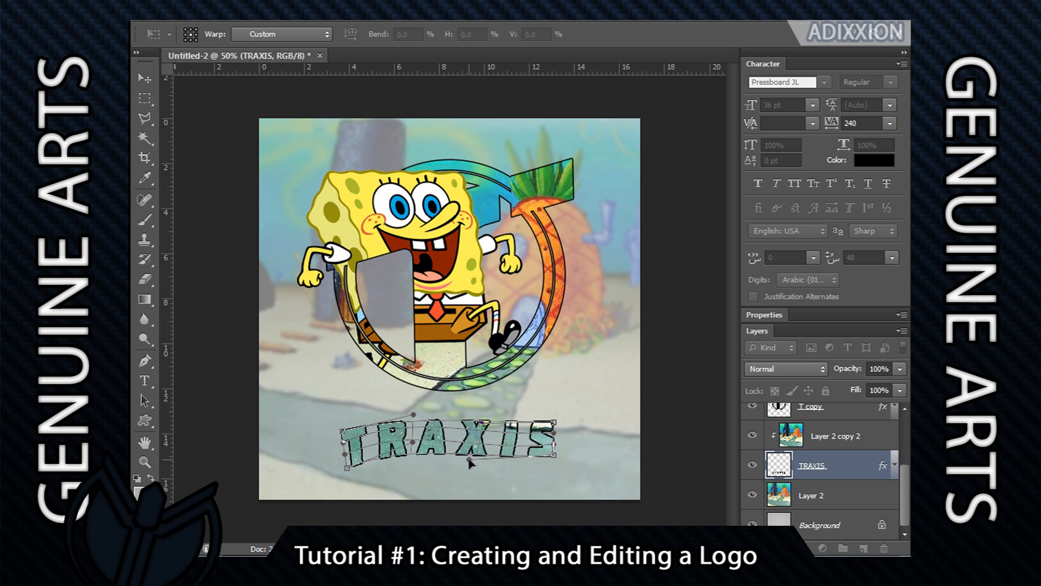
{"action": "left_click_drag", "start_coordinate": [552, 423], "coordinate": [556, 449]}
{"action": "left_click", "coordinate": [144, 78]}
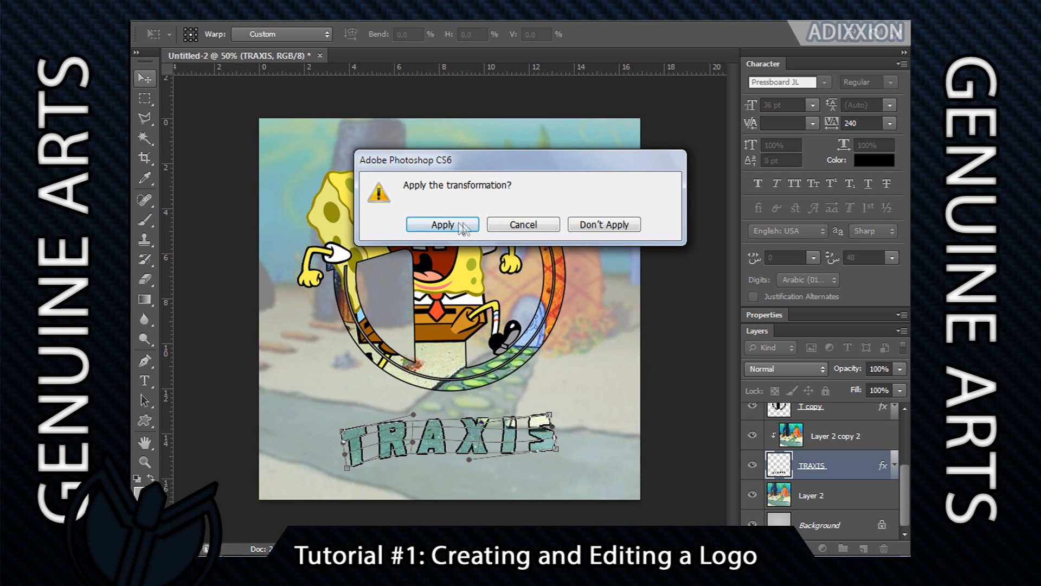
{"action": "left_click", "coordinate": [465, 225]}
{"action": "left_click_drag", "start_coordinate": [469, 440], "coordinate": [466, 434]}
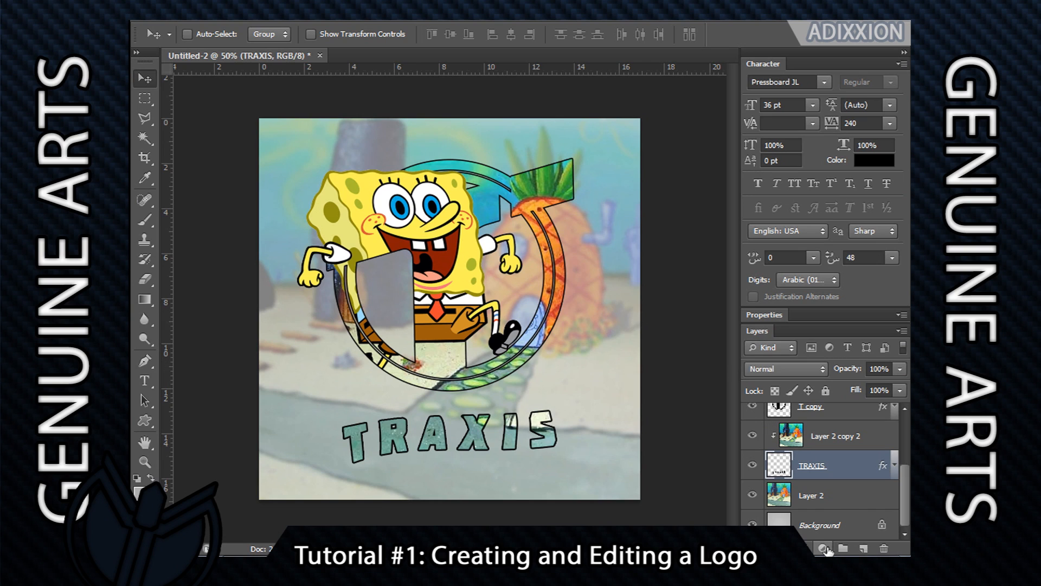
- Add a Vibrance adjustment layer above Layer 1 copy with vibrance +87 and saturation +9
{"action": "scroll", "coordinate": [842, 431], "scroll_direction": "up", "scroll_amount": 4}
{"action": "left_click", "coordinate": [848, 425]}
{"action": "scroll", "coordinate": [827, 475], "scroll_direction": "down", "scroll_amount": 2}
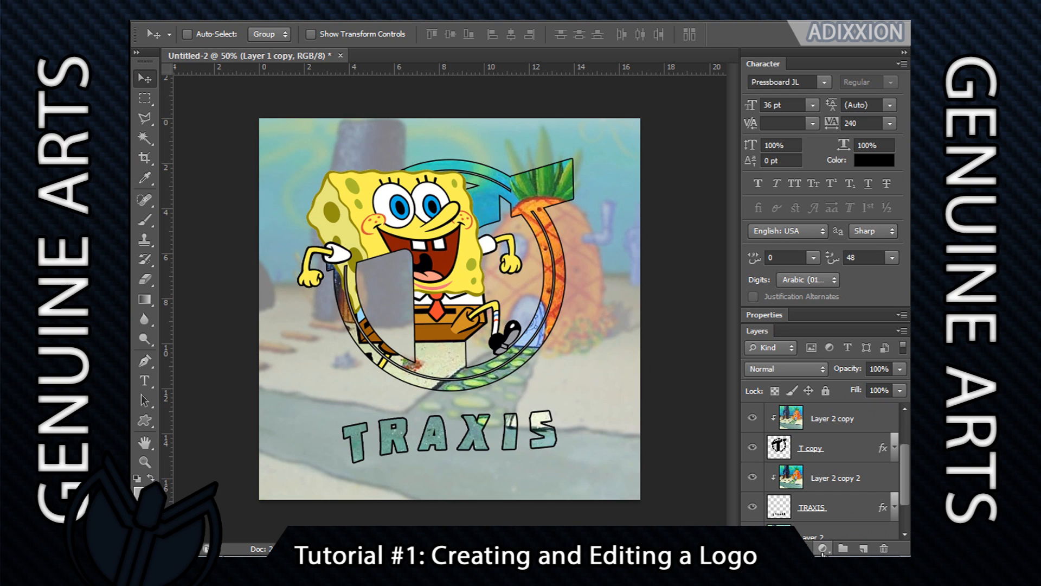
{"action": "left_click", "coordinate": [823, 549]}
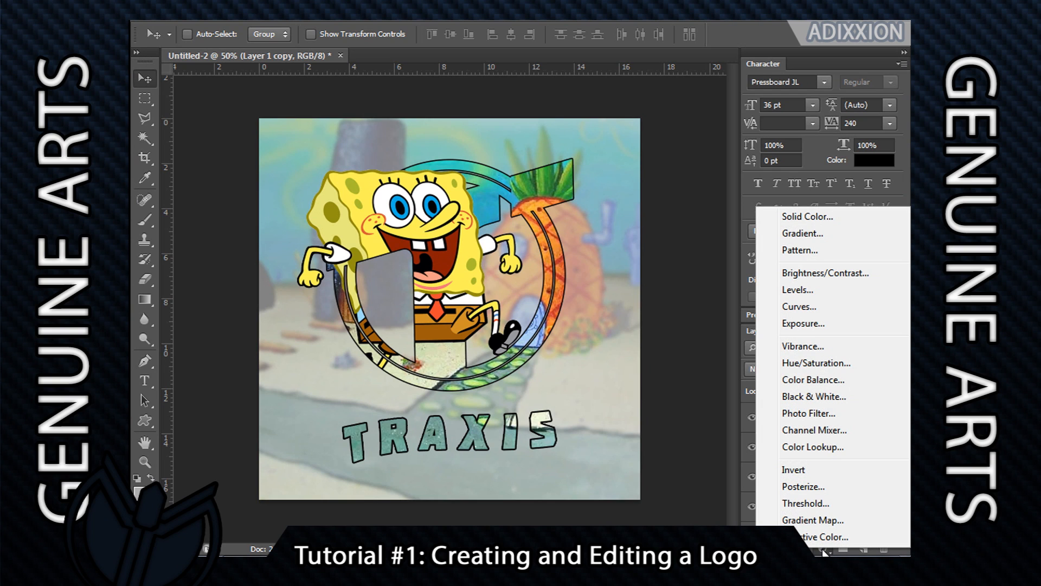
{"action": "left_click", "coordinate": [802, 347]}
{"action": "left_click_drag", "start_coordinate": [824, 374], "coordinate": [836, 377]}
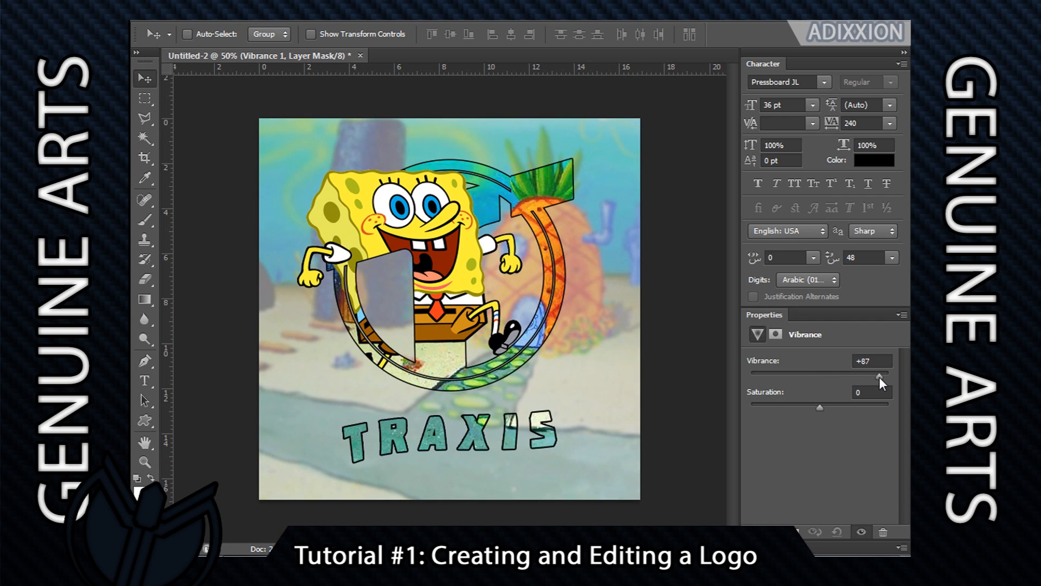
{"action": "mouse_move", "coordinate": [822, 409]}
{"action": "left_mouse_down"}
{"action": "mouse_move", "coordinate": [899, 408]}
{"action": "mouse_move", "coordinate": [728, 417]}
{"action": "mouse_move", "coordinate": [826, 414]}
{"action": "left_mouse_up"}
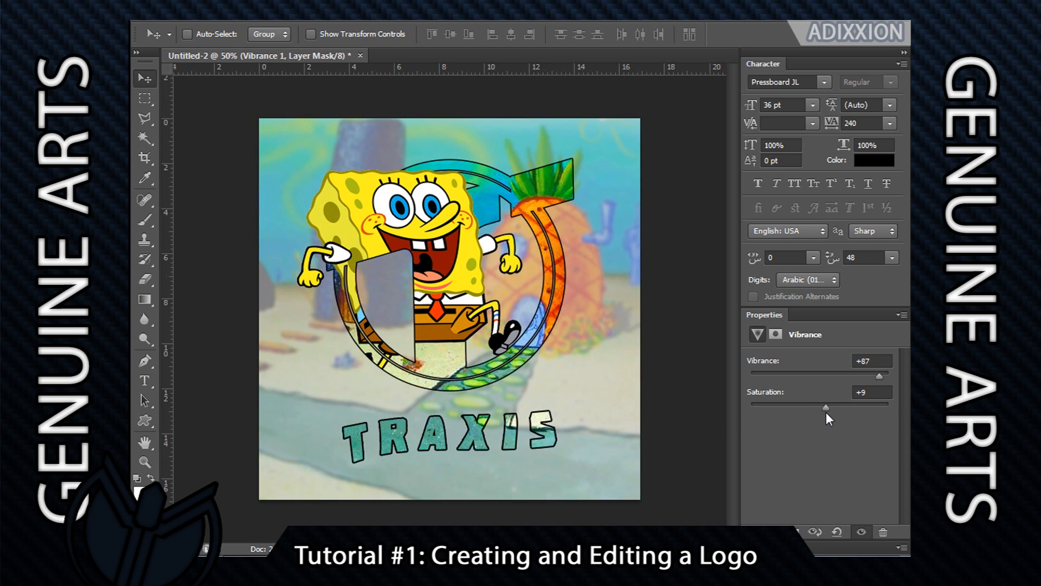
- Toggle the Vibrance adjustment's visibility repeatedly to compare the artwork with and without it, and close its settings
{"action": "left_click", "coordinate": [863, 532]}
{"action": "left_click", "coordinate": [863, 531]}
{"action": "left_click", "coordinate": [862, 533]}
{"action": "left_click", "coordinate": [862, 532]}
{"action": "left_click", "coordinate": [862, 531]}
{"action": "left_click", "coordinate": [863, 531]}
{"action": "left_click", "coordinate": [757, 548]}
- Add a Curves adjustment layer above the Vibrance layer and shape its RGB curve into an S that darkens shadows and brightens highlights
{"action": "left_click", "coordinate": [823, 549]}
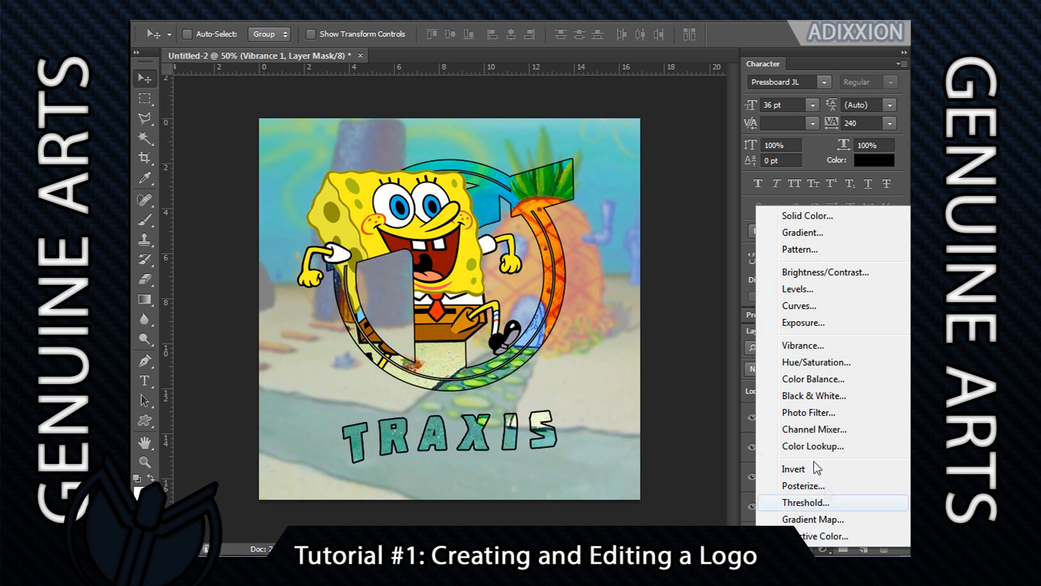
{"action": "left_click", "coordinate": [820, 307]}
{"action": "left_click_drag", "start_coordinate": [798, 481], "coordinate": [808, 486]}
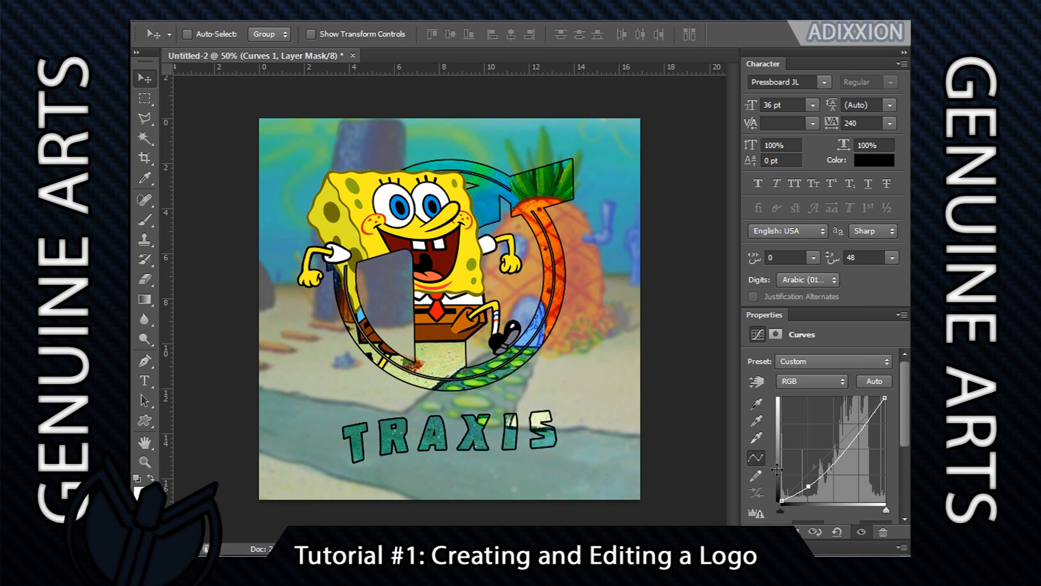
{"action": "left_click_drag", "start_coordinate": [864, 425], "coordinate": [858, 420]}
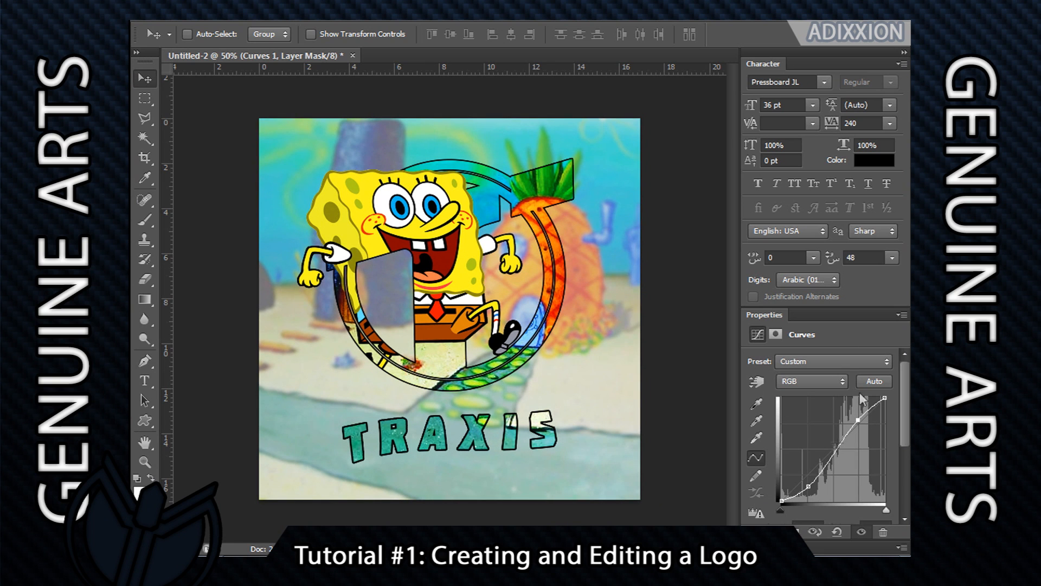
- Toggle the Curves adjustment's visibility repeatedly to compare the logo before and after, and close its settings
{"action": "left_click", "coordinate": [862, 533]}
{"action": "left_click", "coordinate": [862, 533]}
{"action": "left_click", "coordinate": [862, 533]}
{"action": "left_click", "coordinate": [863, 533]}
{"action": "left_click", "coordinate": [862, 533]}
{"action": "left_click", "coordinate": [862, 533]}
{"action": "left_click", "coordinate": [757, 547]}
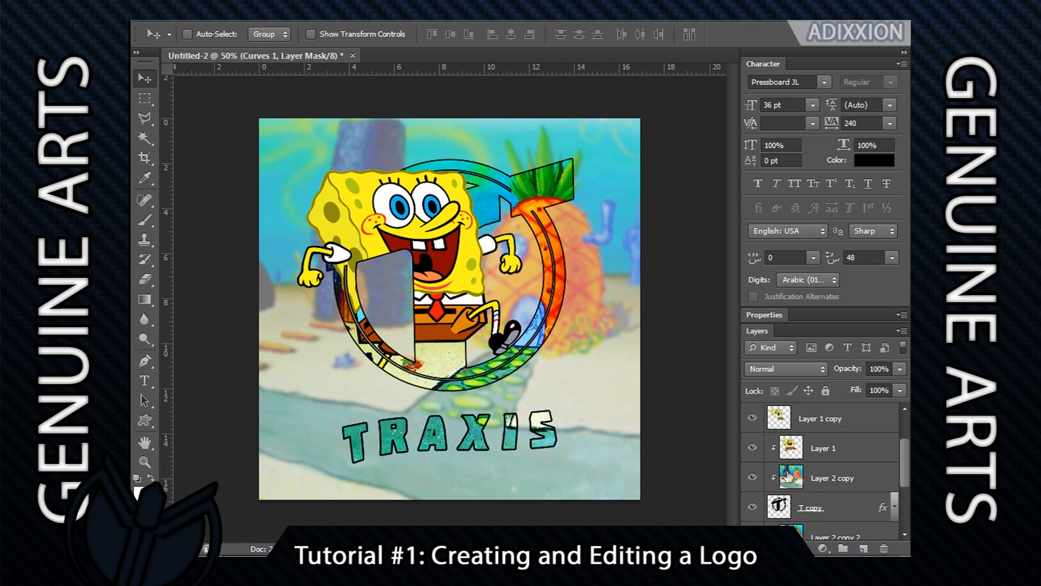
- Temporarily hide Layer 2 copy, Layer 1 and Layer 1 copy to view the plain black T logo, and show them again
{"action": "left_click", "coordinate": [752, 476]}
{"action": "left_click", "coordinate": [753, 447]}
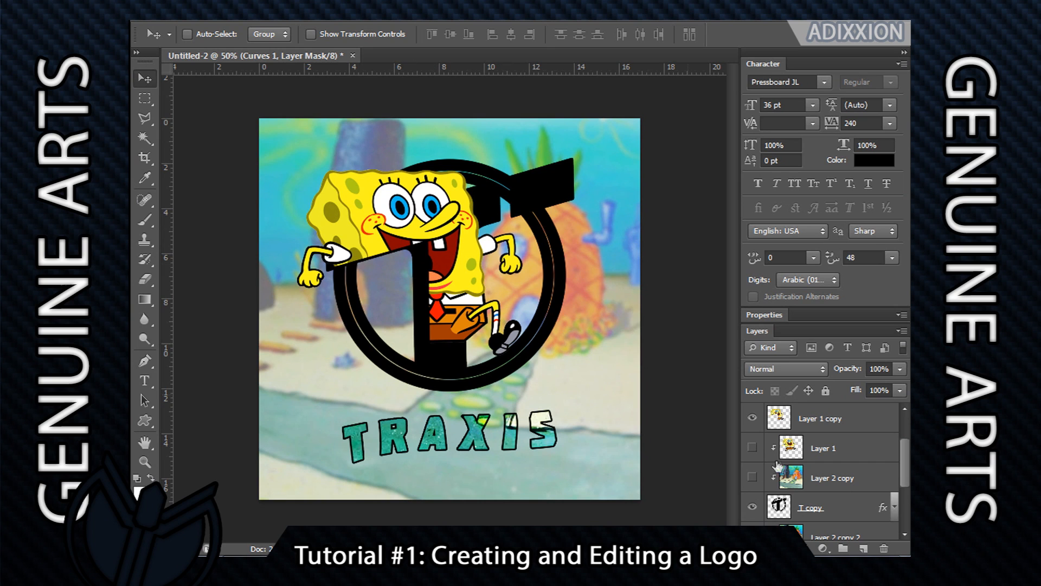
{"action": "left_click", "coordinate": [752, 419]}
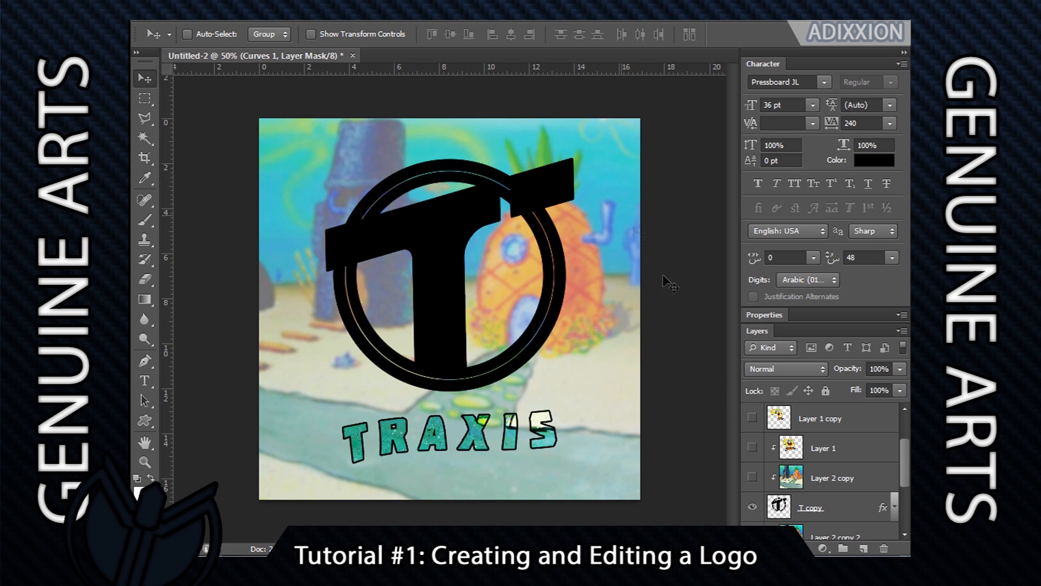
{"action": "left_click", "coordinate": [752, 419]}
{"action": "left_click", "coordinate": [753, 447]}
{"action": "left_click", "coordinate": [752, 477]}
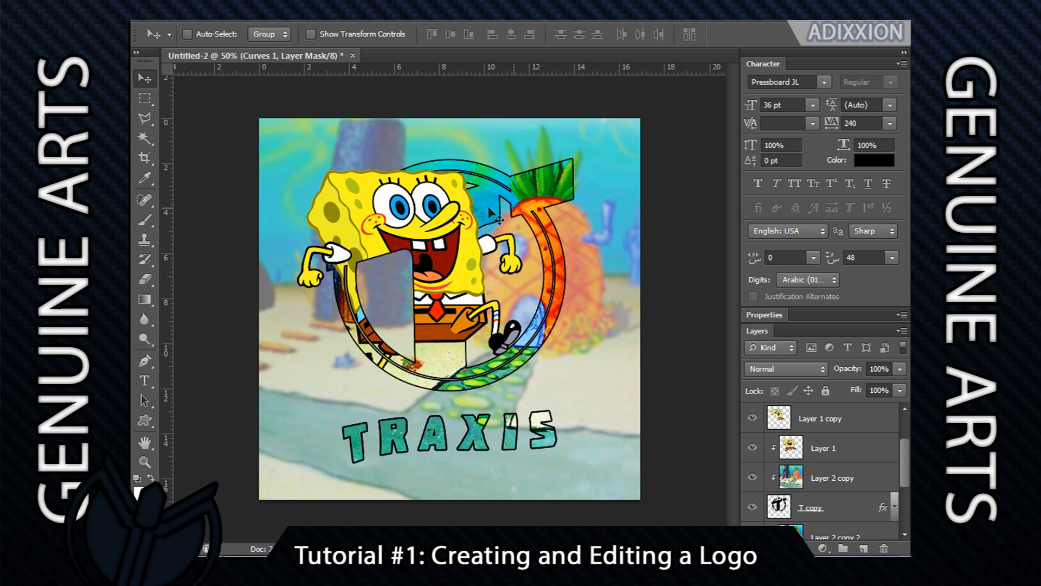
- Save the document to the Desktop as a Photoshop file named "Logo (Traxis)" with Maximize Compatibility on
{"action": "left_click", "coordinate": [170, 14]}
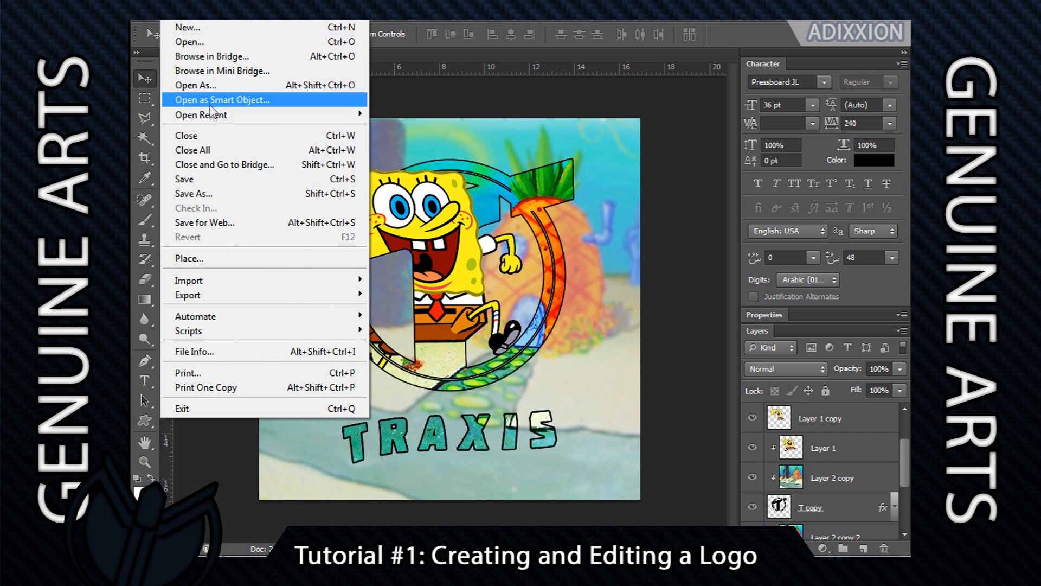
{"action": "left_click", "coordinate": [213, 194]}
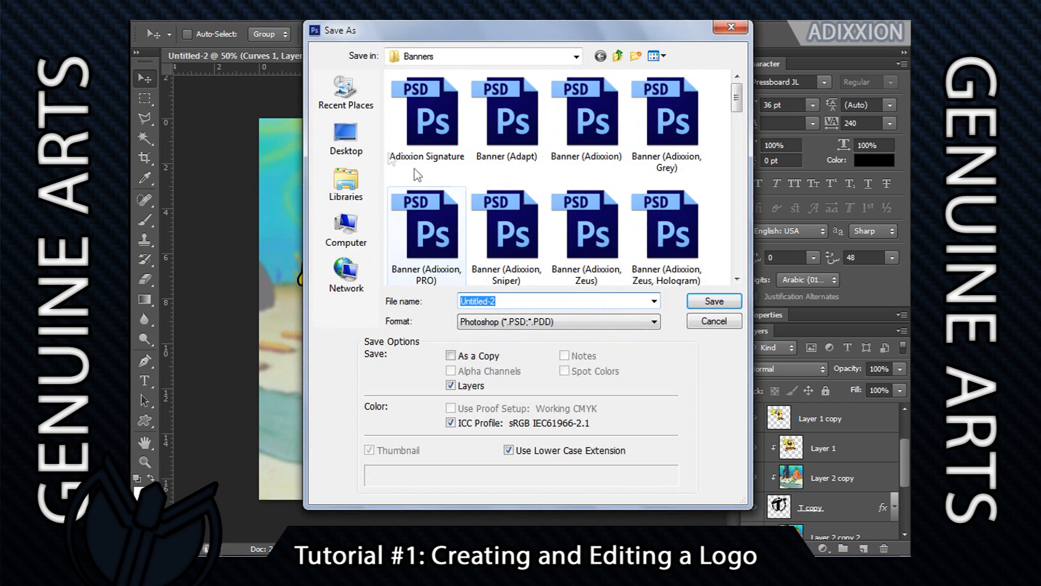
{"action": "left_click", "coordinate": [347, 146]}
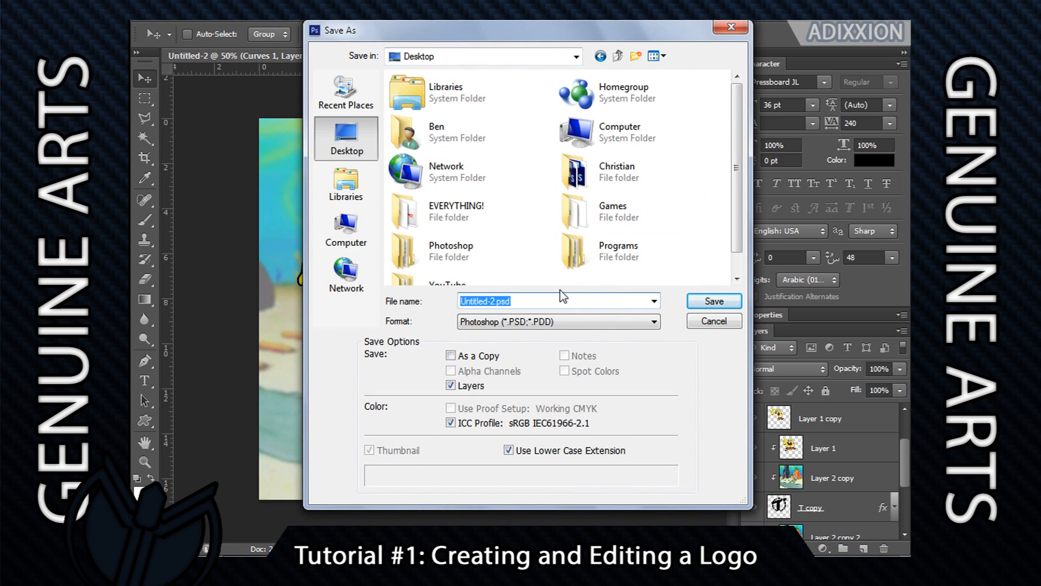
{"action": "type", "text": "Logo (Traxis)"}
{"action": "left_click", "coordinate": [712, 302]}
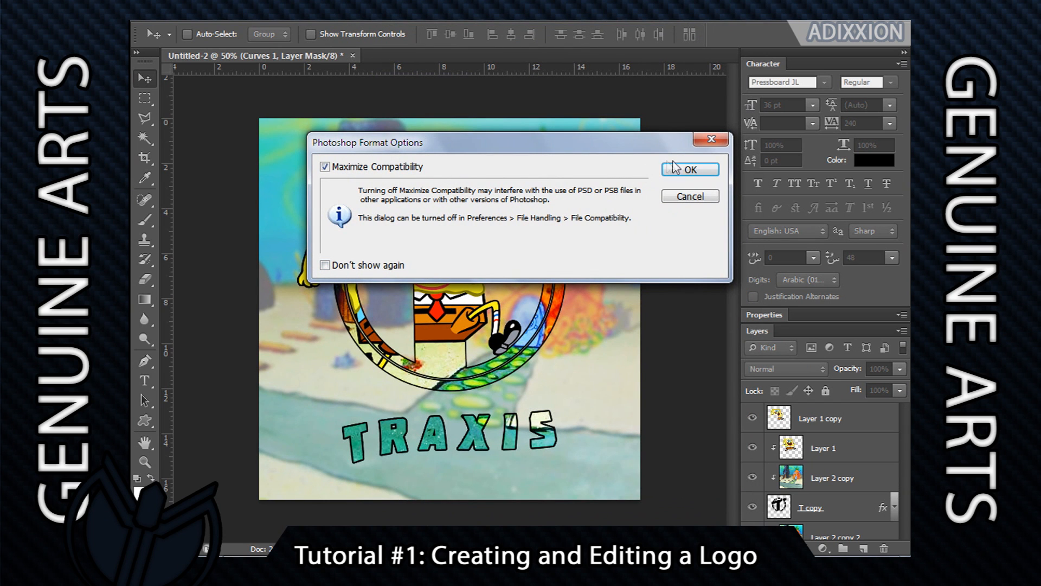
{"action": "left_click", "coordinate": [684, 172]}
- Save a PNG copy of Logo (Traxis) to the Desktop with Smallest / Slow compression and interlace None
{"action": "left_click", "coordinate": [182, 22]}
{"action": "left_click", "coordinate": [217, 193]}
{"action": "left_click", "coordinate": [505, 323]}
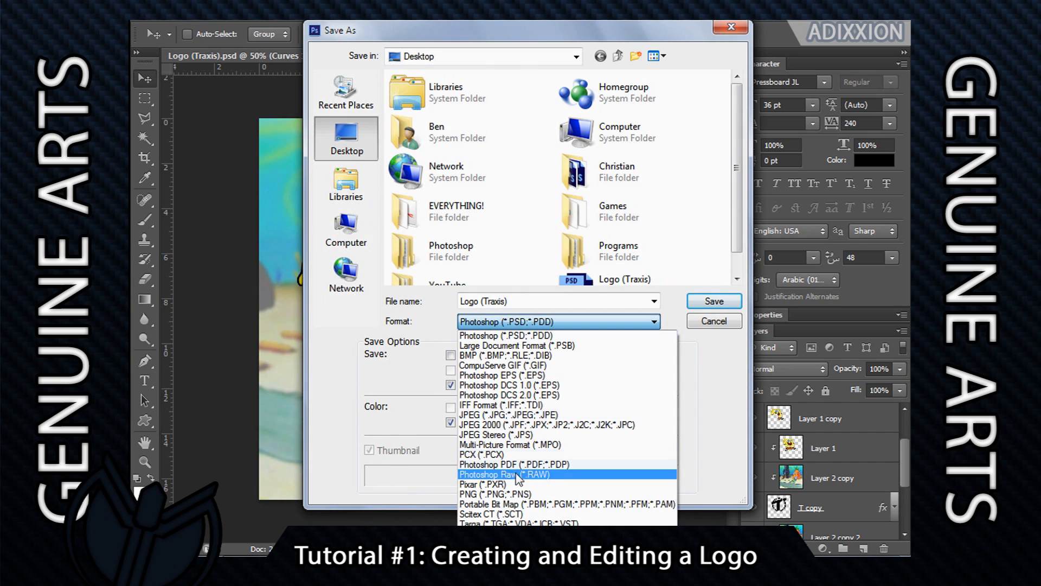
{"action": "left_click", "coordinate": [504, 552]}
{"action": "left_click", "coordinate": [732, 307]}
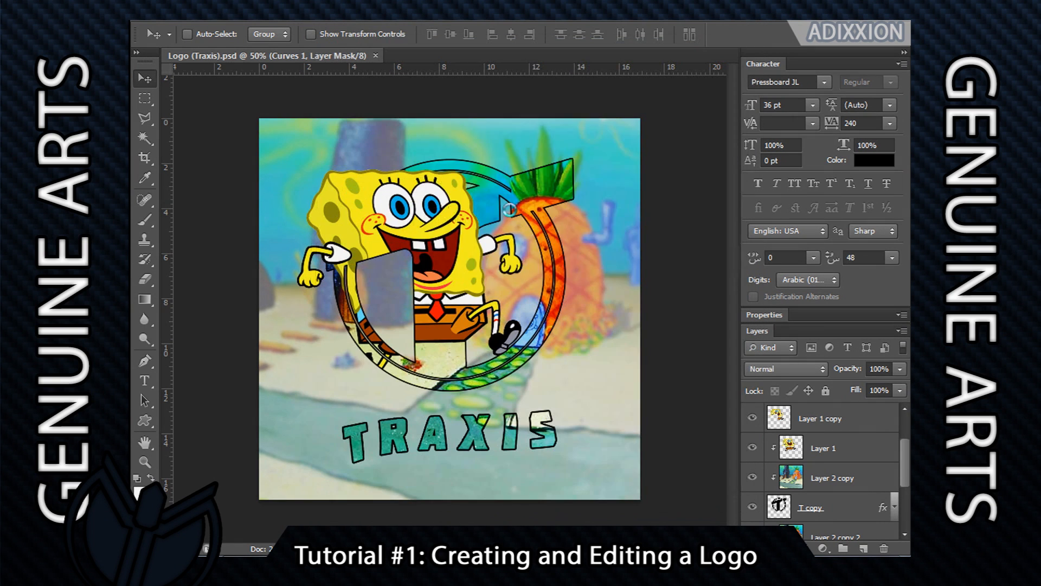
{"action": "left_click", "coordinate": [456, 204]}
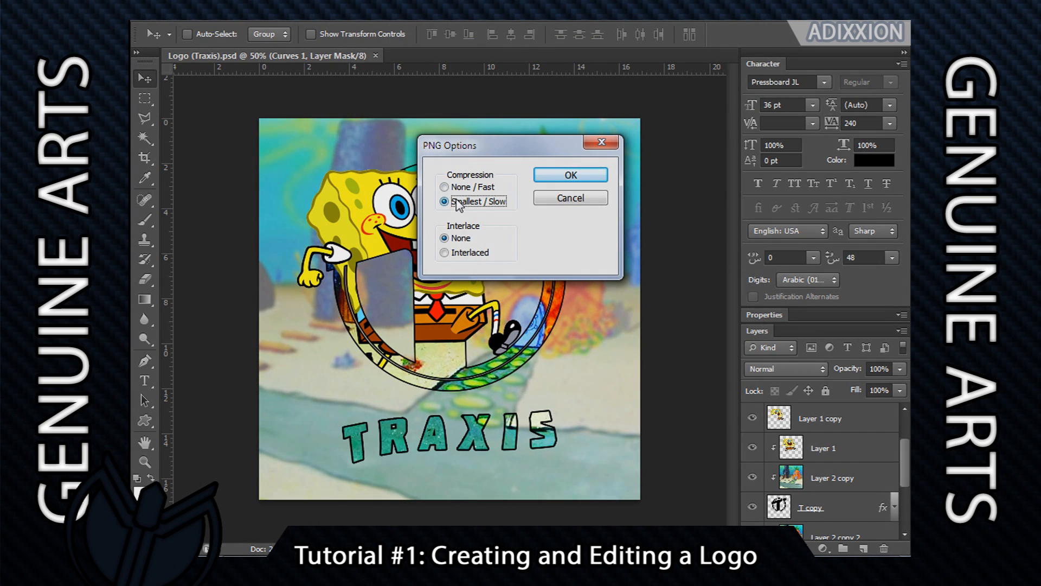
{"action": "left_click", "coordinate": [446, 239]}
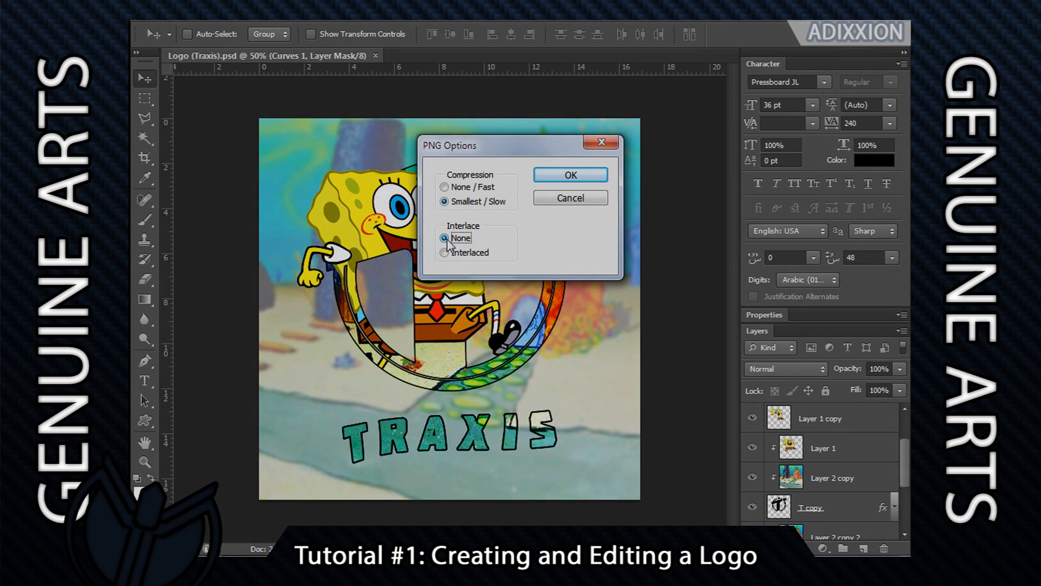
{"action": "left_click", "coordinate": [467, 253]}
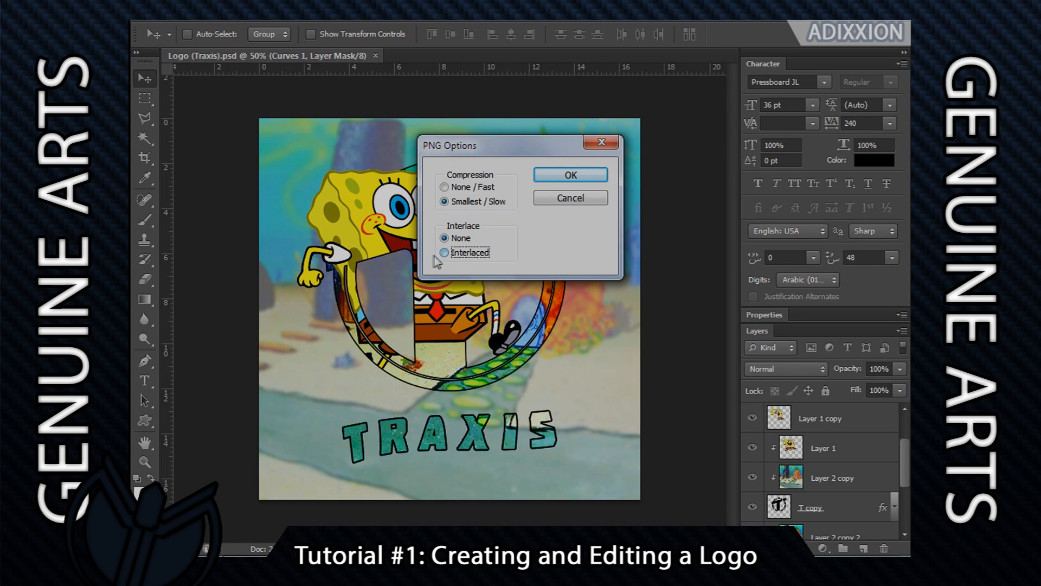
{"action": "left_click", "coordinate": [560, 180]}
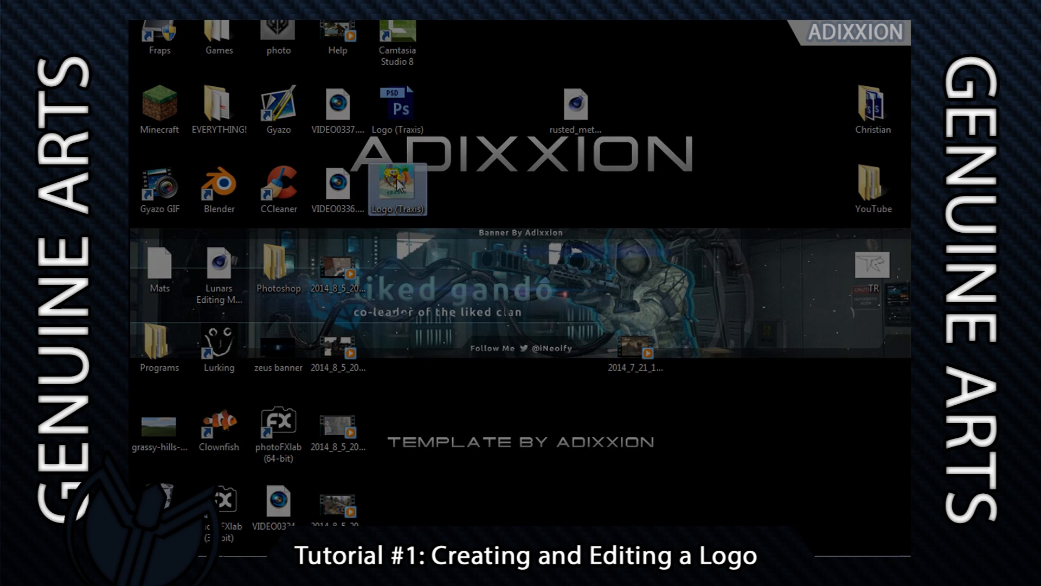
- Open the exported Logo (Traxis) PNG from the Windows desktop in the image viewer
{"action": "double_click", "coordinate": [398, 184]}
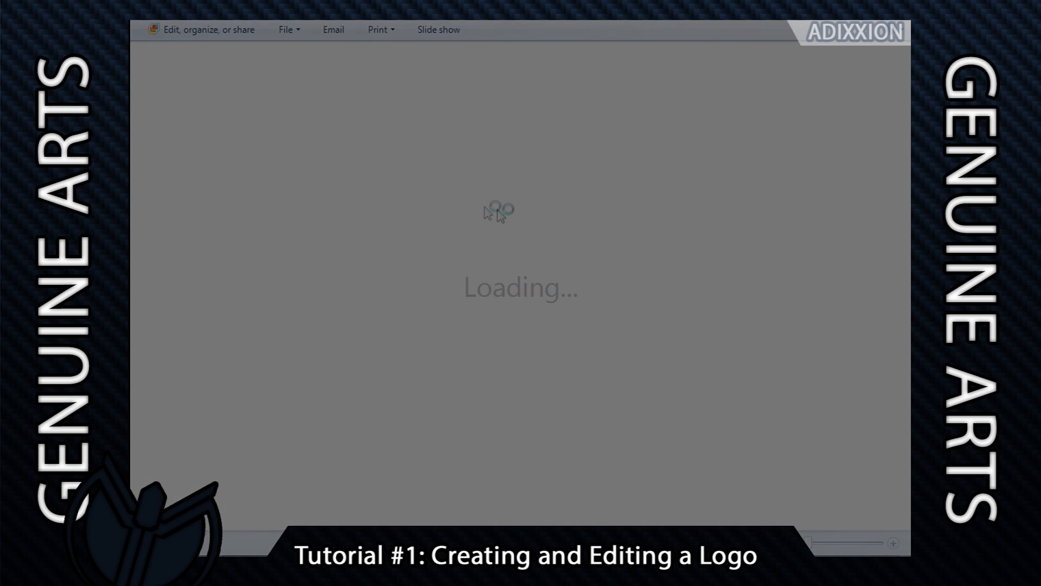